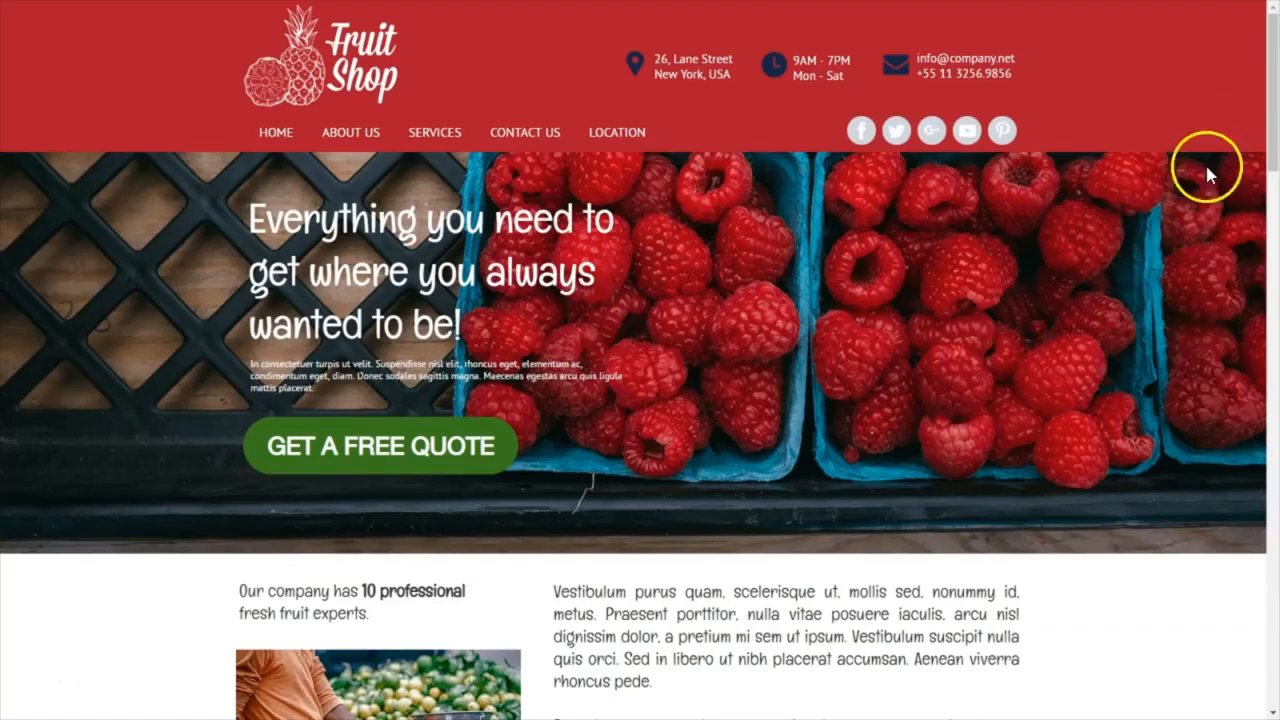
Step: Examine the Location section with its heading and embedded map near the end of the Fruit Shop page
{"action": "left_click_drag", "start_coordinate": [1272, 128], "coordinate": [1272, 634]}
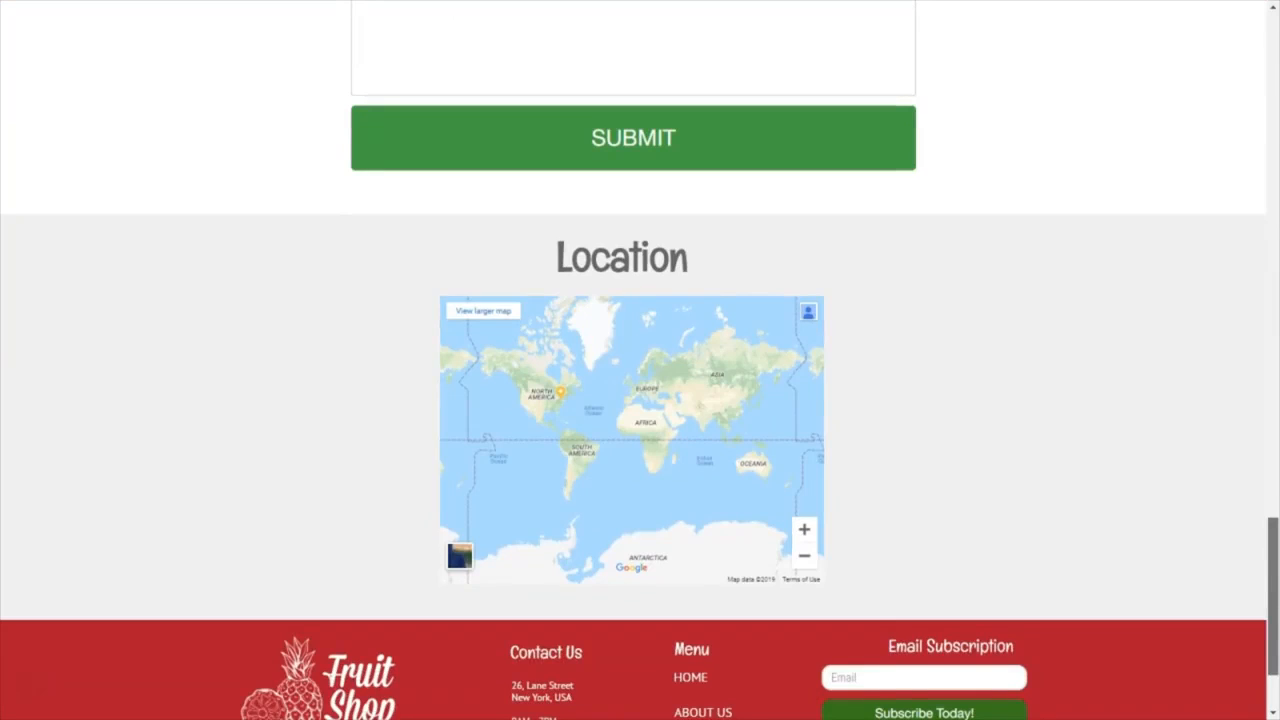
{"action": "left_click_drag", "start_coordinate": [1273, 584], "coordinate": [1278, 597]}
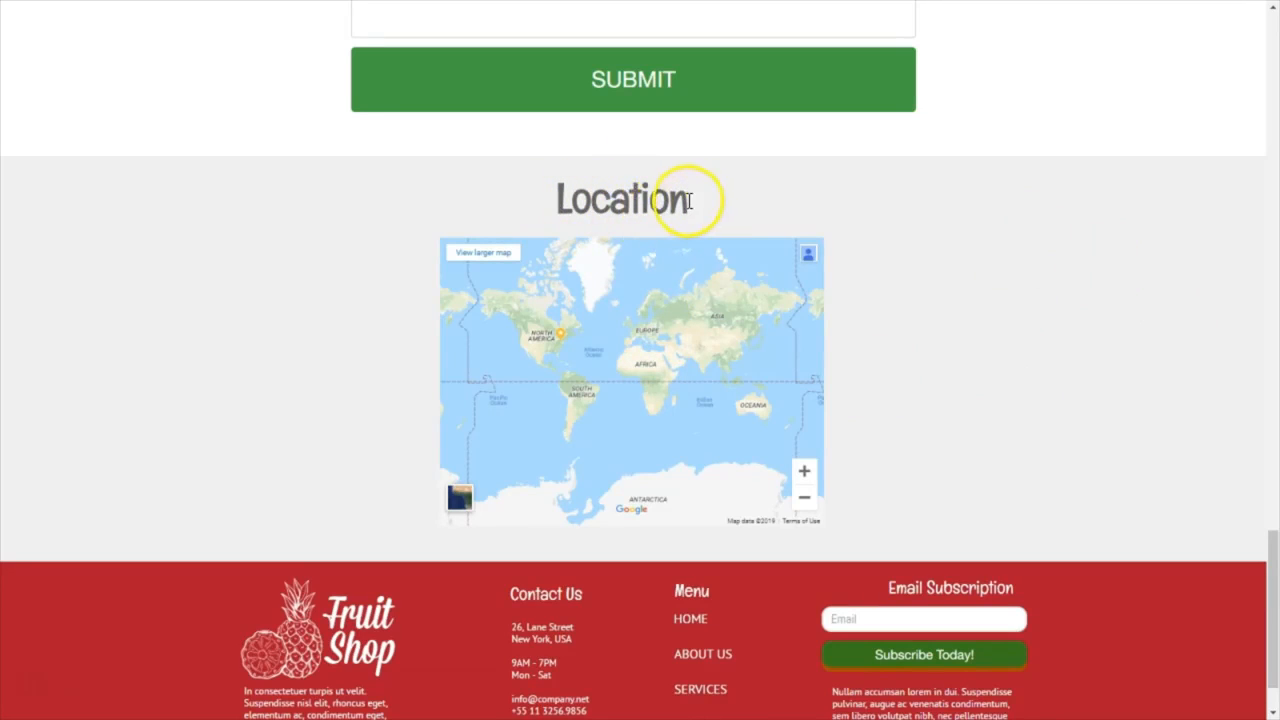
{"action": "left_click_drag", "start_coordinate": [688, 200], "coordinate": [556, 196]}
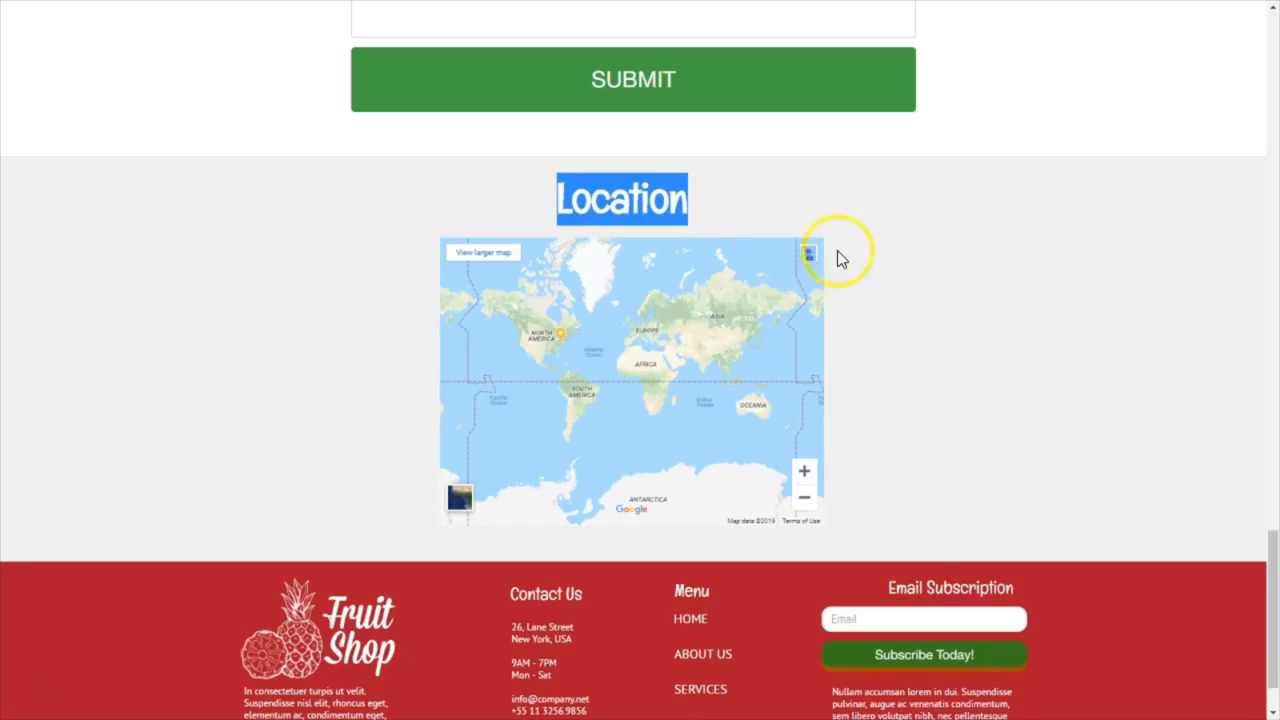
{"action": "left_click", "coordinate": [958, 344]}
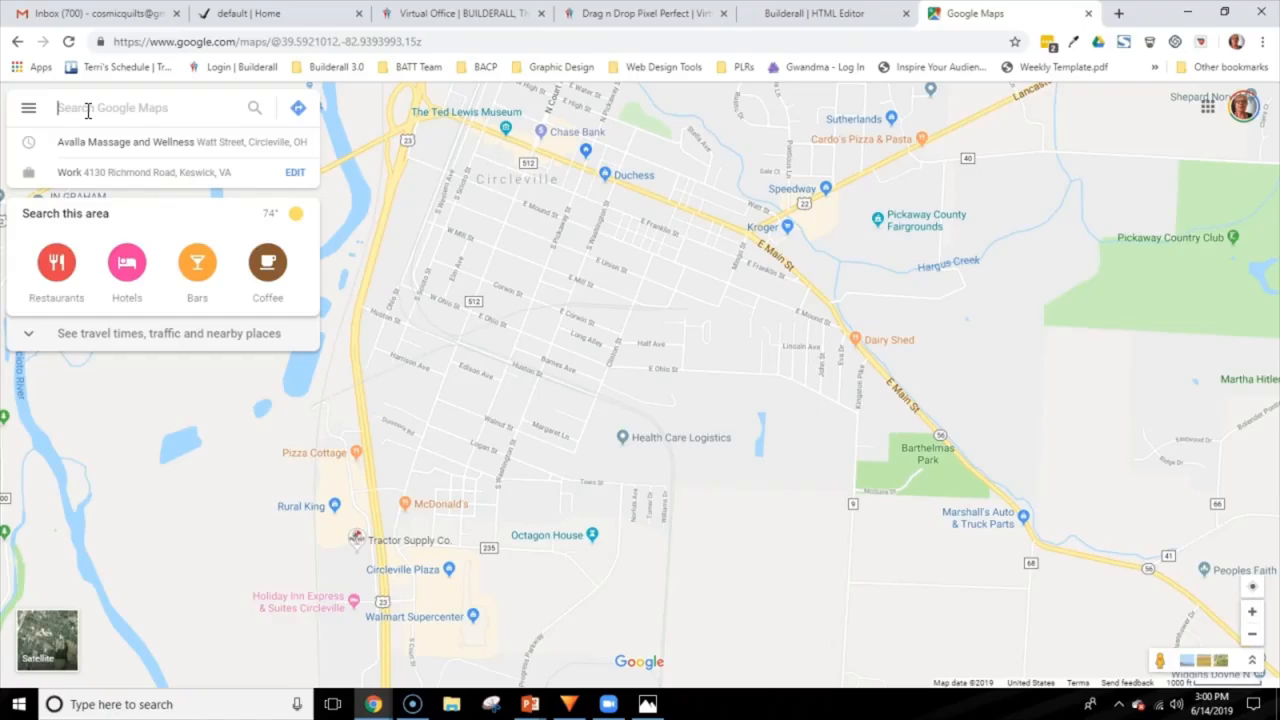
Step: Search Google Maps for "builderall", choose Builderall LLC in Orlando, and copy the HTML code for embedding its map
{"action": "type", "text": "builderall"}
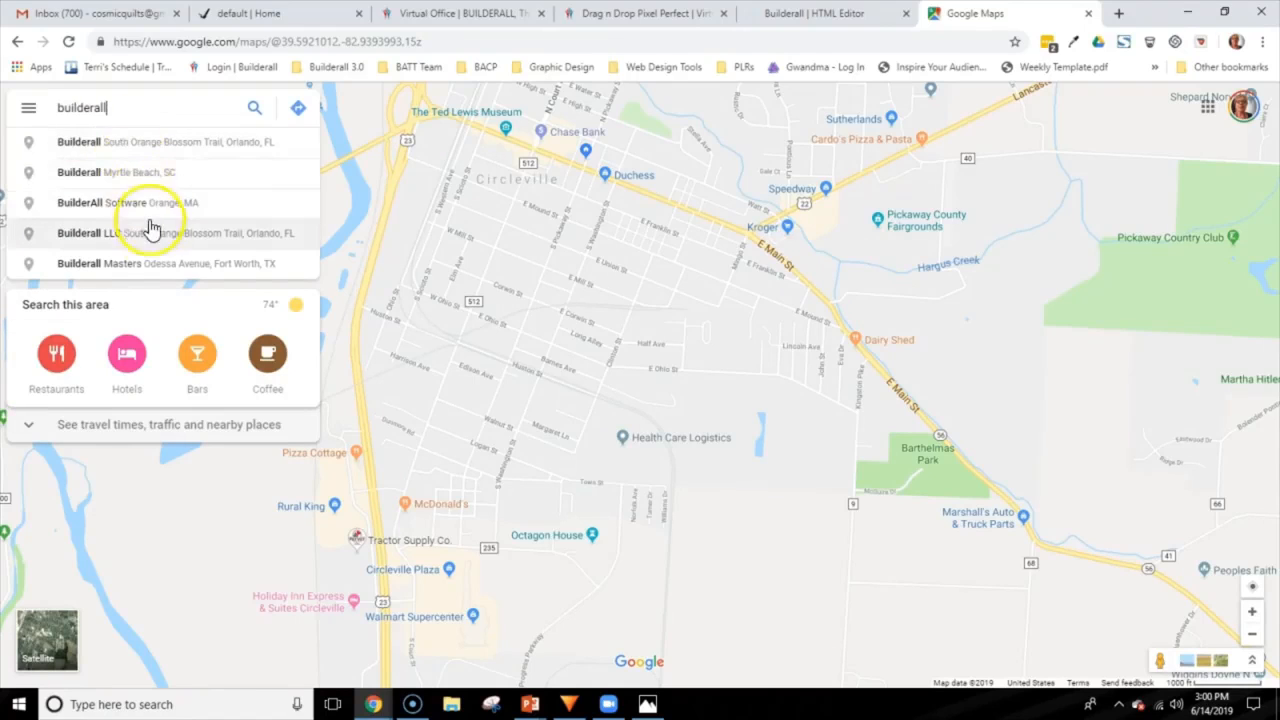
{"action": "left_click", "coordinate": [88, 242]}
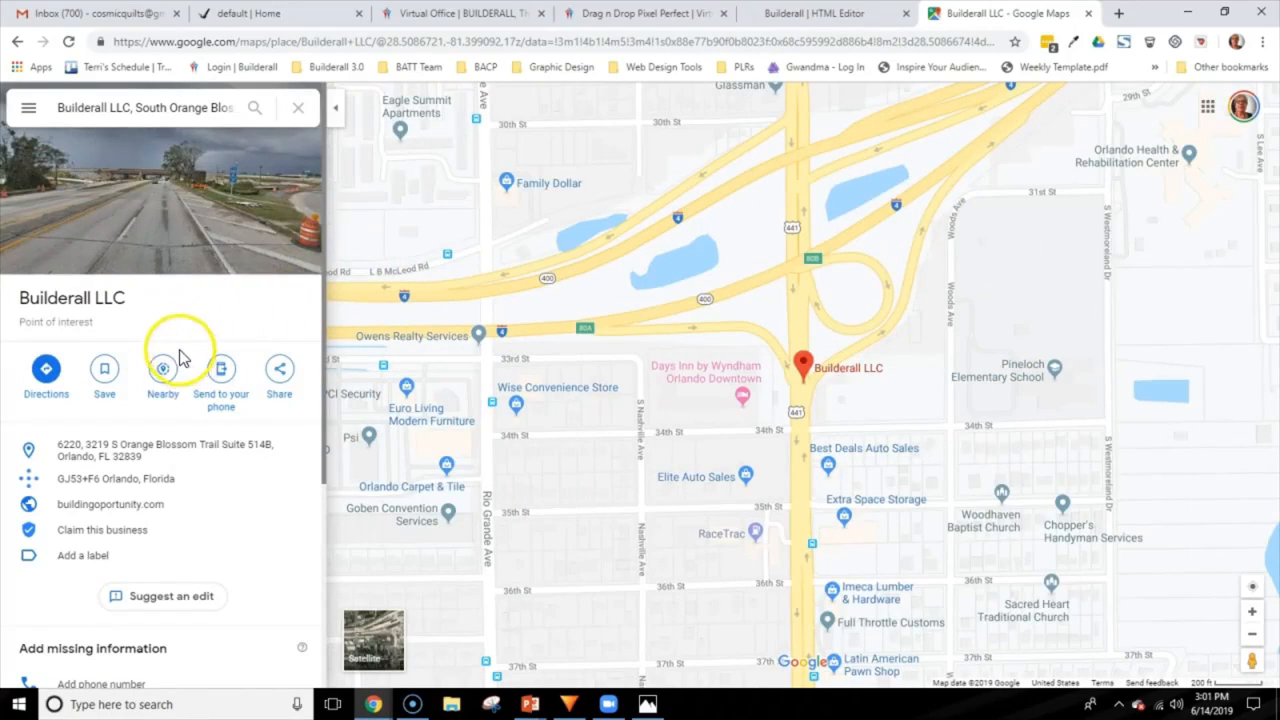
{"action": "left_click", "coordinate": [279, 378]}
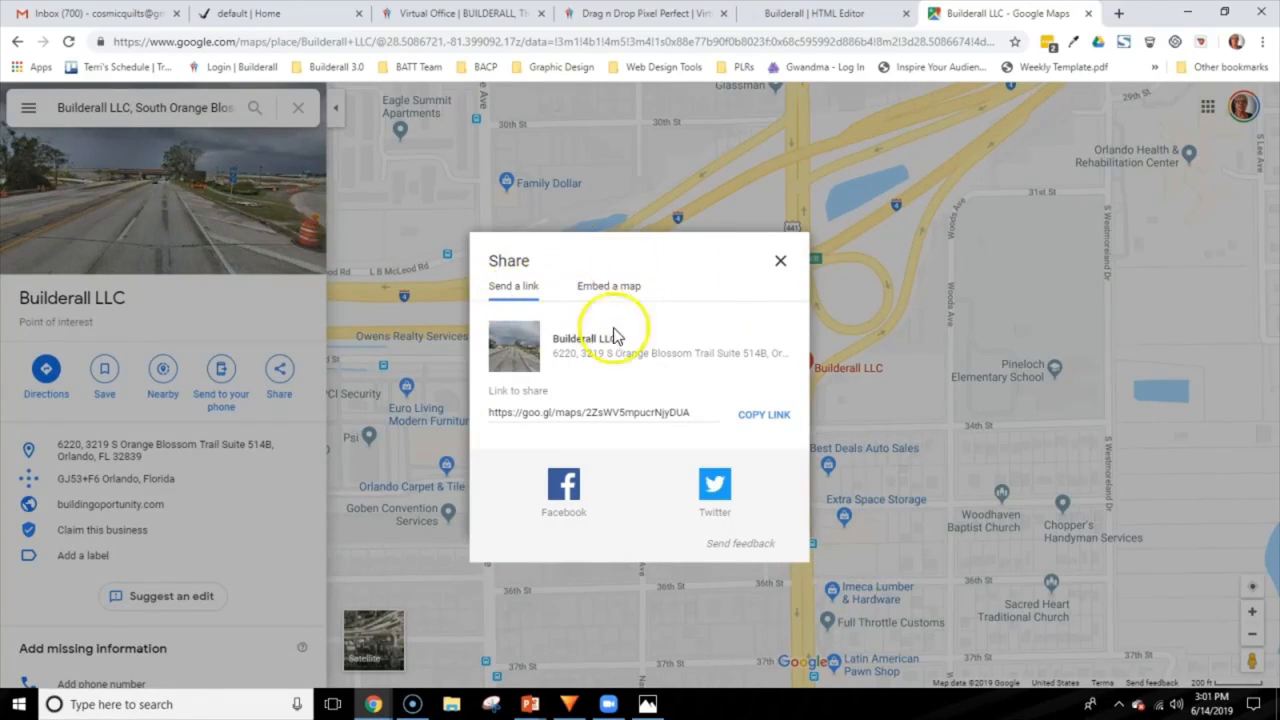
{"action": "left_click", "coordinate": [612, 291]}
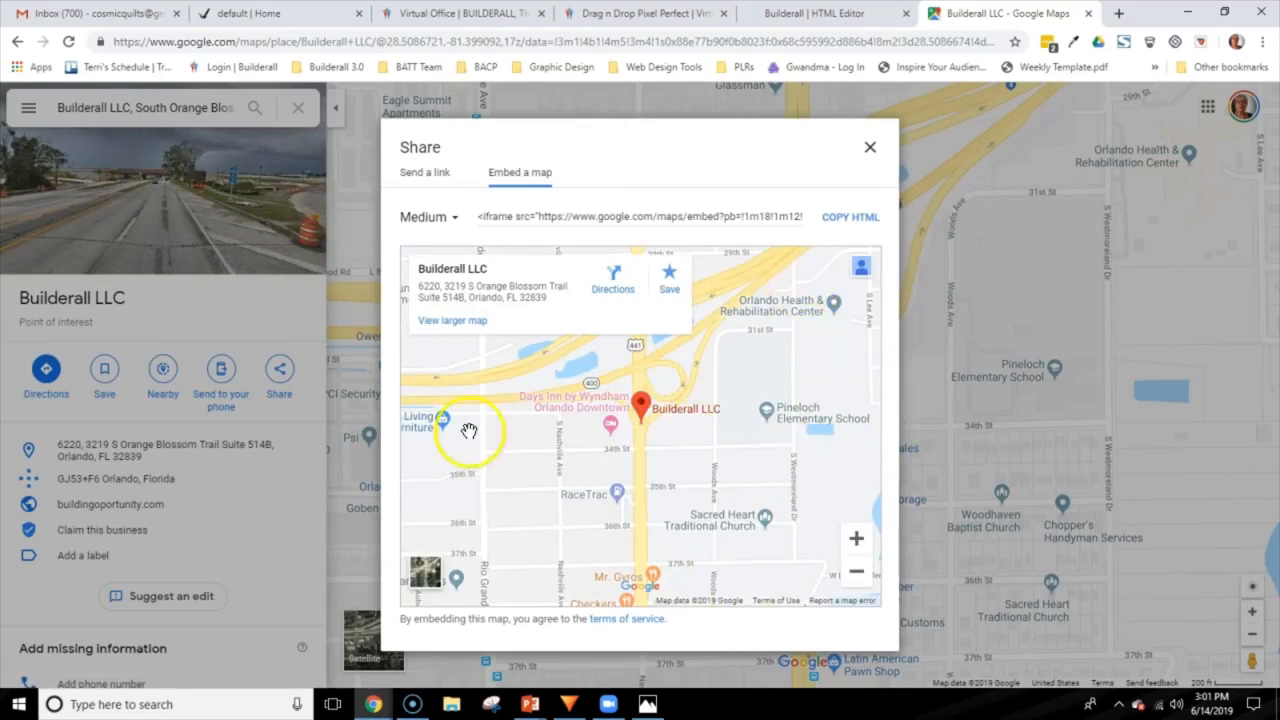
{"action": "left_click", "coordinate": [843, 222]}
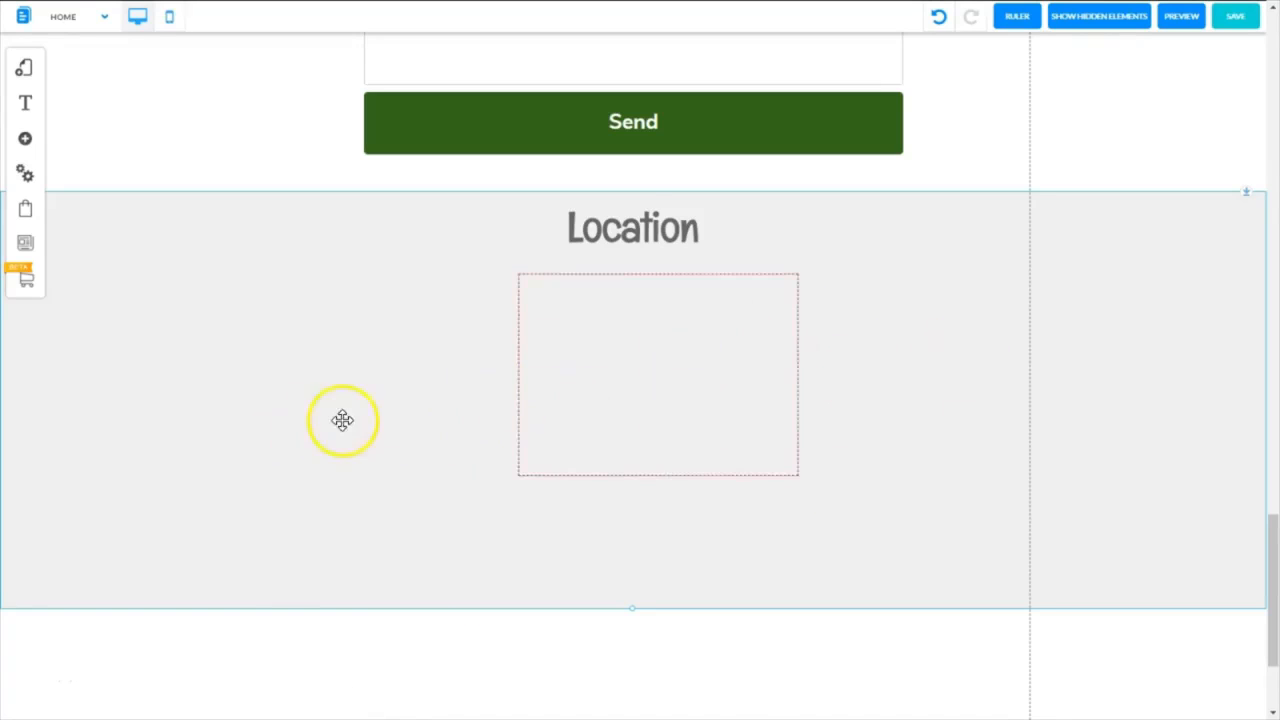
Step: In the Builderall page editor, open the code of the empty HTML element under the Location heading
{"action": "left_click", "coordinate": [648, 350]}
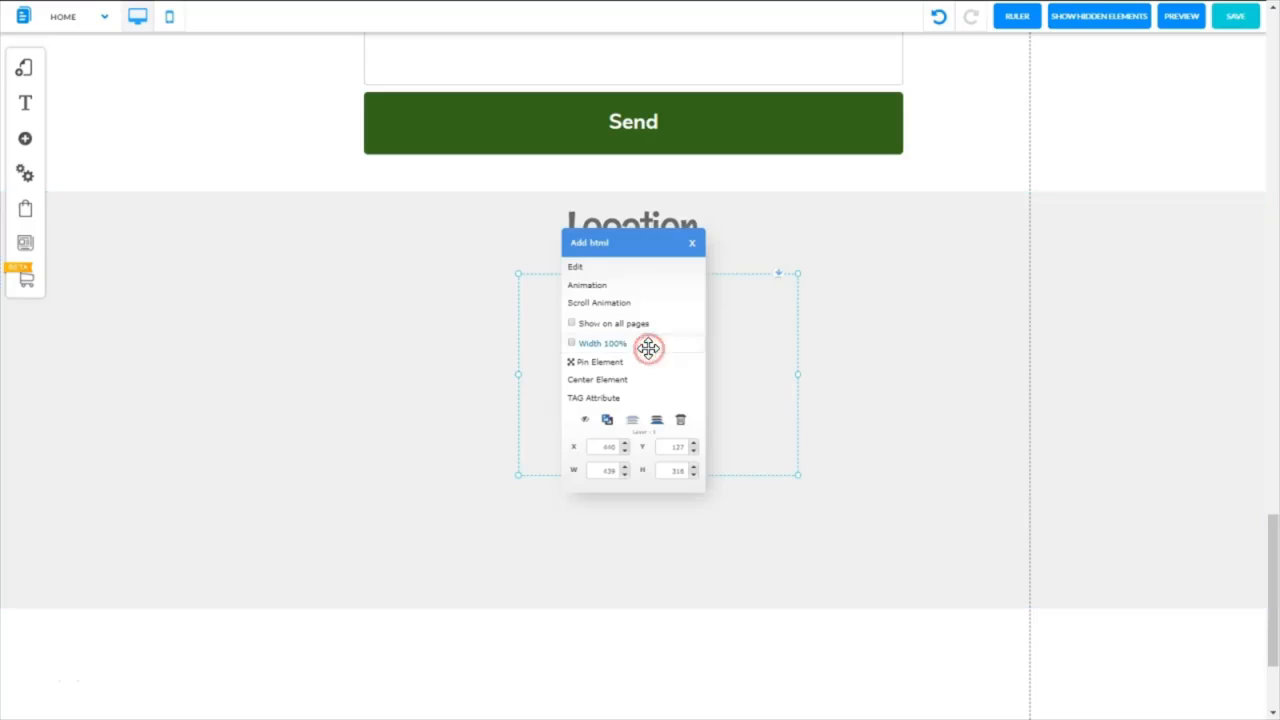
{"action": "left_click", "coordinate": [578, 270]}
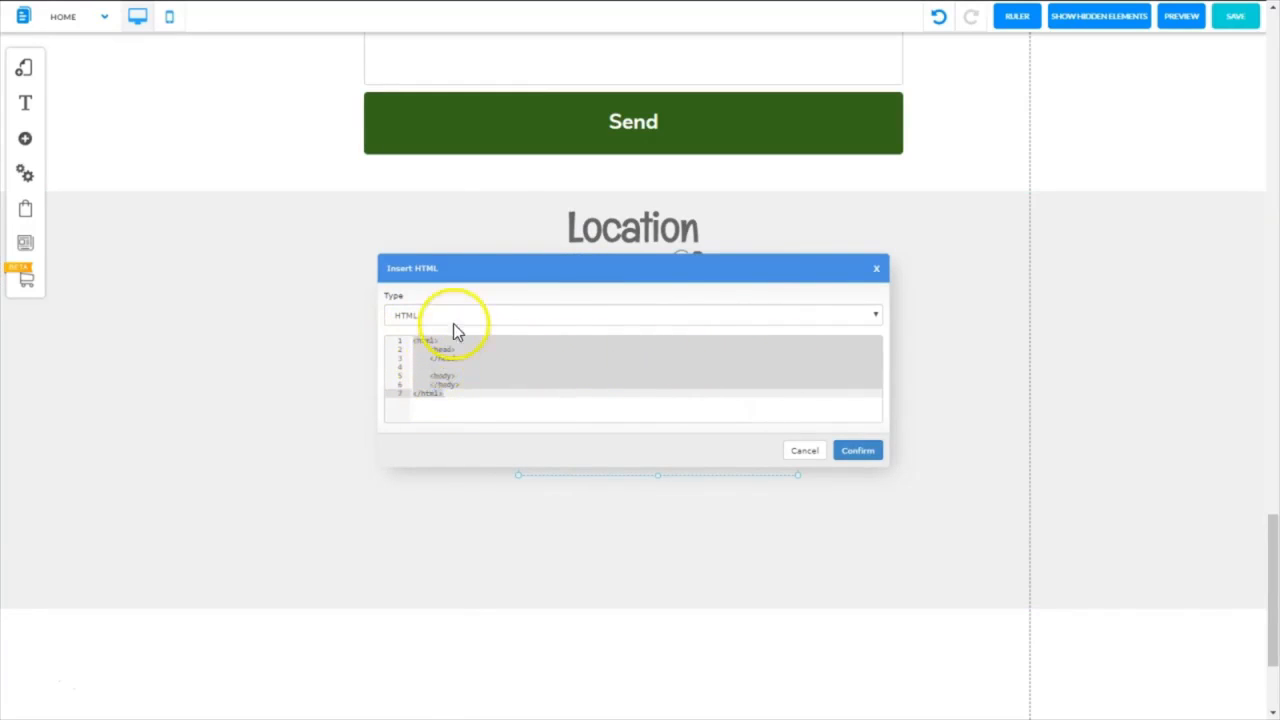
{"action": "left_click", "coordinate": [875, 316]}
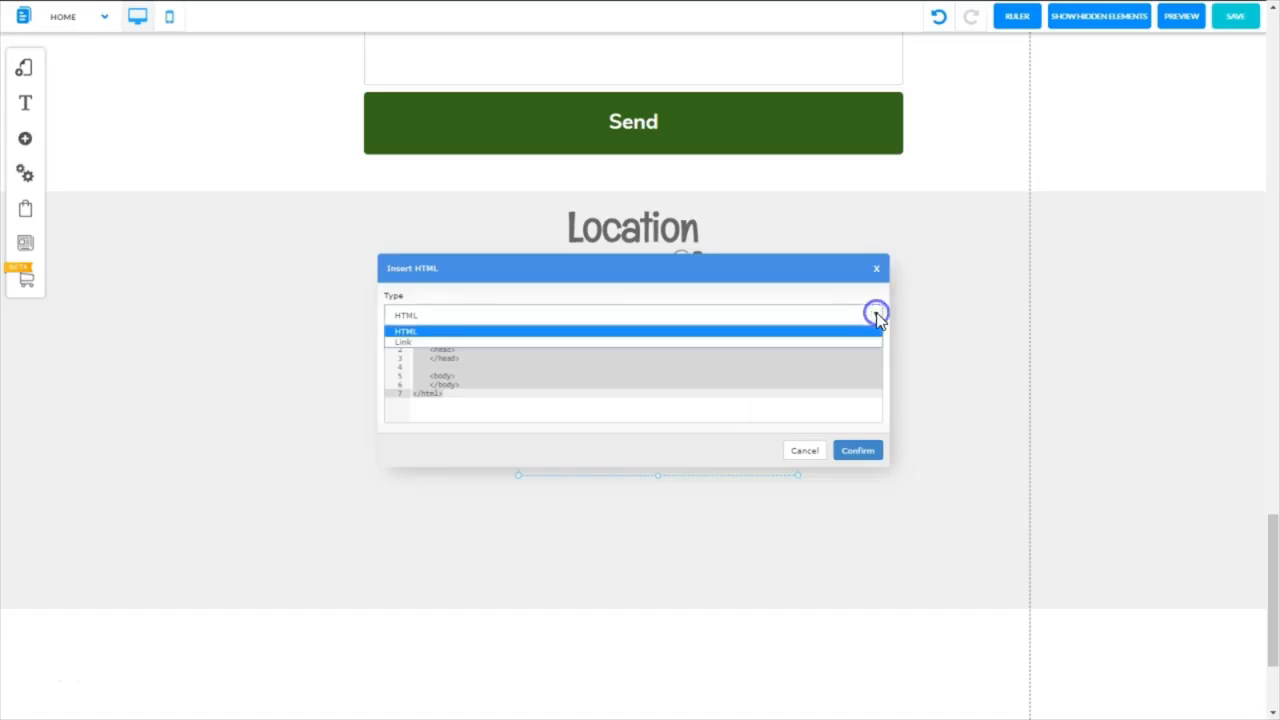
{"action": "left_click", "coordinate": [865, 342]}
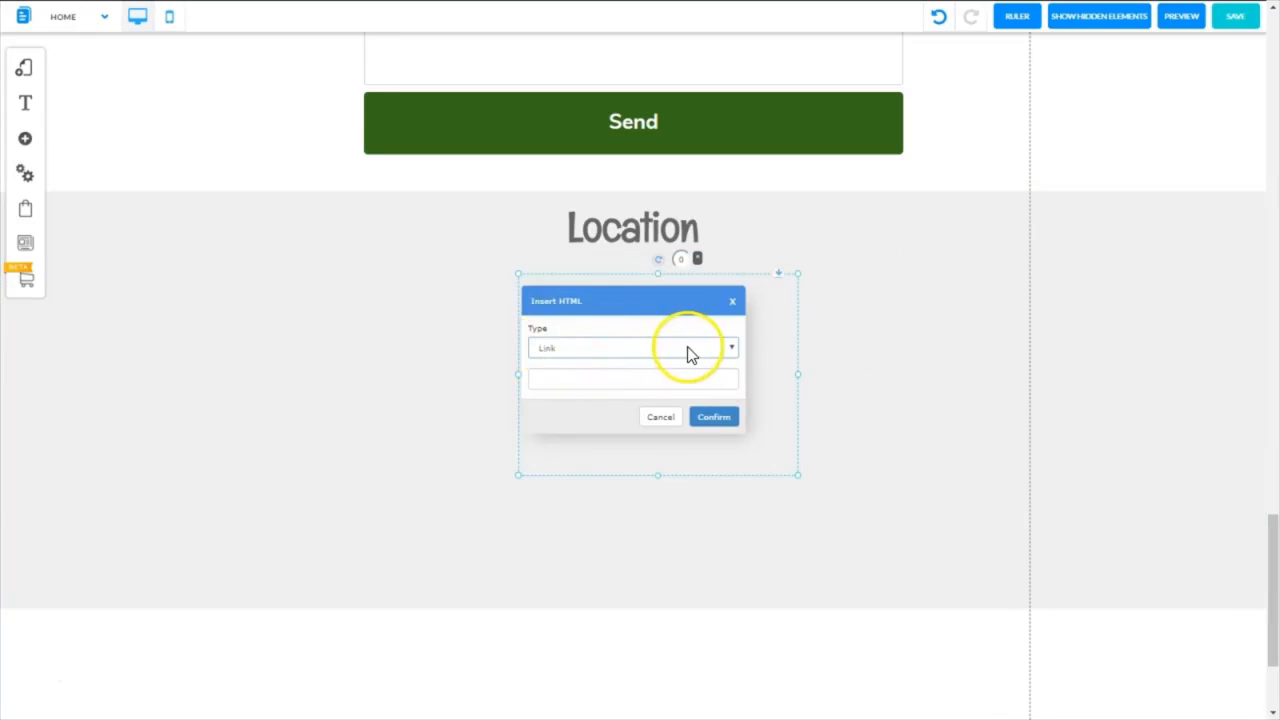
{"action": "left_click", "coordinate": [732, 348]}
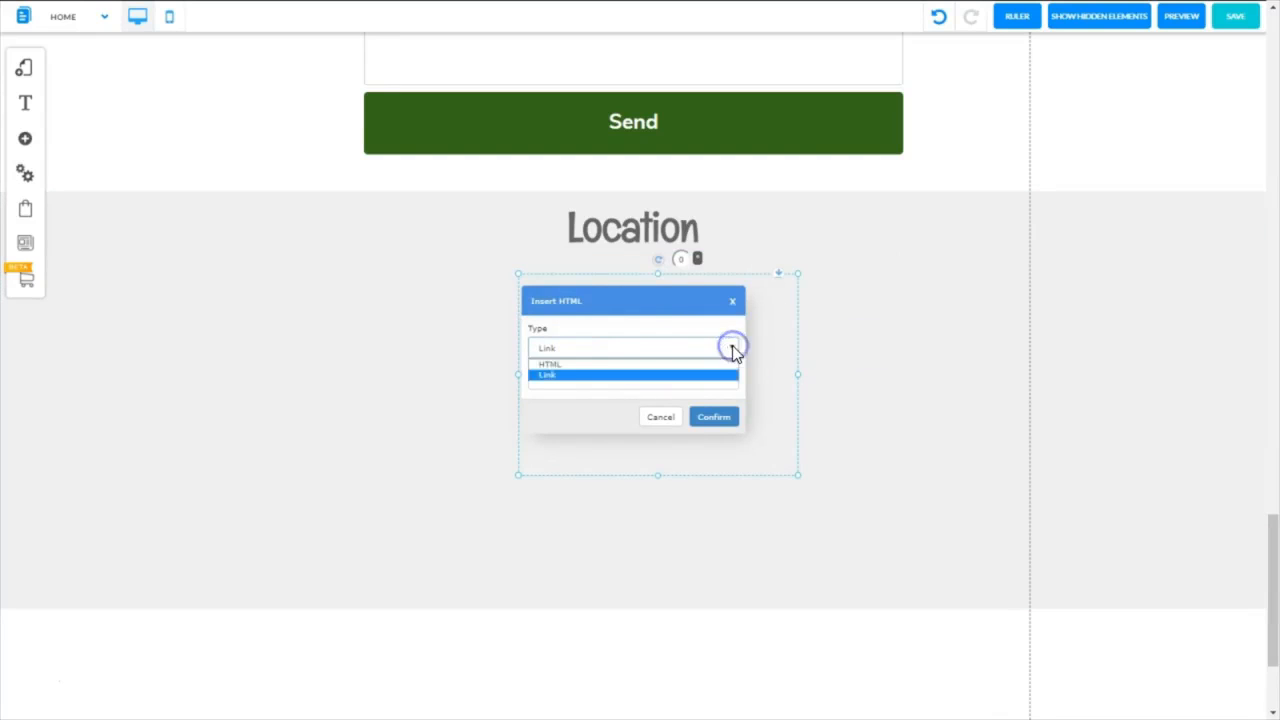
{"action": "left_click", "coordinate": [683, 364]}
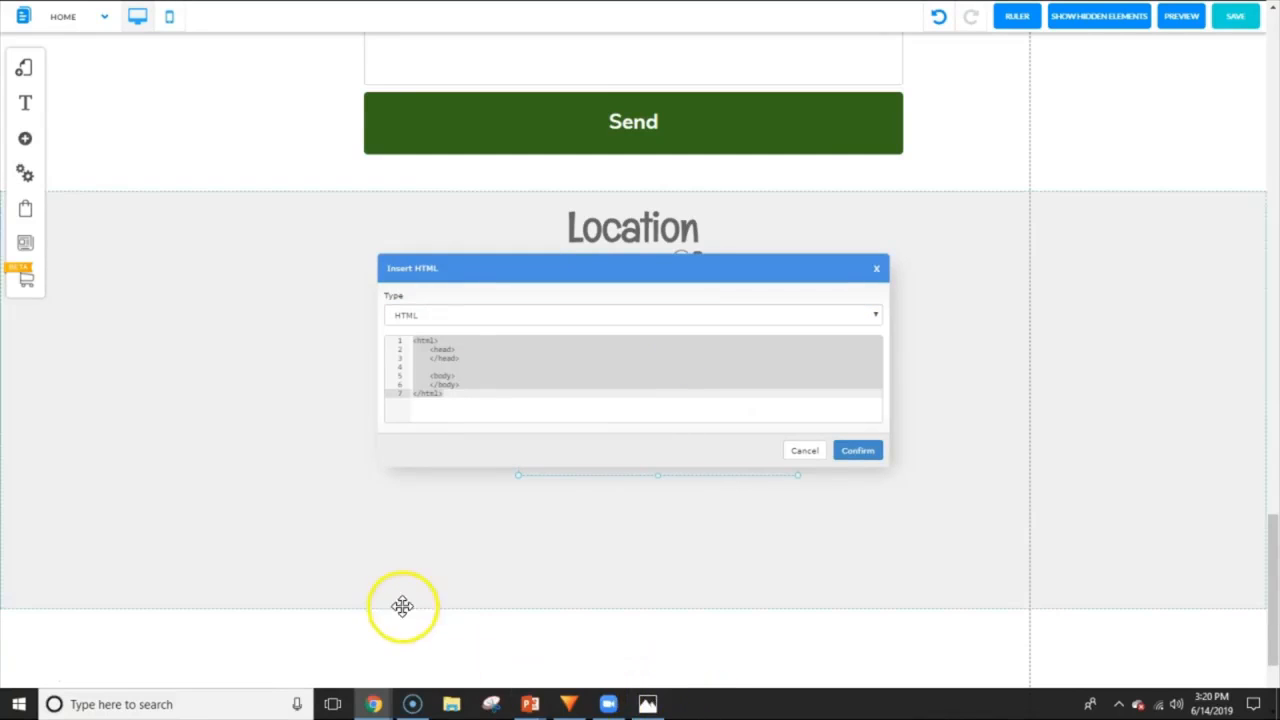
Step: Replace all the placeholder HTML in the element with the copied Google Maps embed code and apply it
{"action": "left_click", "coordinate": [422, 366]}
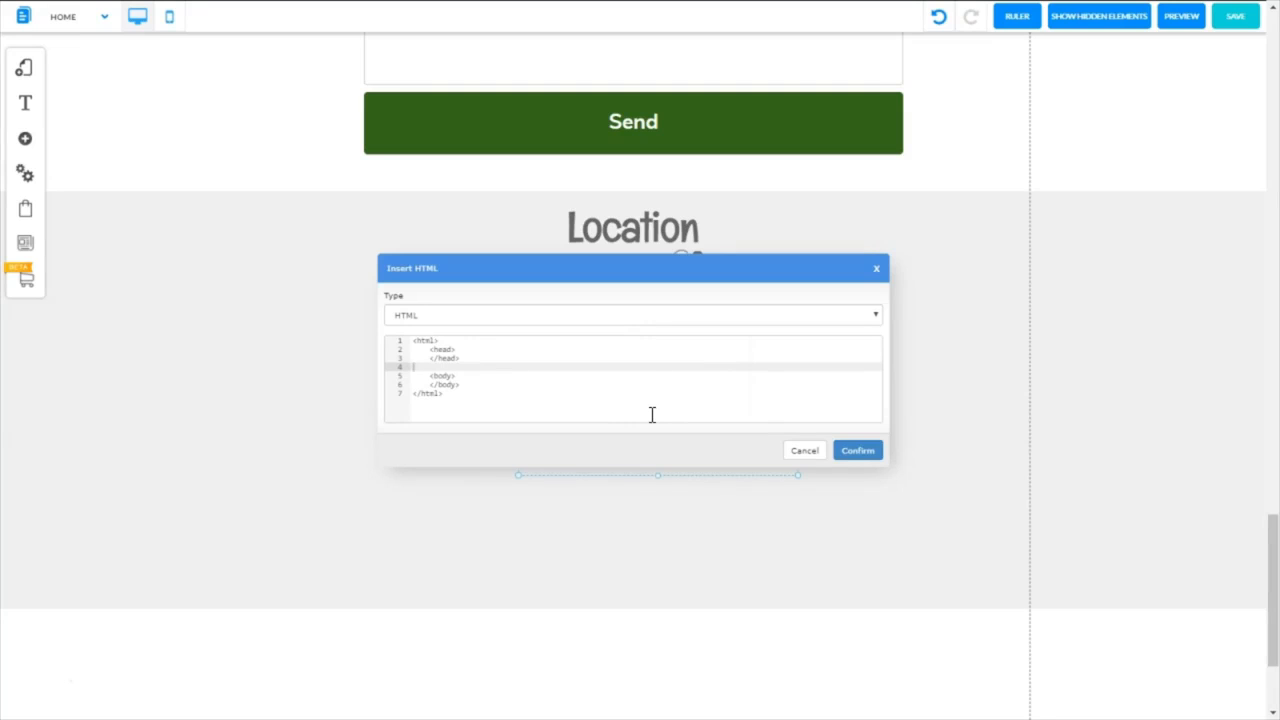
{"action": "key", "text": "ctrl+a"}
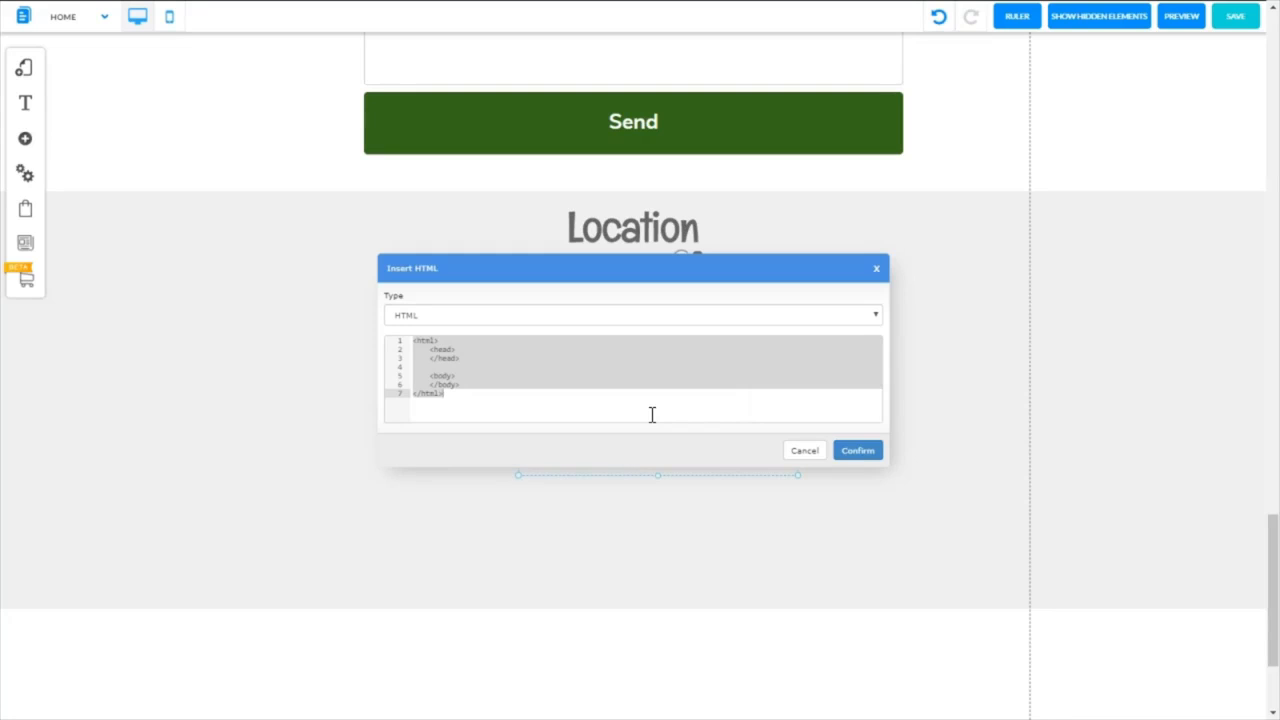
{"action": "key", "text": "ctrl+v"}
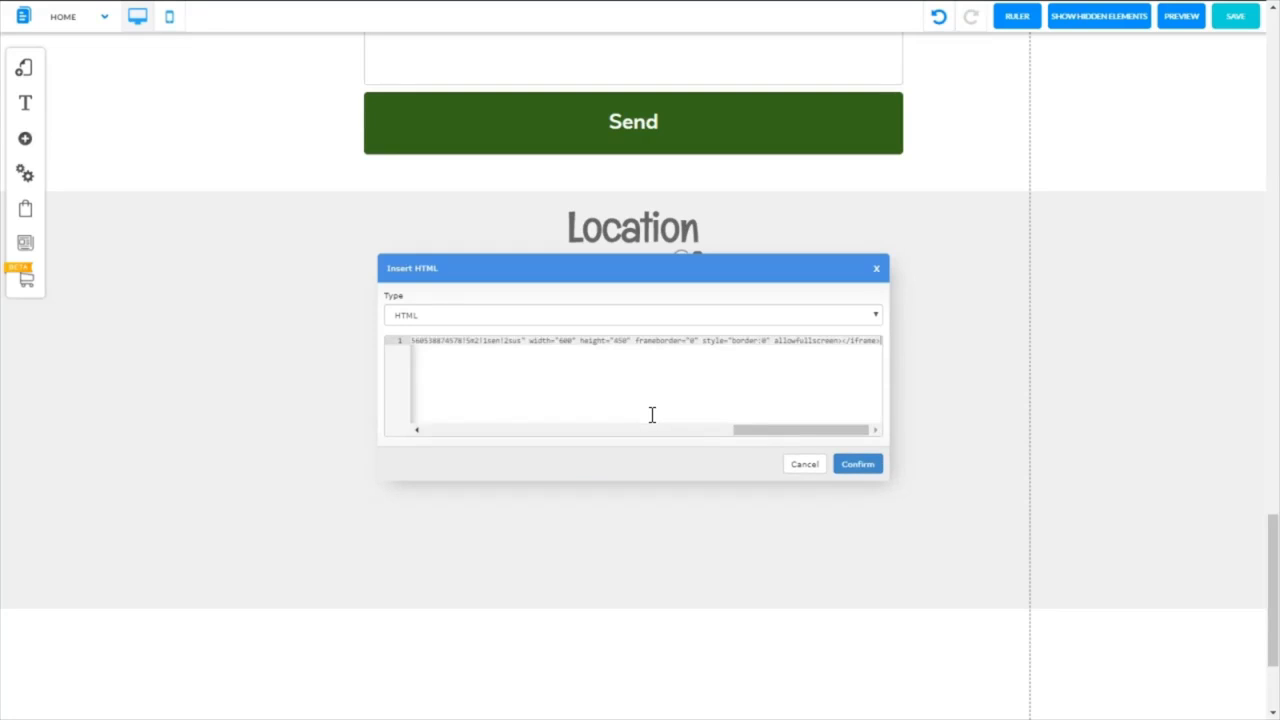
{"action": "left_click", "coordinate": [859, 464]}
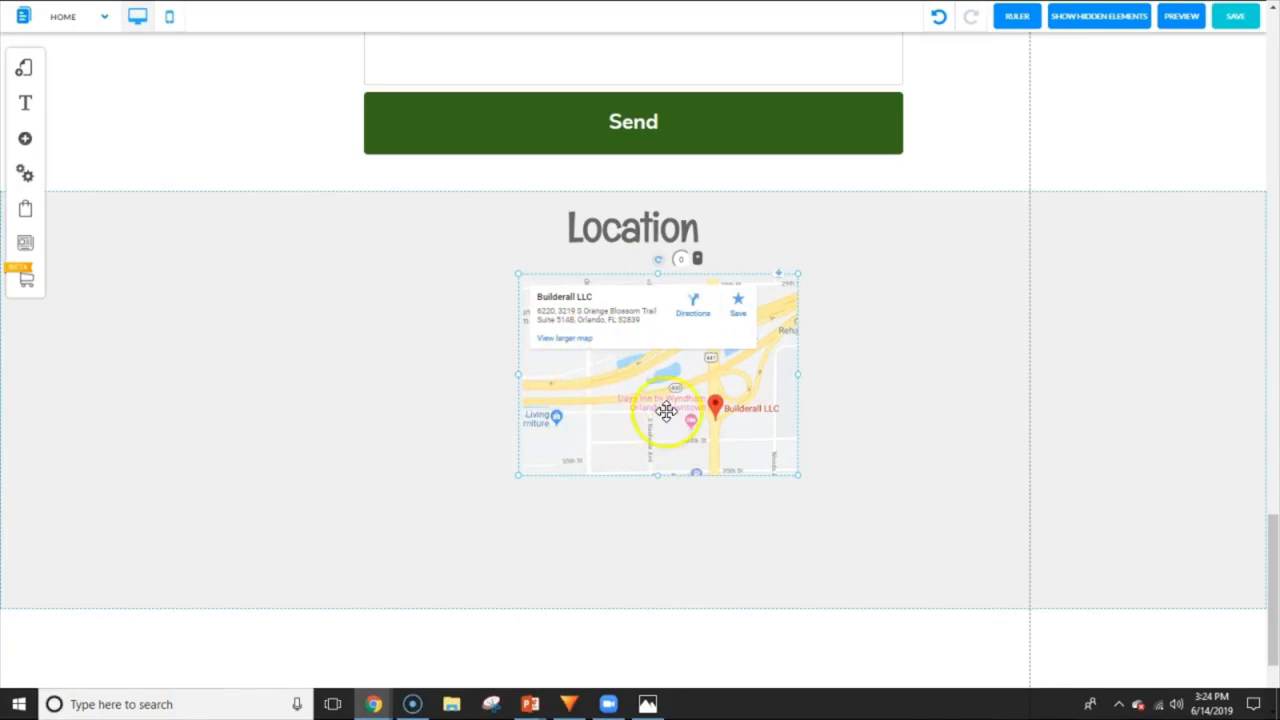
Step: Enlarge the map element to about 889 wide by 505 high and center it on the page
{"action": "left_click_drag", "start_coordinate": [520, 476], "coordinate": [231, 605]}
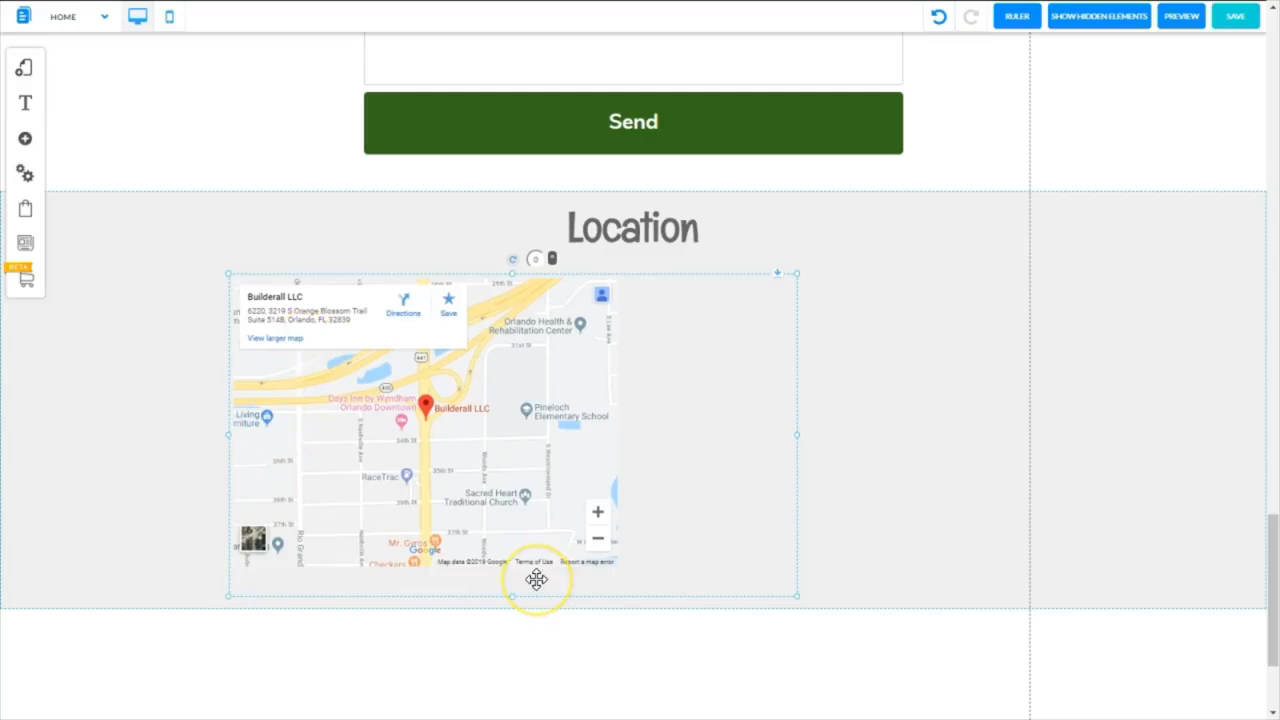
{"action": "left_click", "coordinate": [514, 410]}
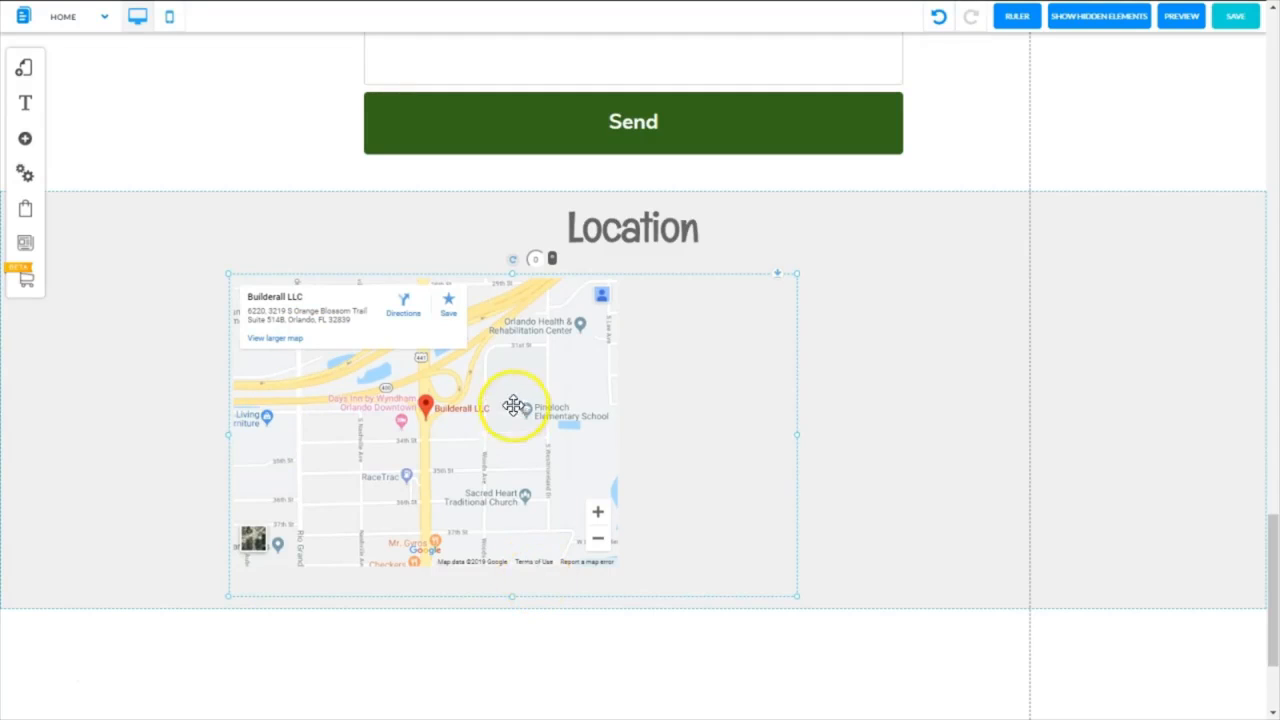
{"action": "left_click", "coordinate": [378, 421]}
{"action": "left_click", "coordinate": [629, 374]}
{"action": "left_click", "coordinate": [347, 381]}
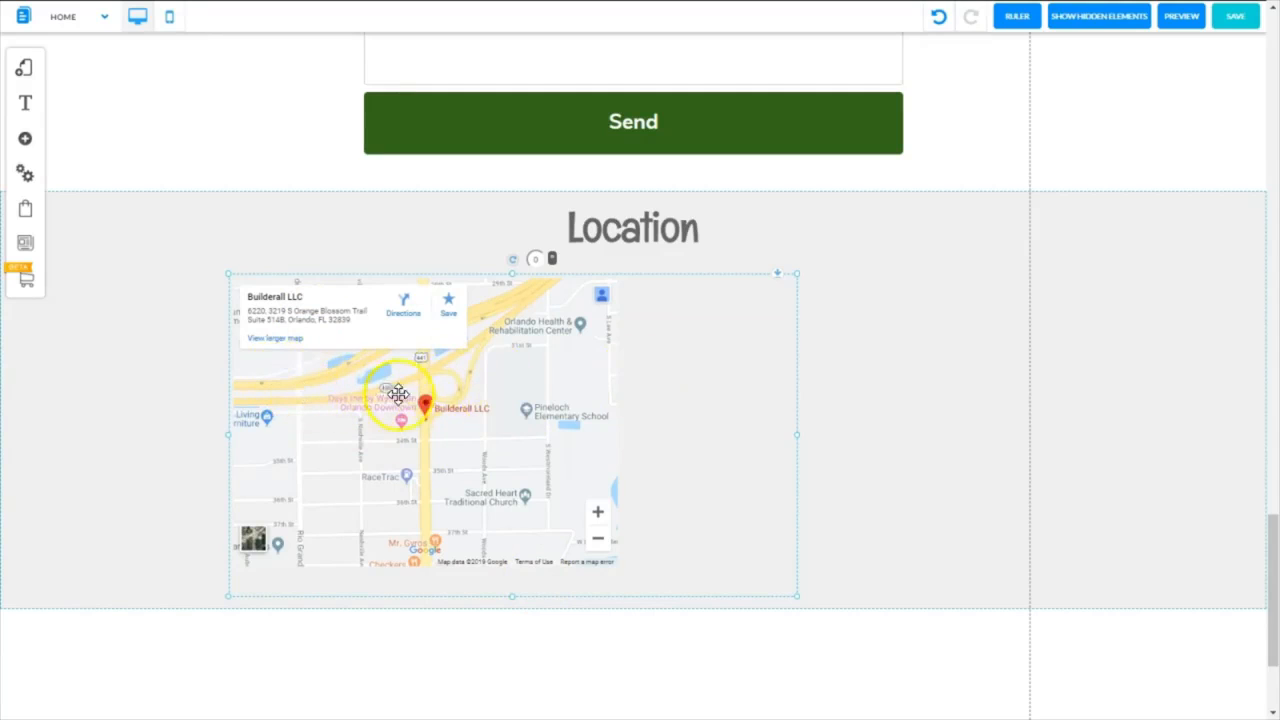
{"action": "right_click", "coordinate": [724, 302]}
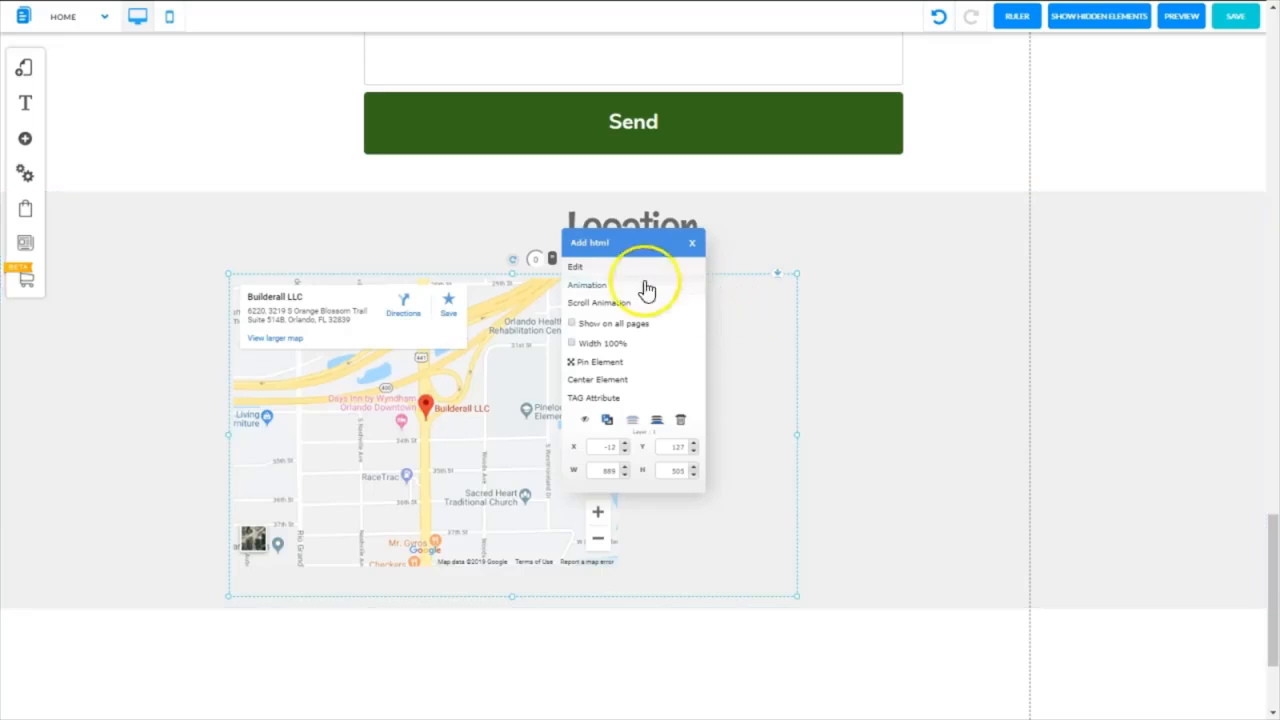
{"action": "left_click", "coordinate": [605, 381]}
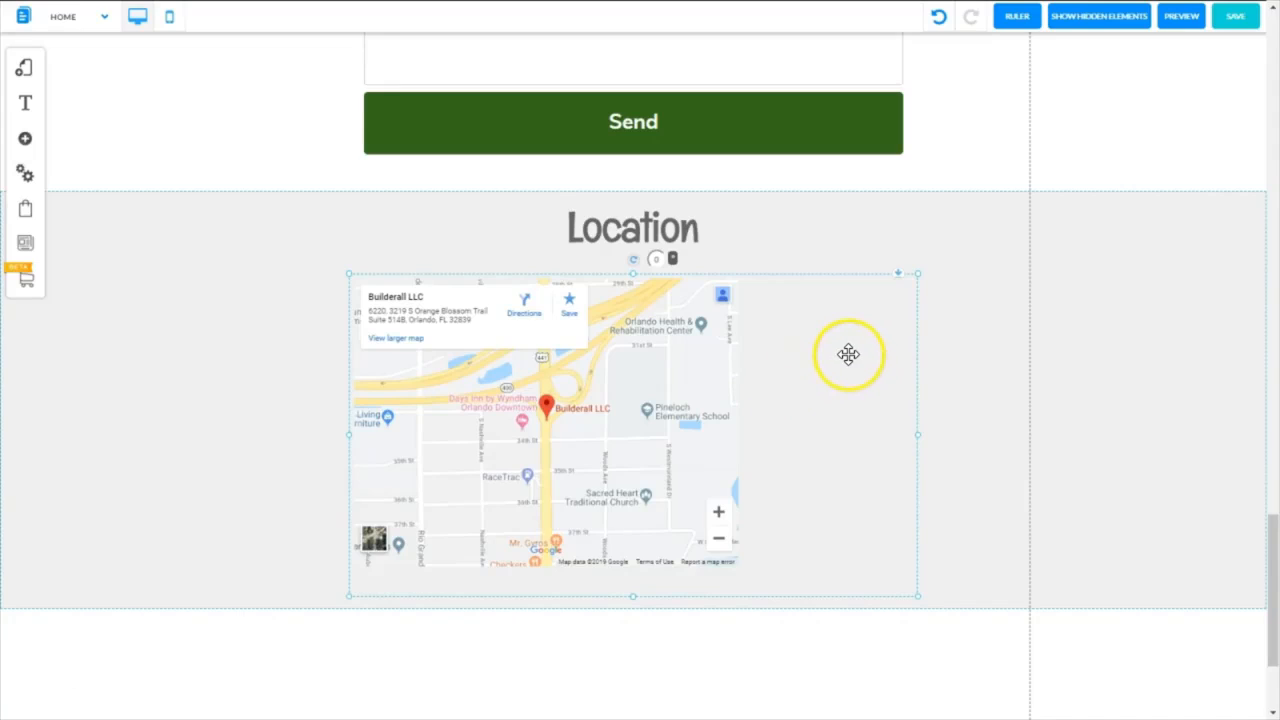
Step: Reopen the map element's HTML and add the line ",center." above the iframe code
{"action": "right_click", "coordinate": [677, 347]}
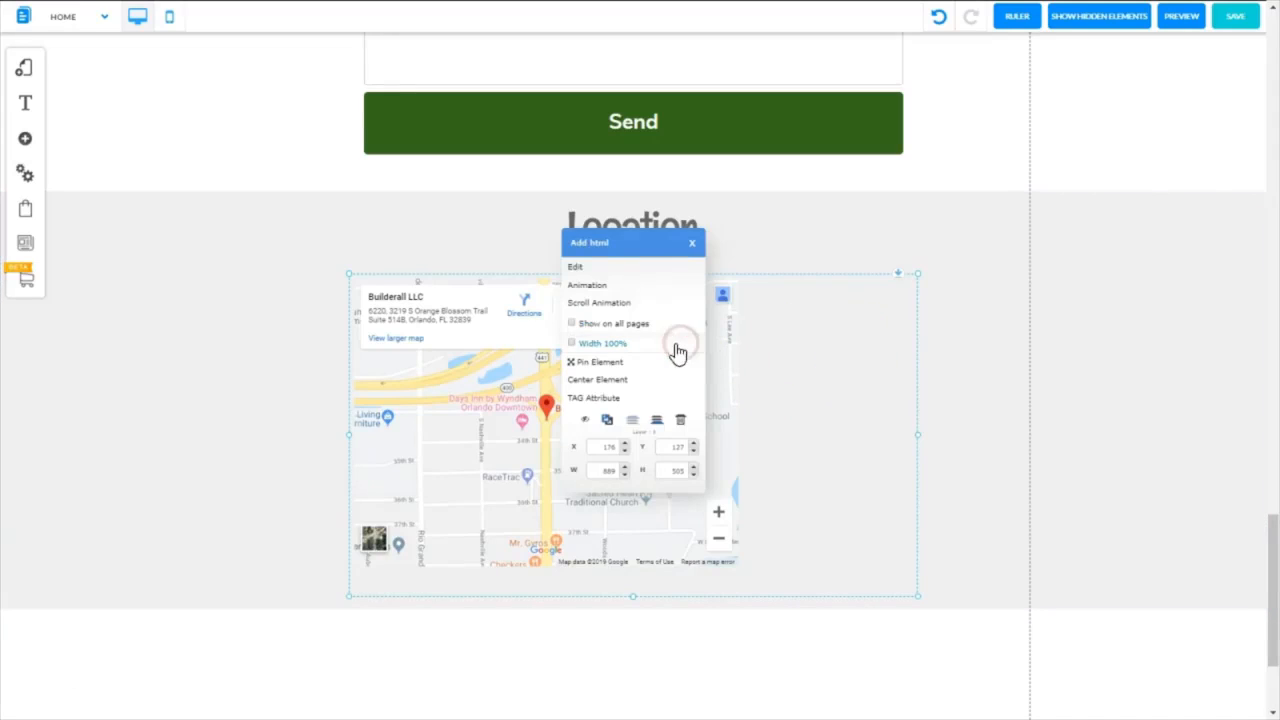
{"action": "left_click", "coordinate": [581, 270]}
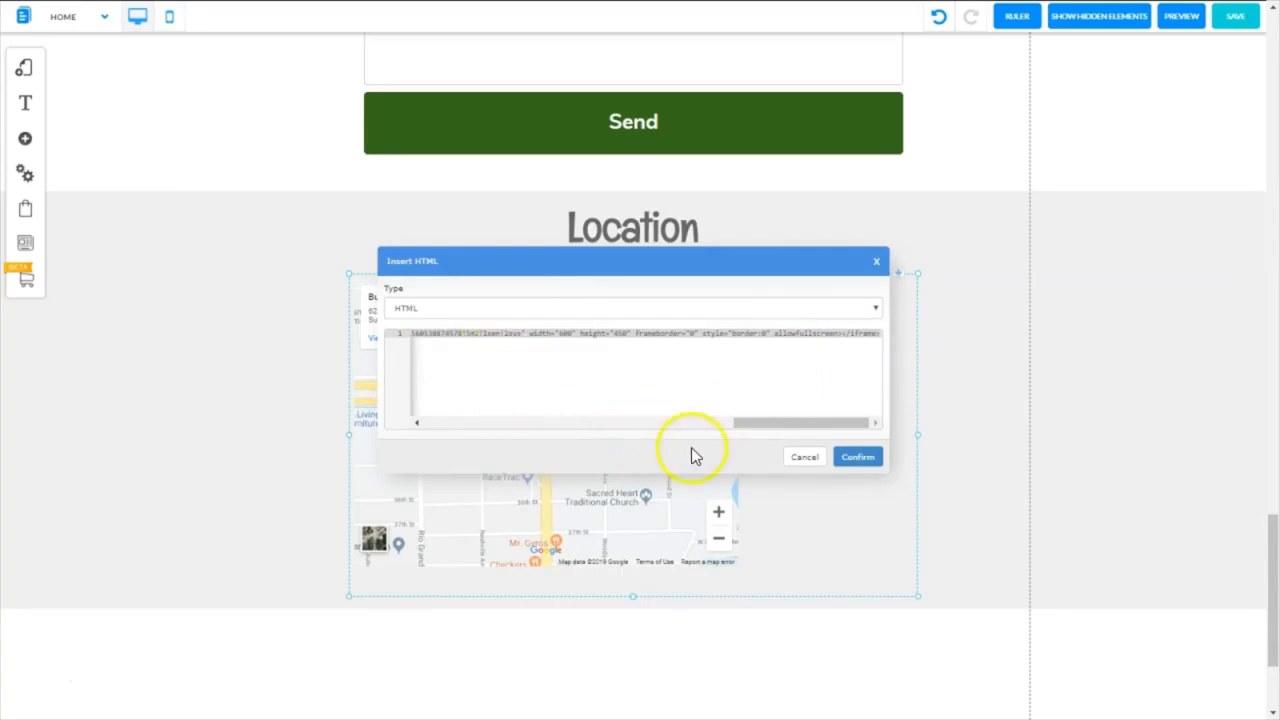
{"action": "left_click_drag", "start_coordinate": [763, 422], "coordinate": [411, 426]}
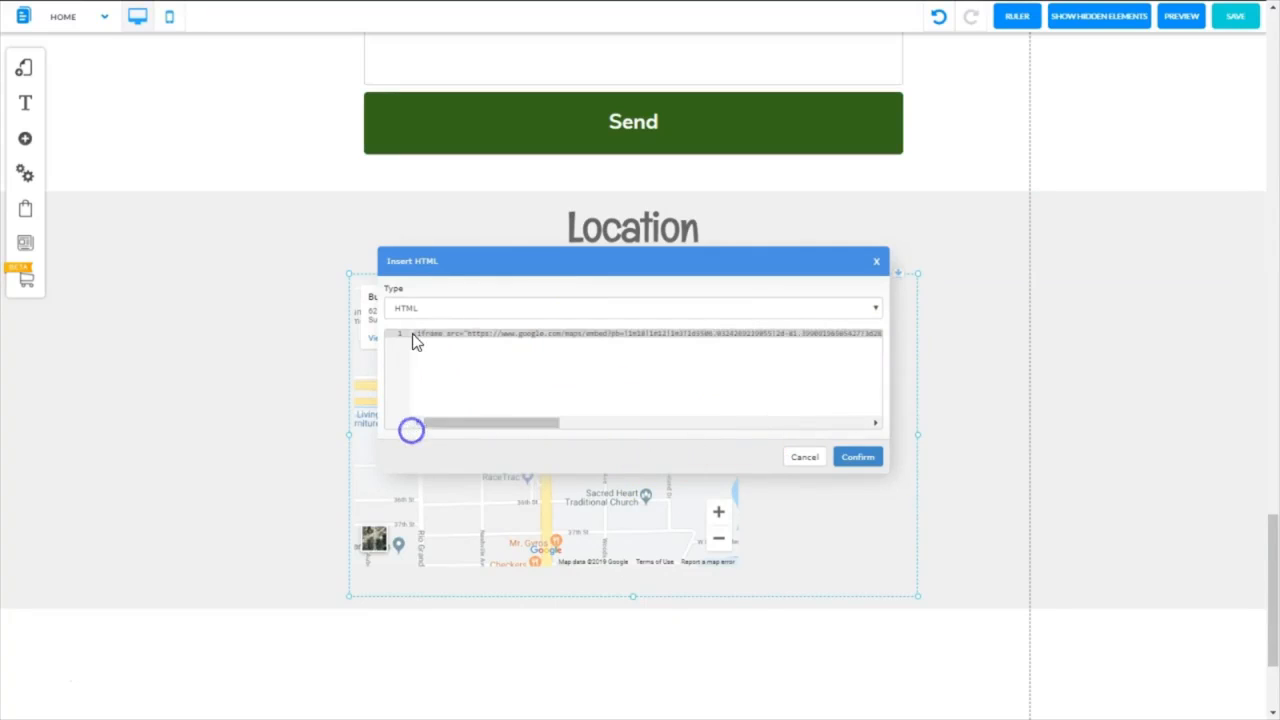
{"action": "left_click", "coordinate": [415, 337]}
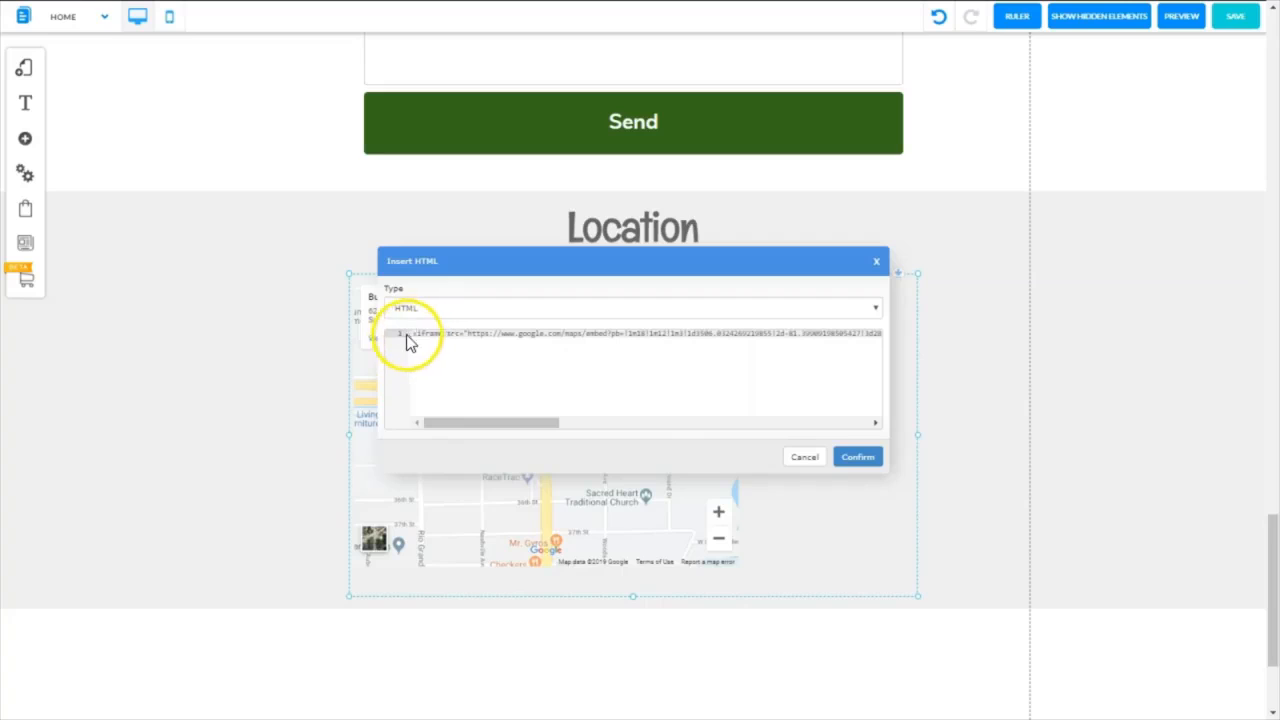
{"action": "left_click", "coordinate": [808, 335]}
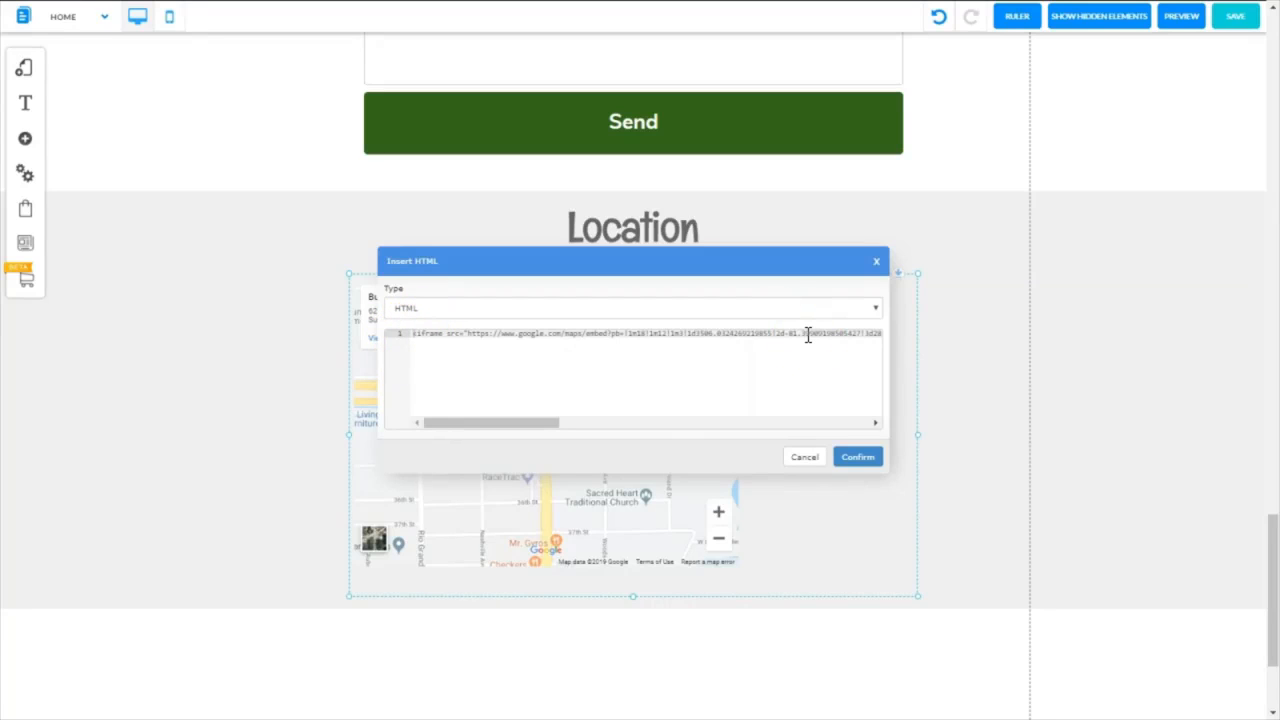
{"action": "key", "text": "Return"}
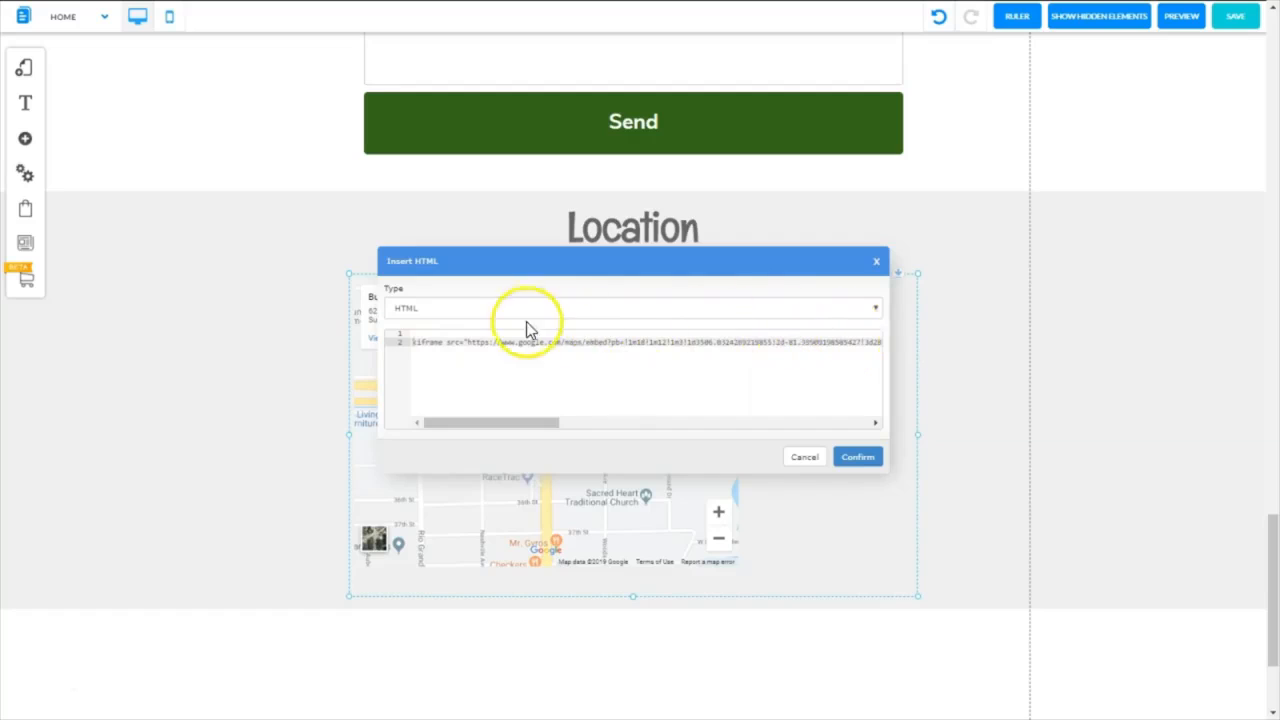
{"action": "left_click", "coordinate": [414, 336]}
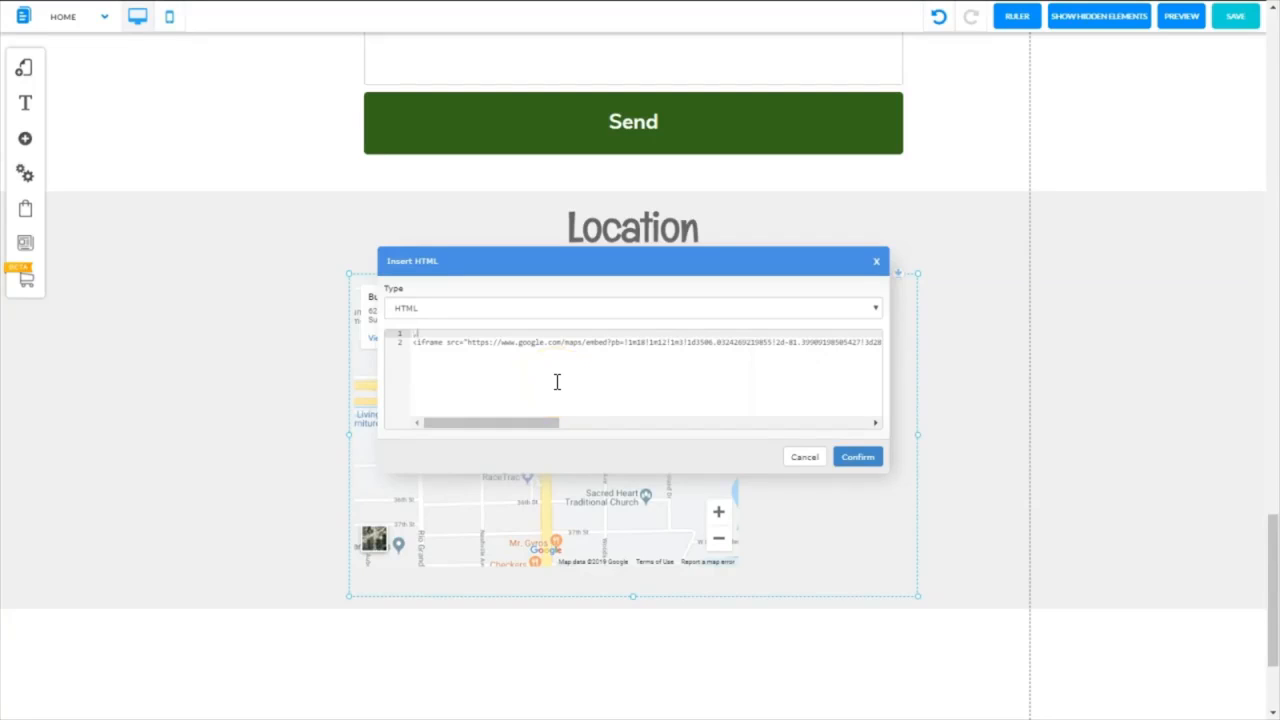
{"action": "type", "text": "center>"}
Step: Add the line ",/center." below the map's iframe code and apply the edited HTML
{"action": "left_click_drag", "start_coordinate": [529, 420], "coordinate": [876, 425]}
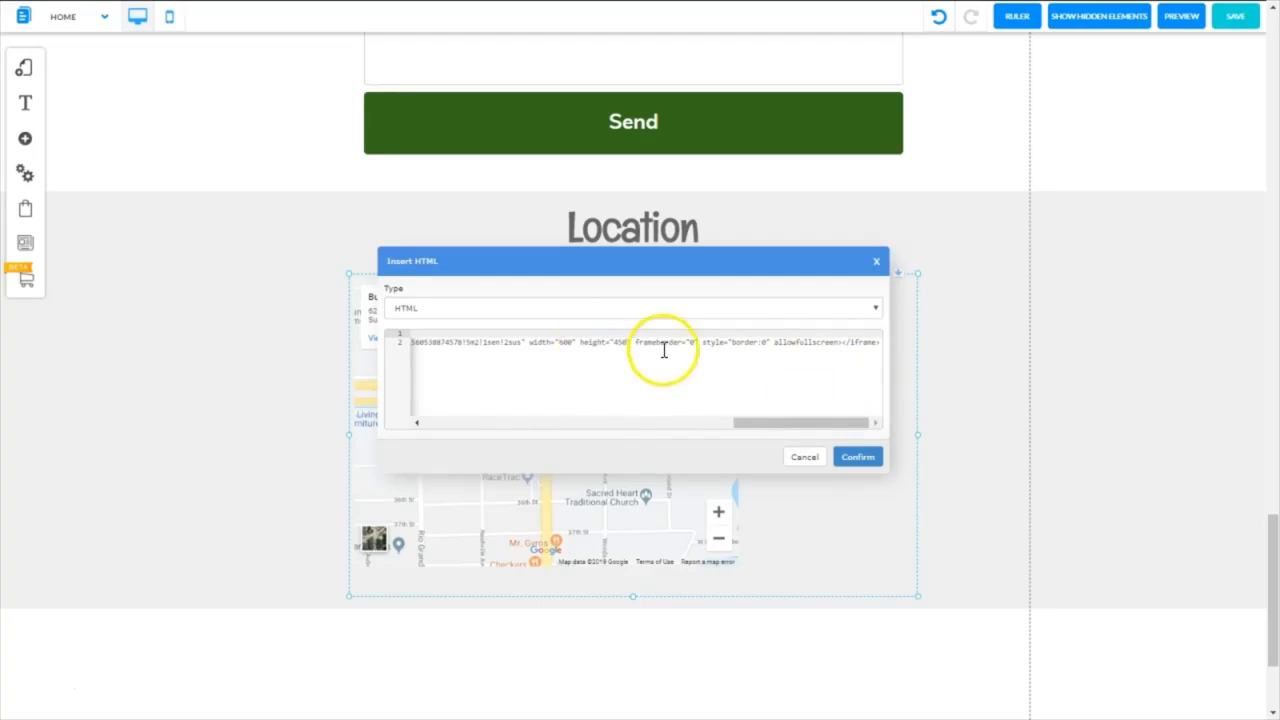
{"action": "left_click", "coordinate": [882, 342]}
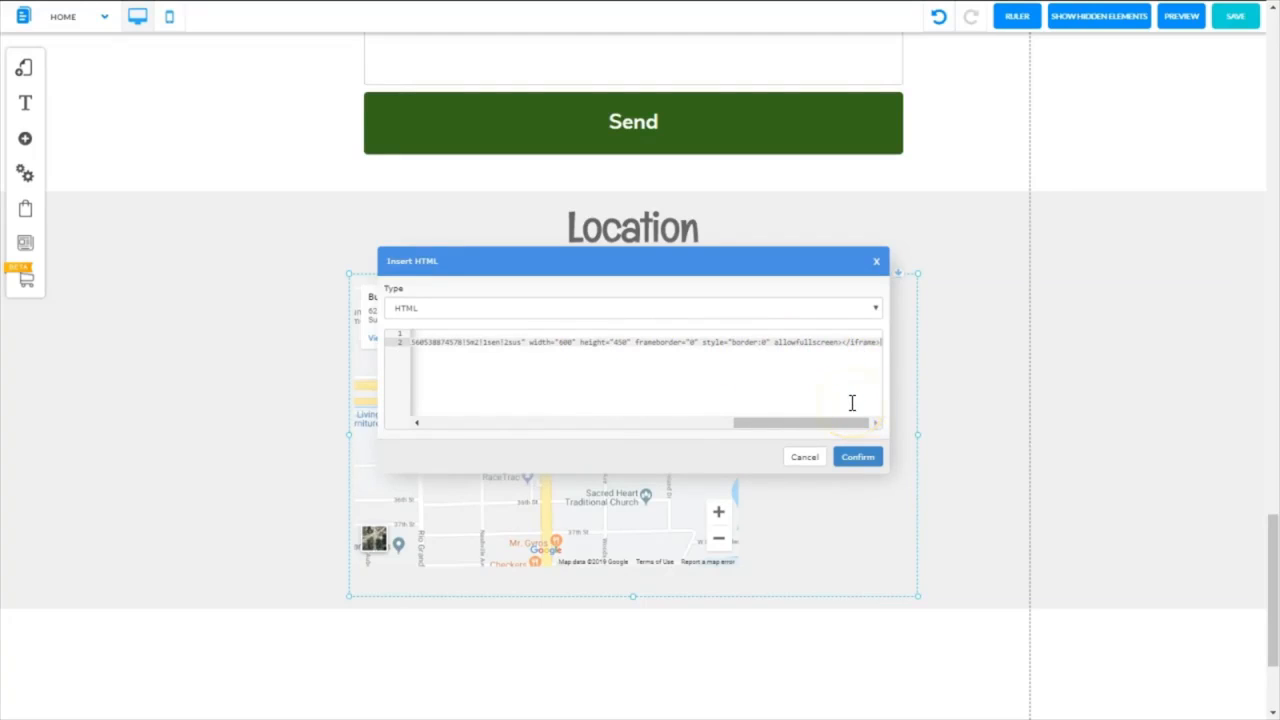
{"action": "key", "text": "Return"}
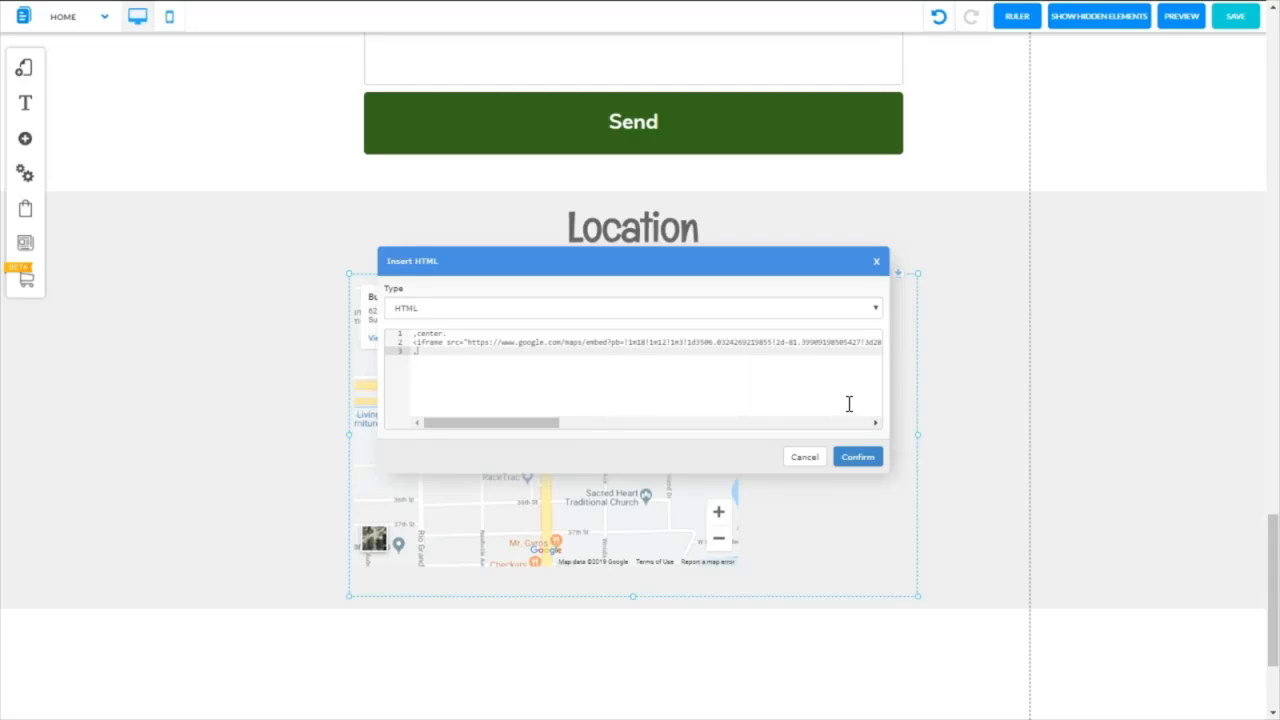
{"action": "type", "text": "/center>"}
{"action": "left_click", "coordinate": [864, 463]}
Step: Narrow the map element by moving its left edge inward toward the map
{"action": "left_click_drag", "start_coordinate": [349, 440], "coordinate": [441, 466]}
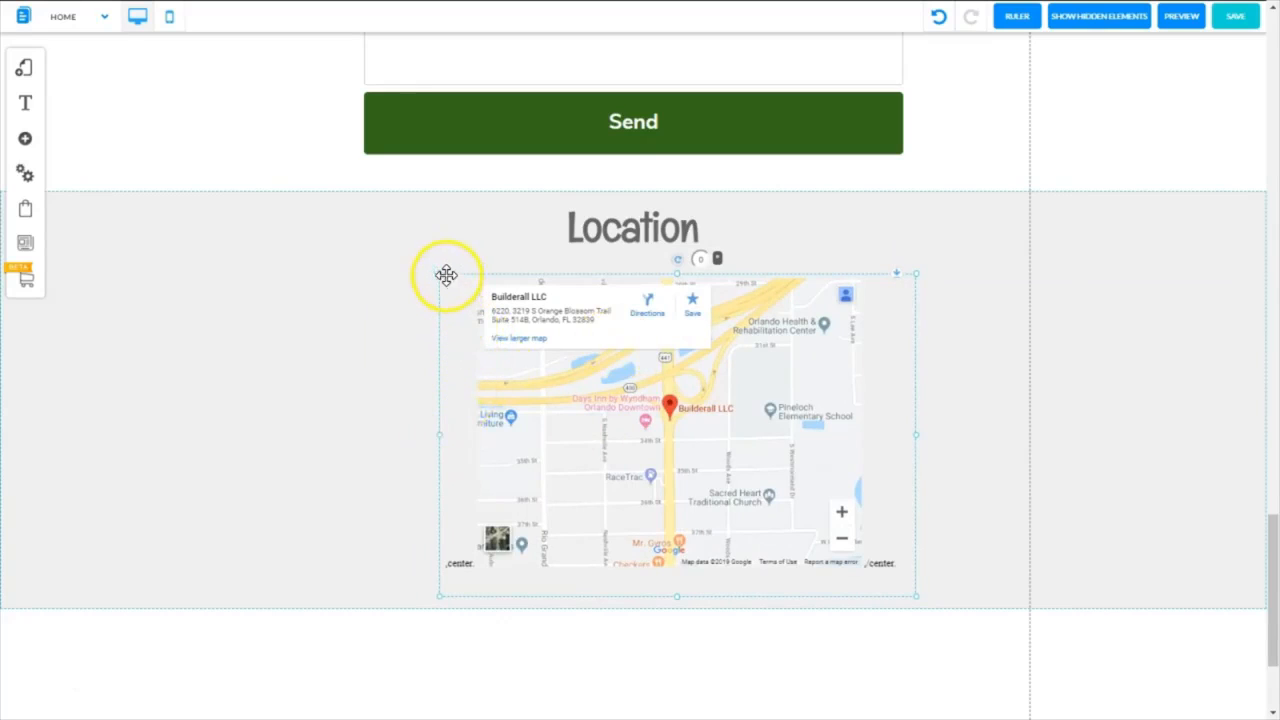
Step: Resize the map element to about 760 wide by 500 high and center it on the page
{"action": "mouse_move", "coordinate": [439, 275]}
{"action": "left_mouse_down"}
{"action": "mouse_move", "coordinate": [410, 255]}
{"action": "mouse_move", "coordinate": [440, 292]}
{"action": "mouse_move", "coordinate": [429, 277]}
{"action": "left_mouse_up"}
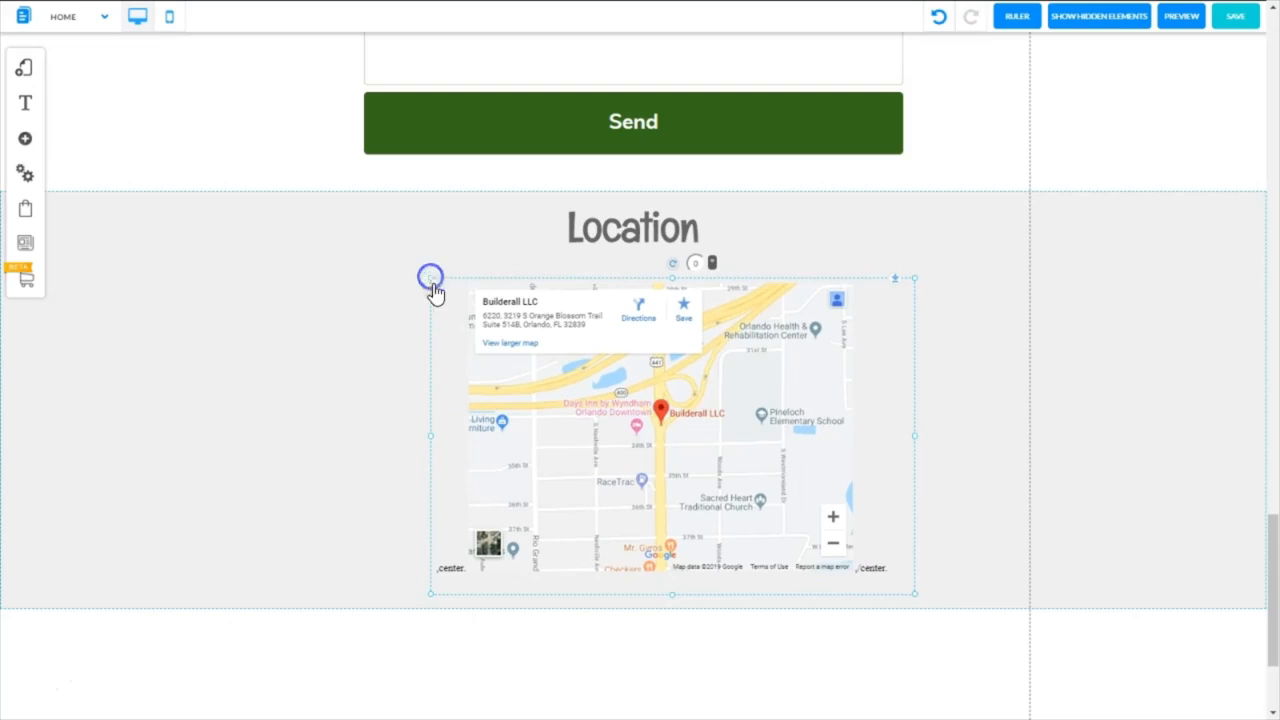
{"action": "right_click", "coordinate": [738, 319]}
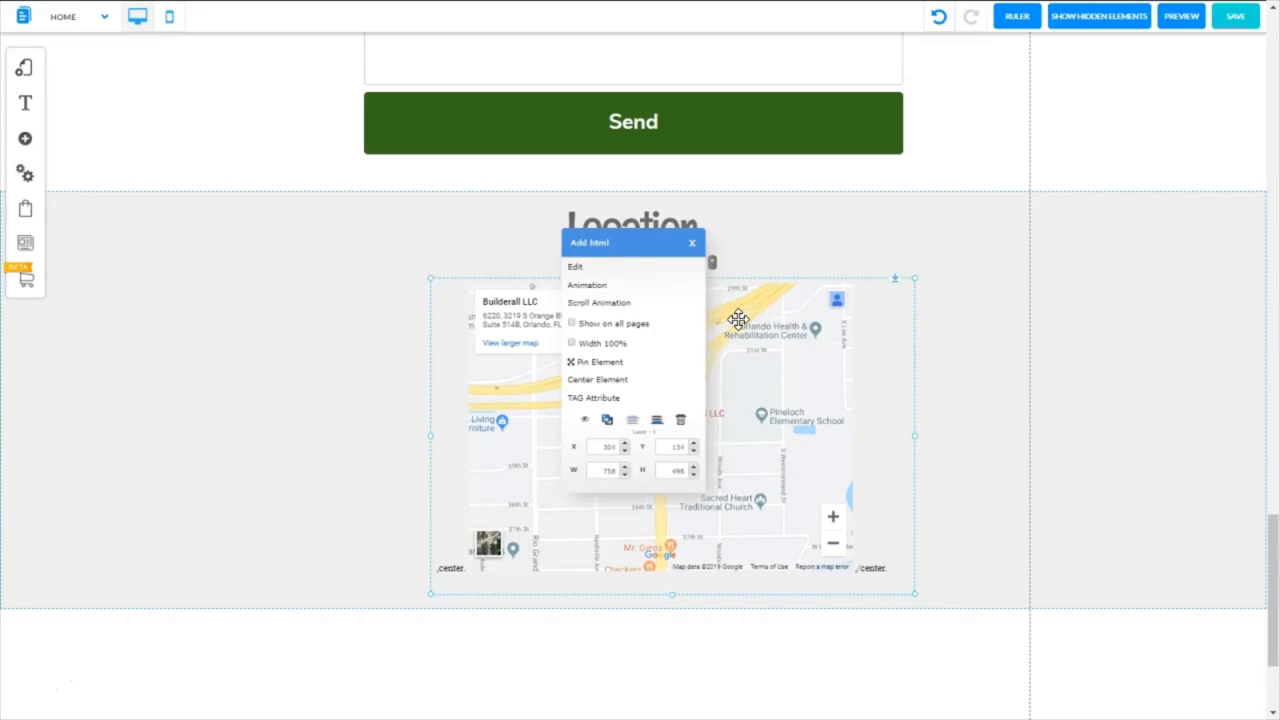
{"action": "left_click", "coordinate": [620, 383]}
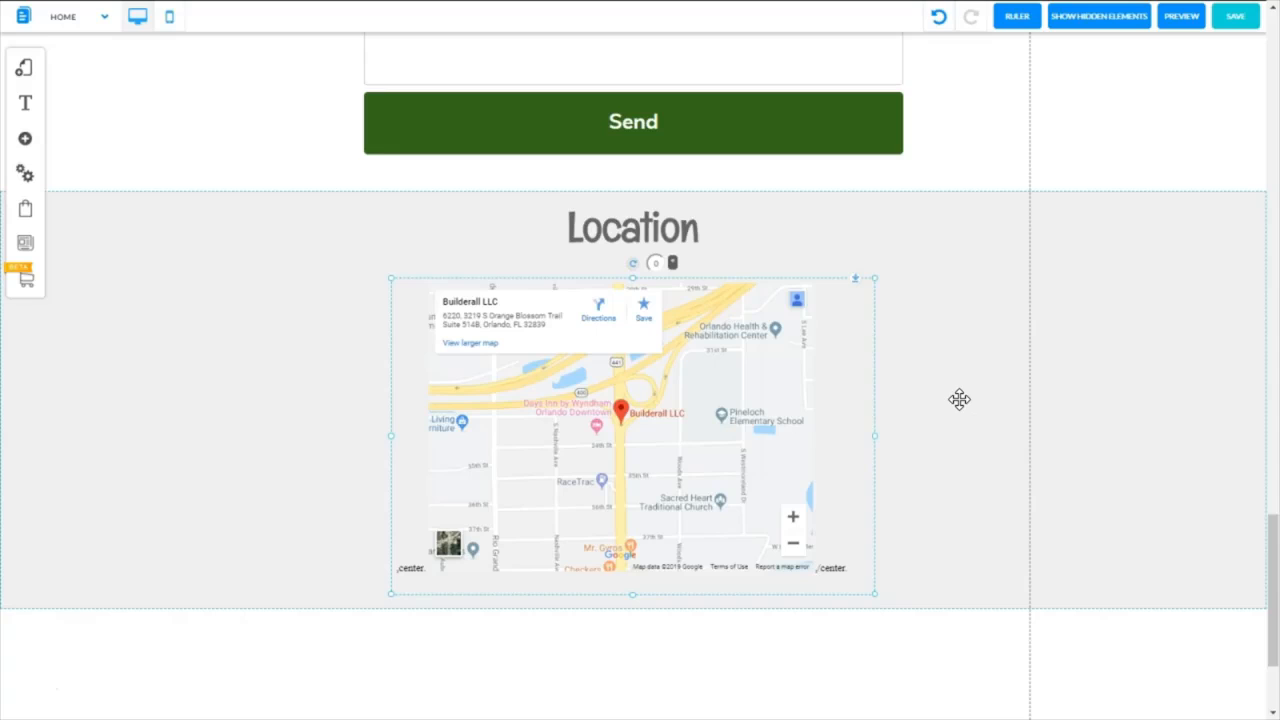
Step: Move the map element up closer to the Location heading and extend the section's lower edge slightly
{"action": "left_click", "coordinate": [897, 449]}
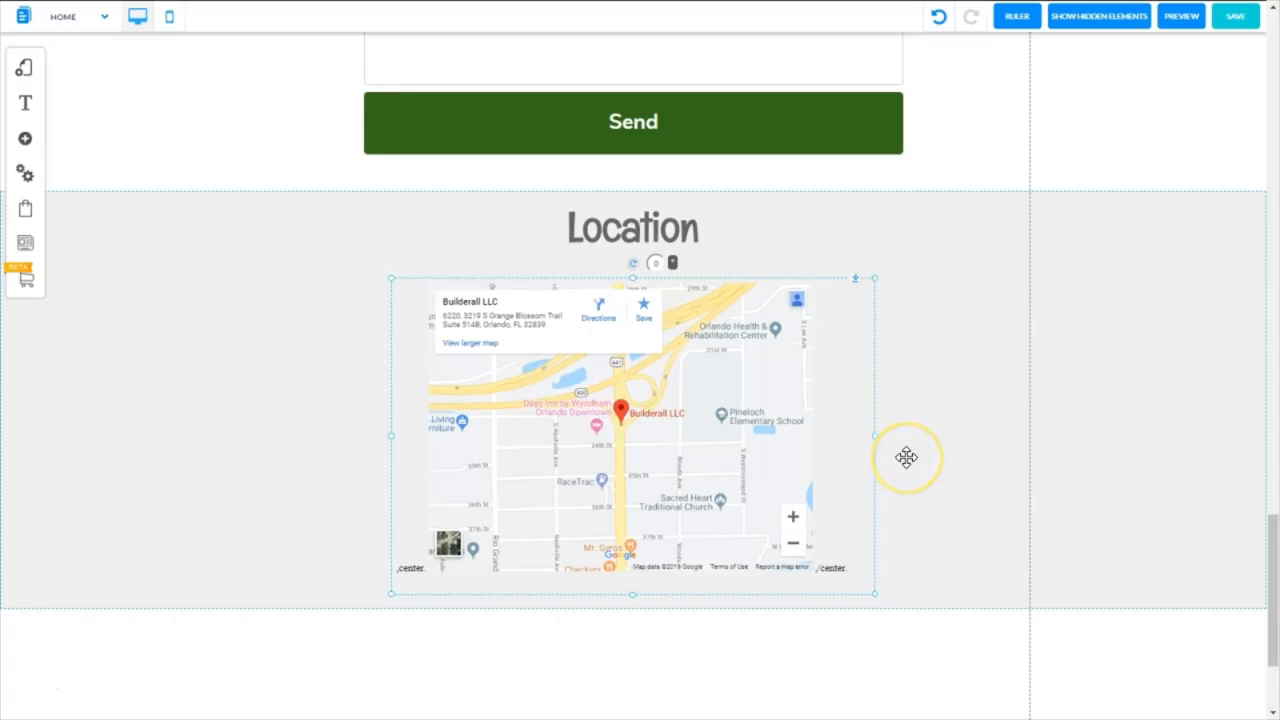
{"action": "left_click", "coordinate": [806, 361]}
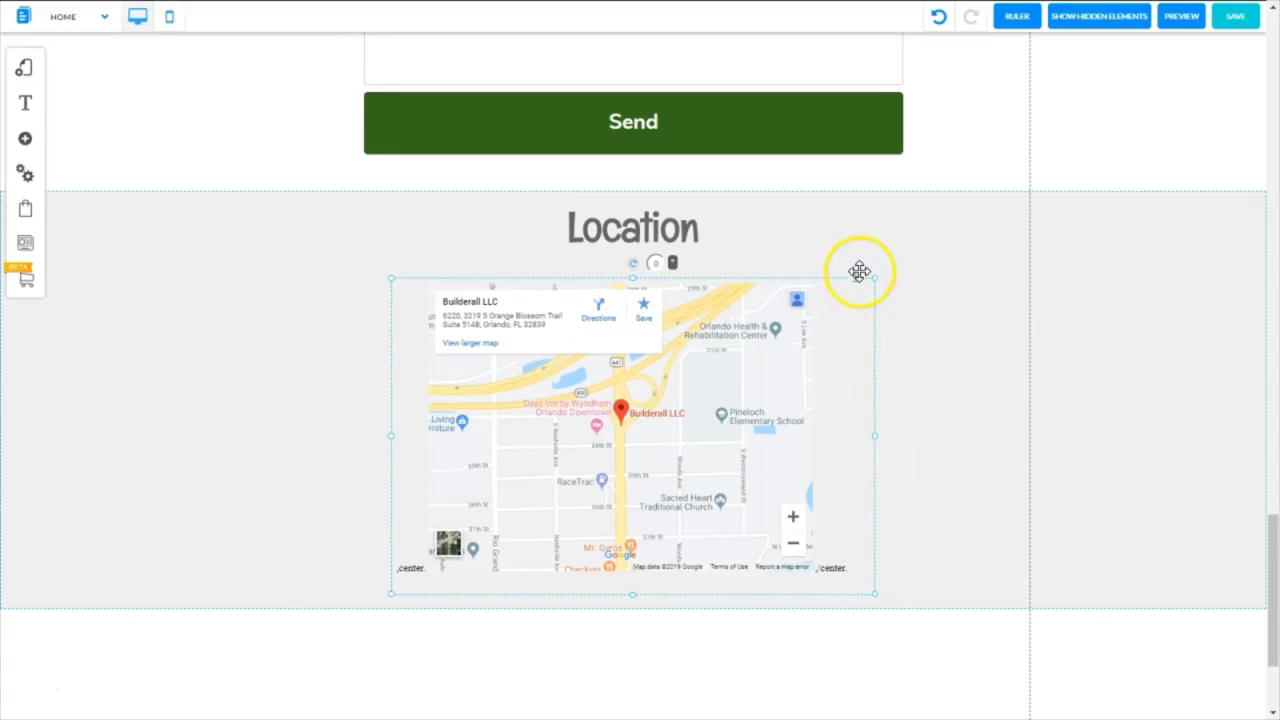
{"action": "left_click_drag", "start_coordinate": [856, 278], "coordinate": [858, 259]}
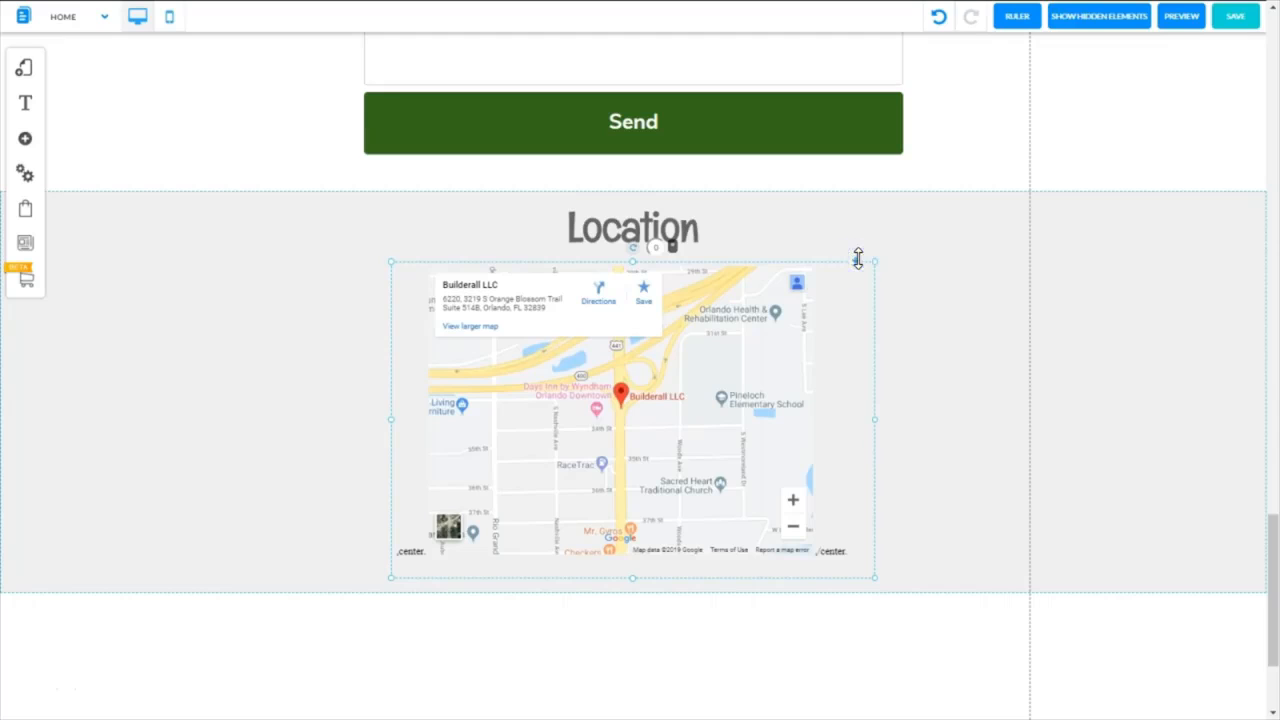
{"action": "left_click", "coordinate": [940, 563]}
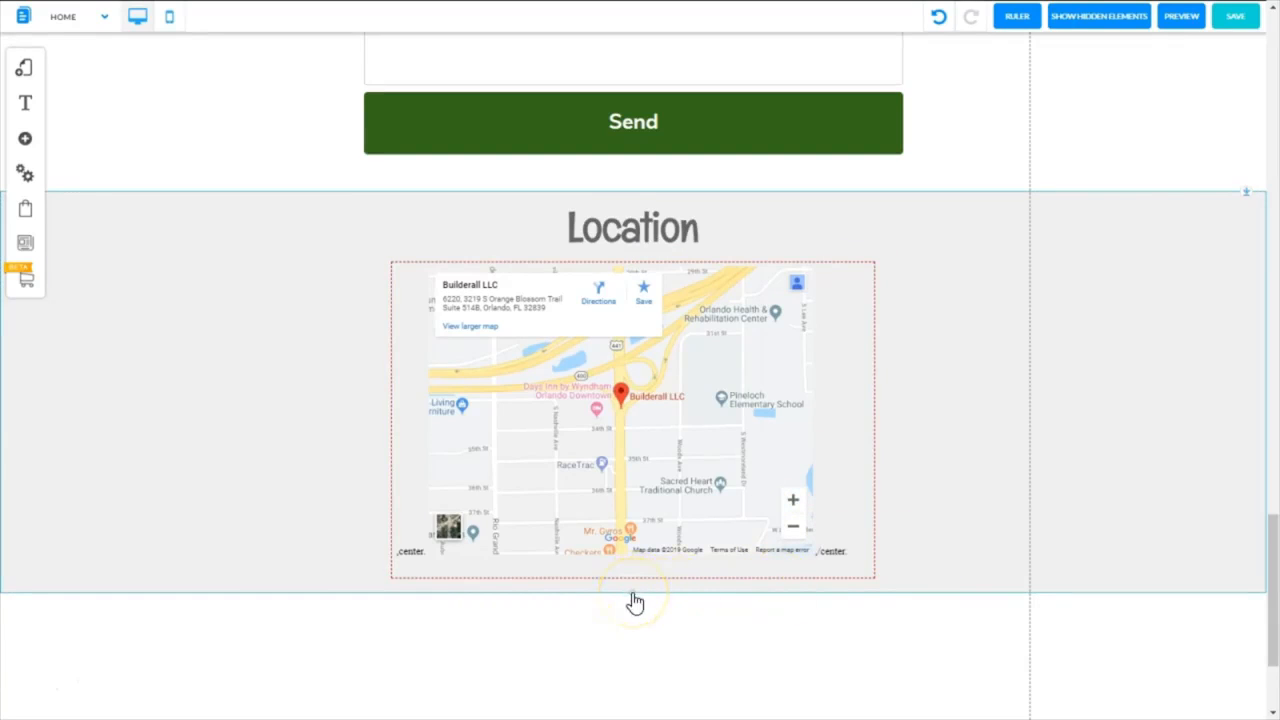
{"action": "left_click_drag", "start_coordinate": [635, 602], "coordinate": [636, 613]}
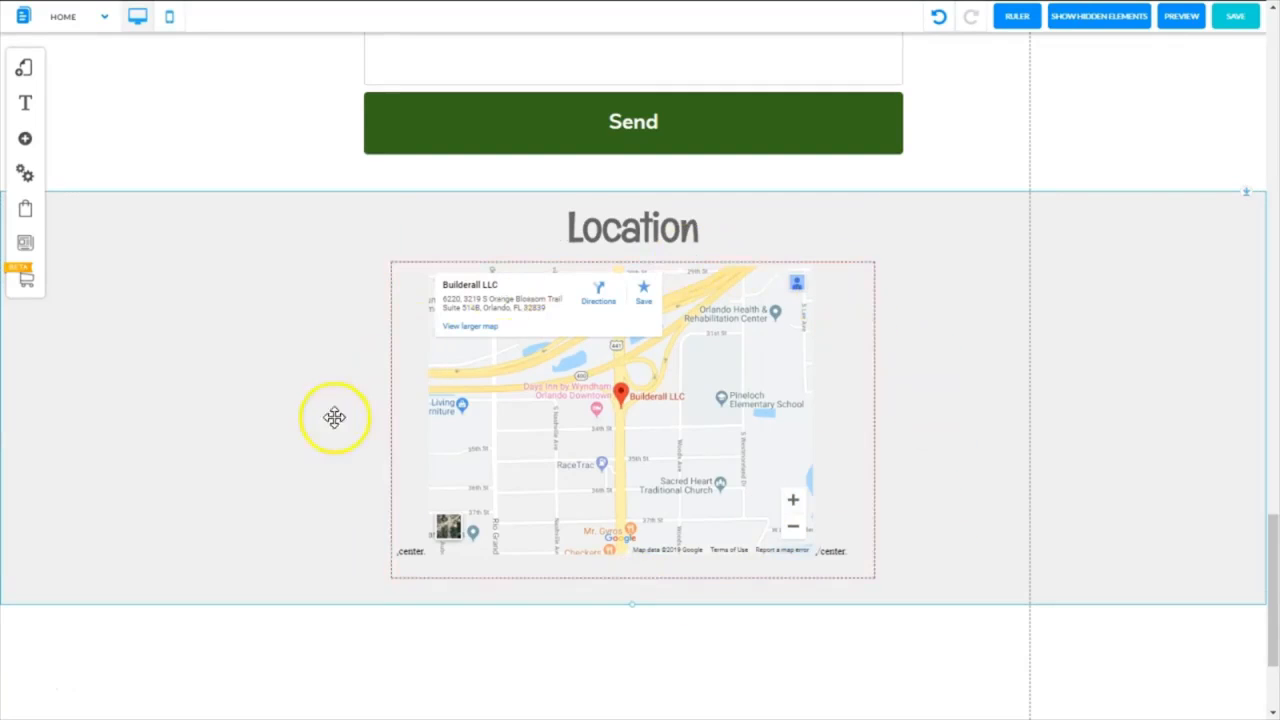
Step: Preview the page's Location section, then return to the editor and save the page
{"action": "left_click", "coordinate": [1190, 18]}
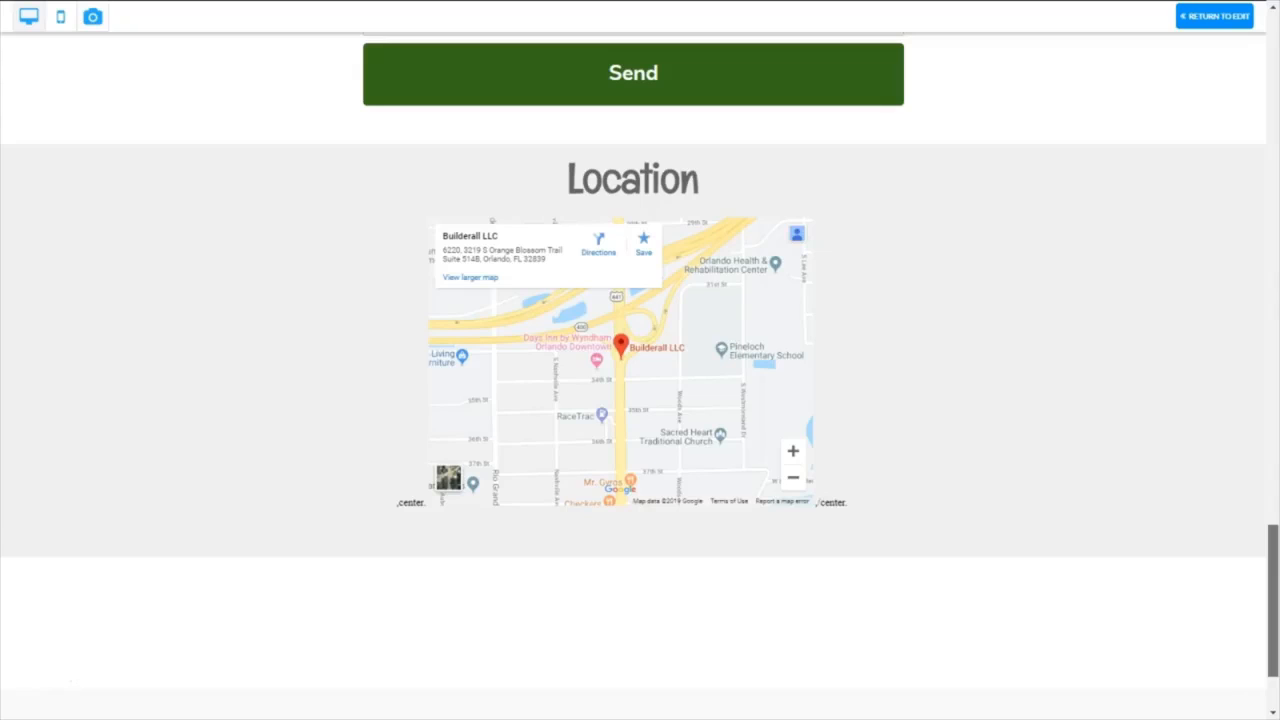
{"action": "left_click", "coordinate": [1208, 18]}
{"action": "left_click", "coordinate": [1240, 20]}
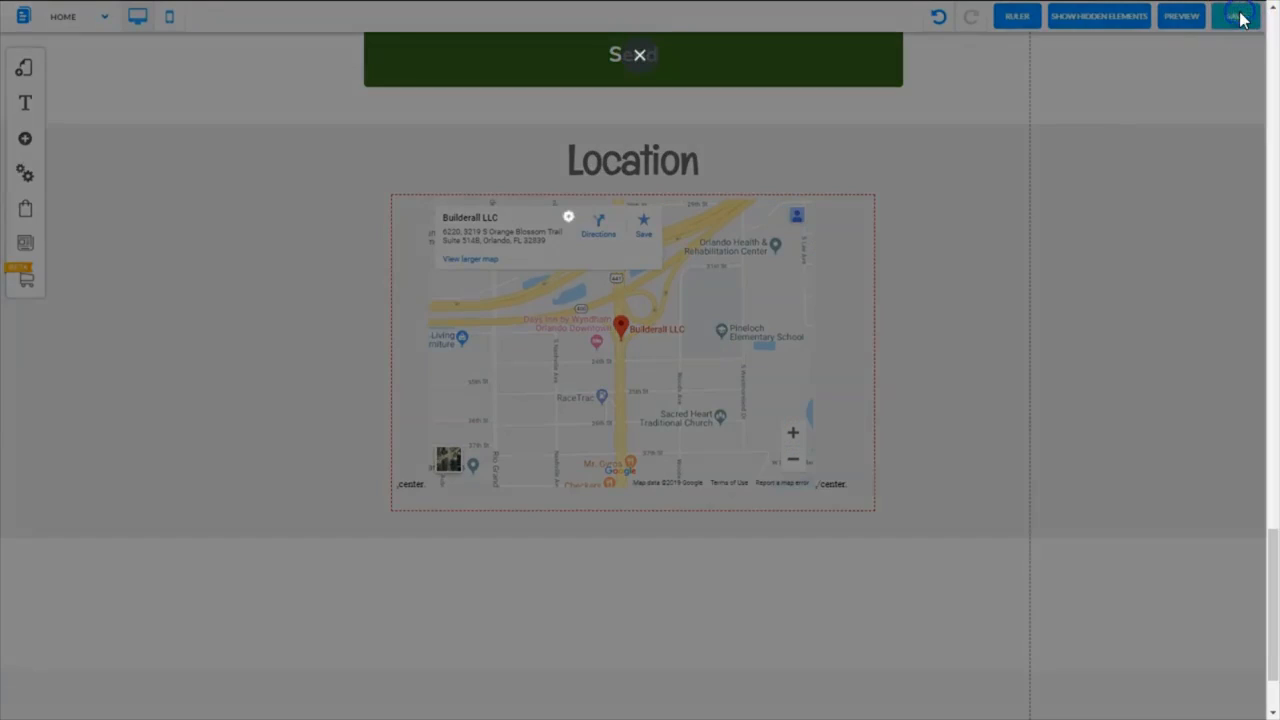
{"action": "left_click", "coordinate": [796, 489]}
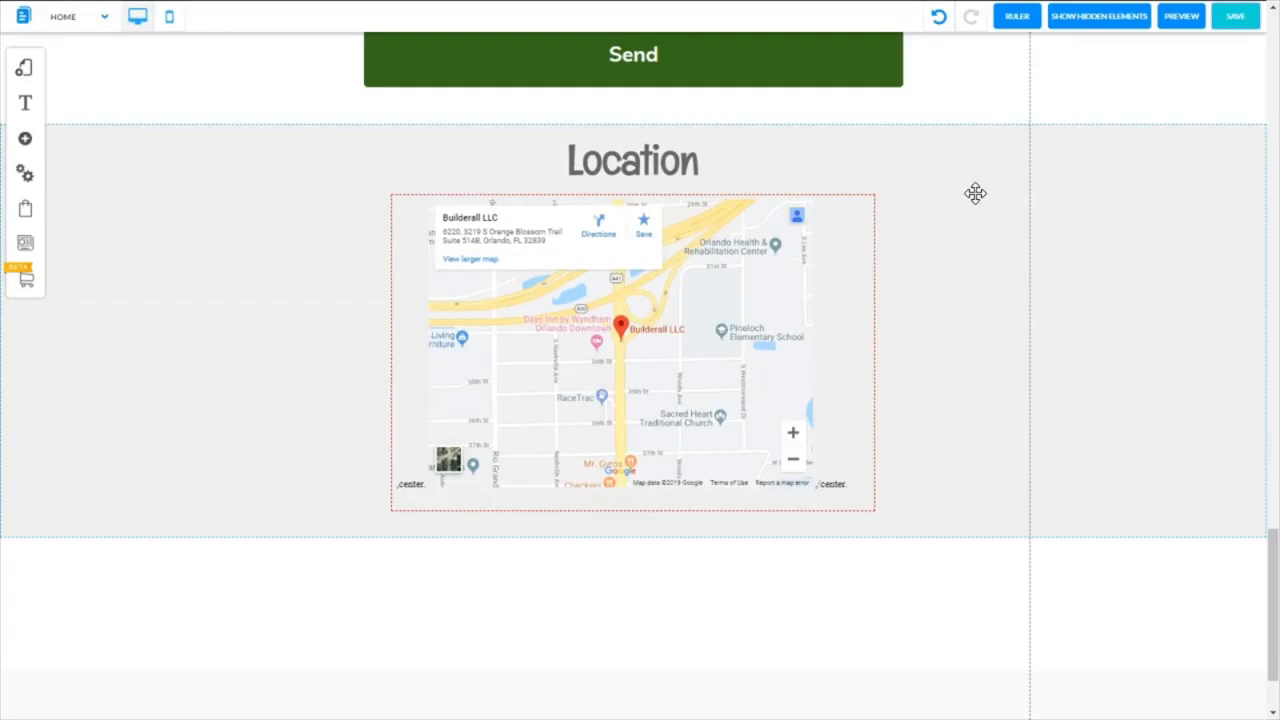
Step: Set the footer's background color to the dark red from the favorite colors and save the page
{"action": "left_click", "coordinate": [79, 377]}
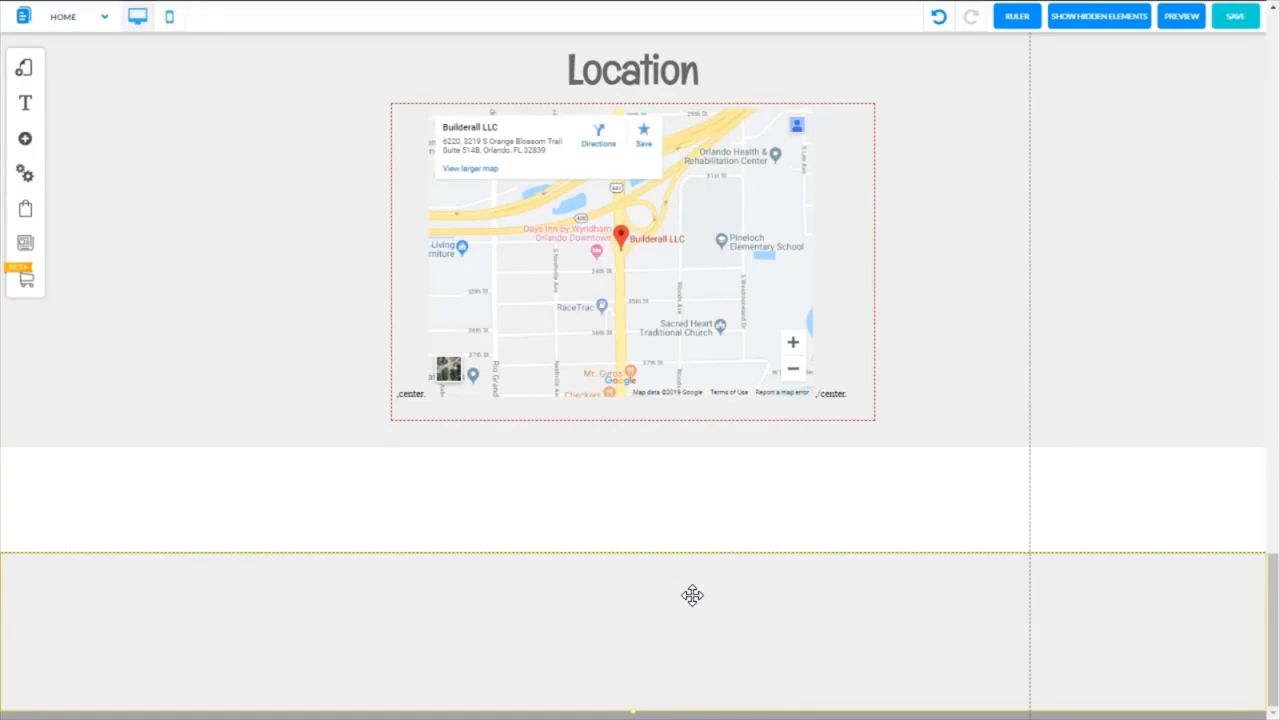
{"action": "right_click", "coordinate": [692, 595]}
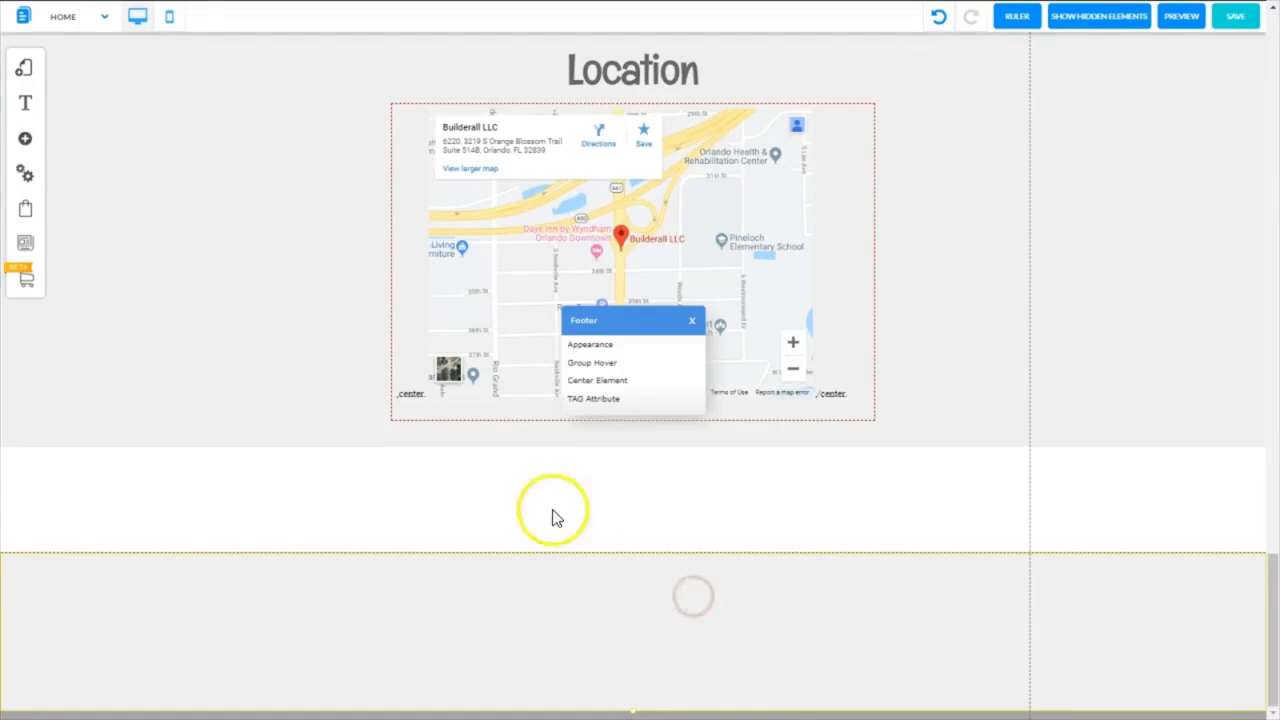
{"action": "left_click", "coordinate": [590, 344]}
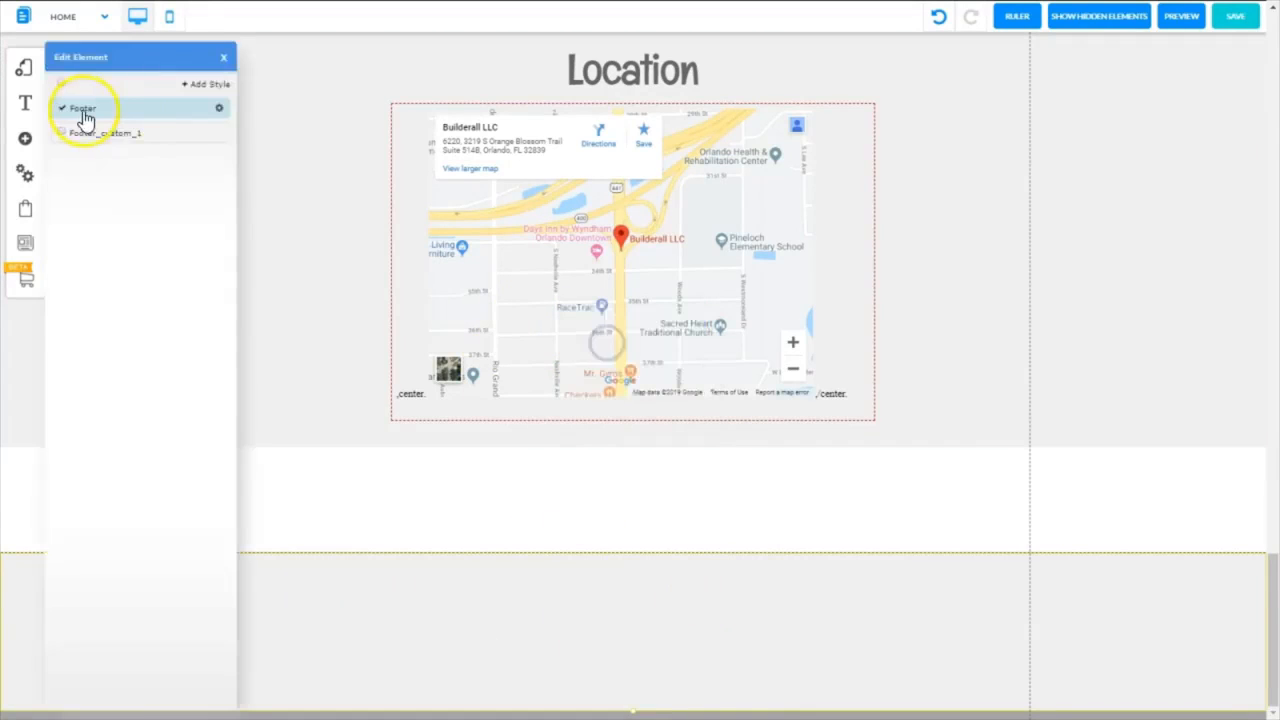
{"action": "left_click", "coordinate": [219, 110]}
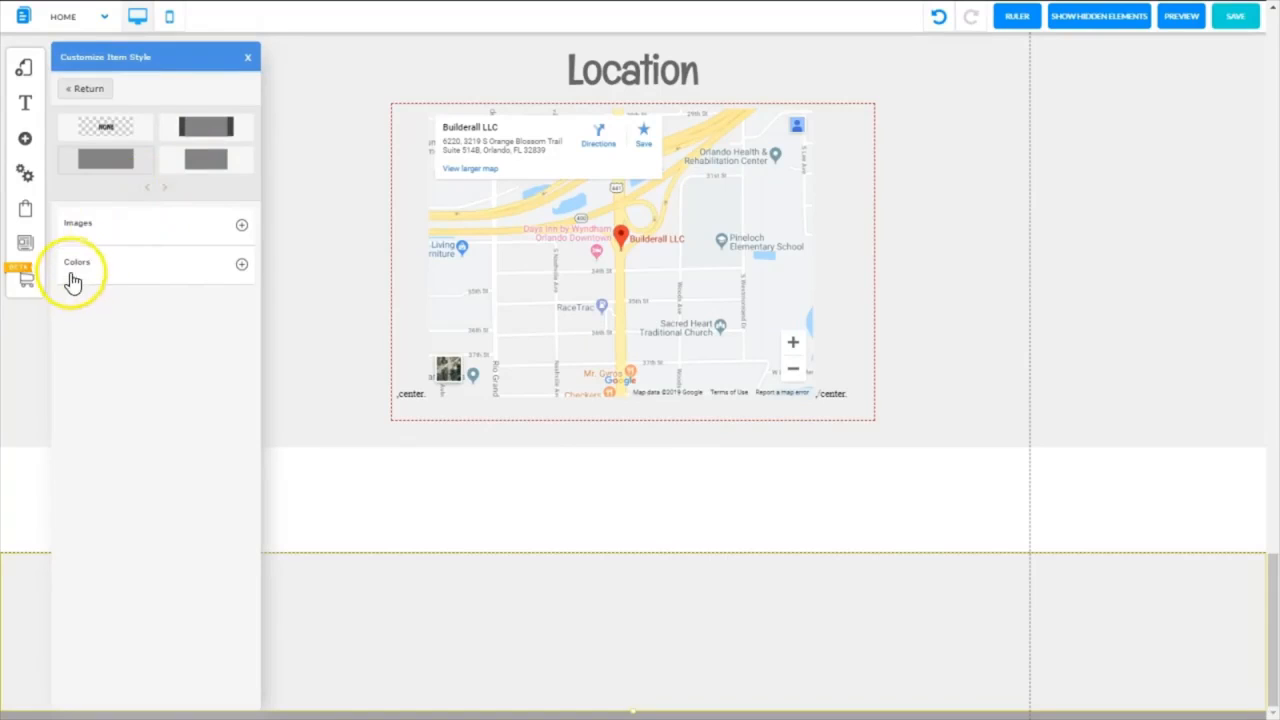
{"action": "left_click", "coordinate": [241, 265]}
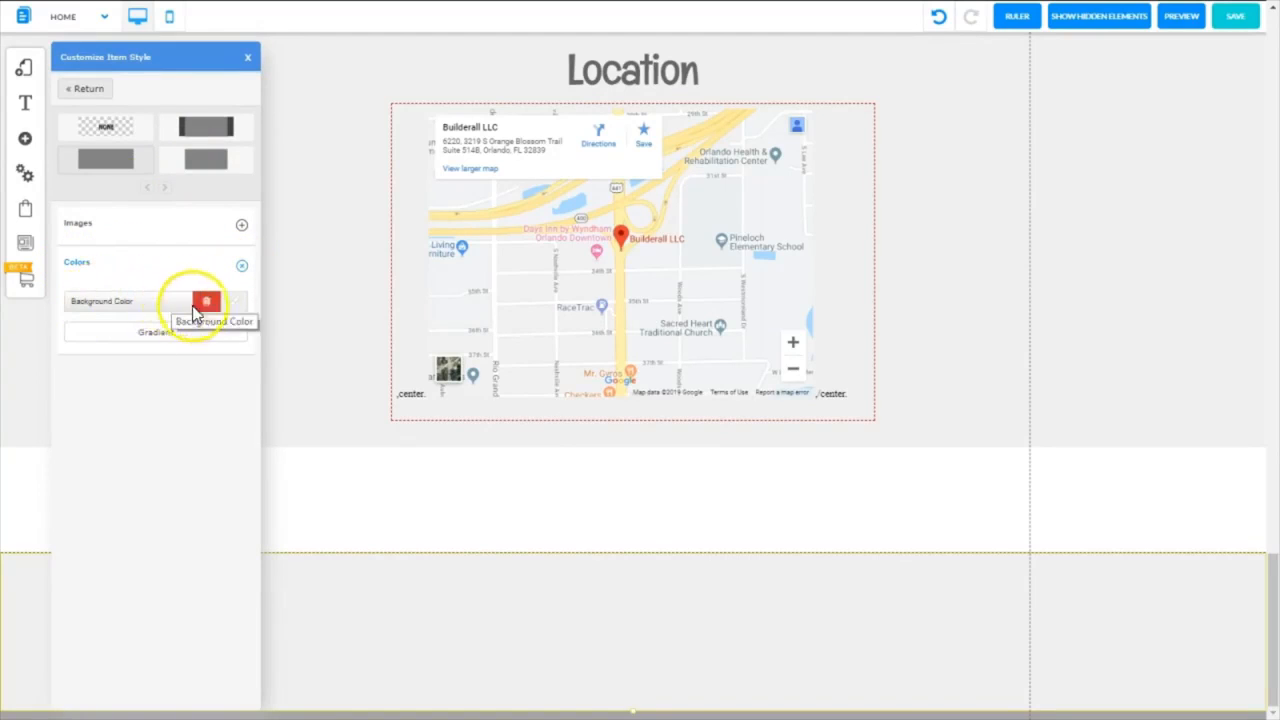
{"action": "left_click", "coordinate": [240, 312]}
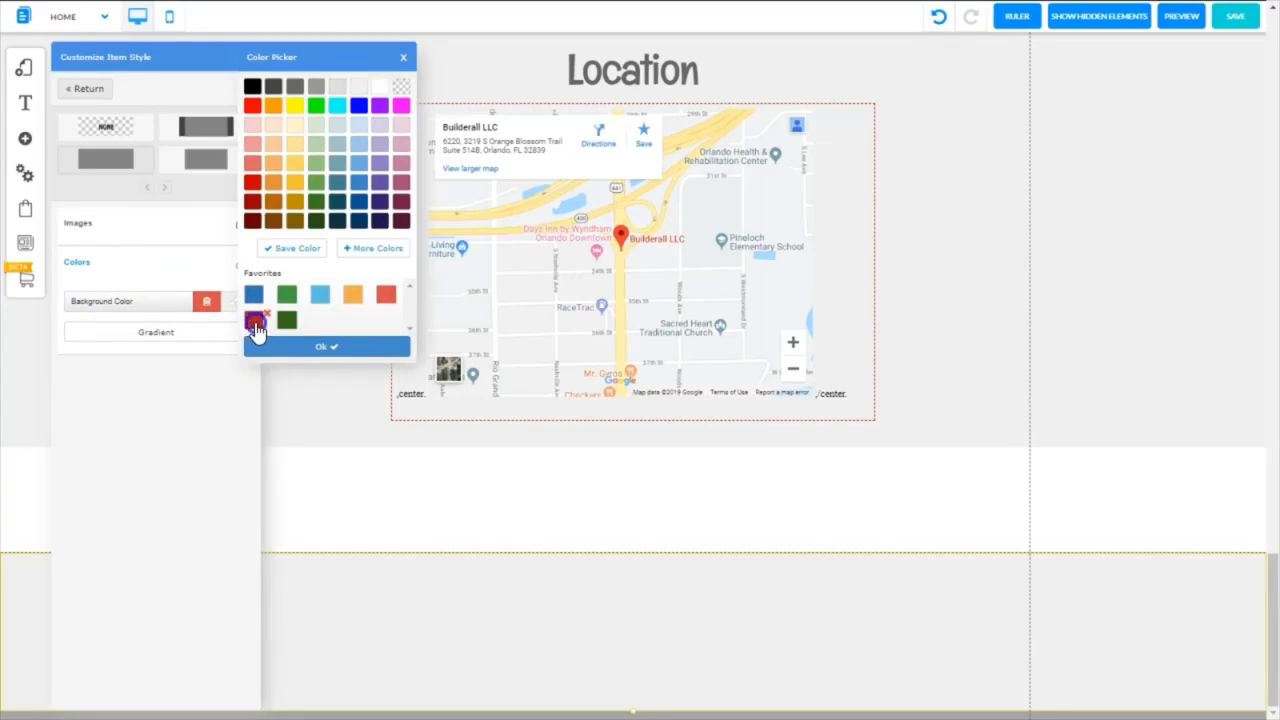
{"action": "left_click", "coordinate": [255, 325]}
{"action": "left_click", "coordinate": [284, 348]}
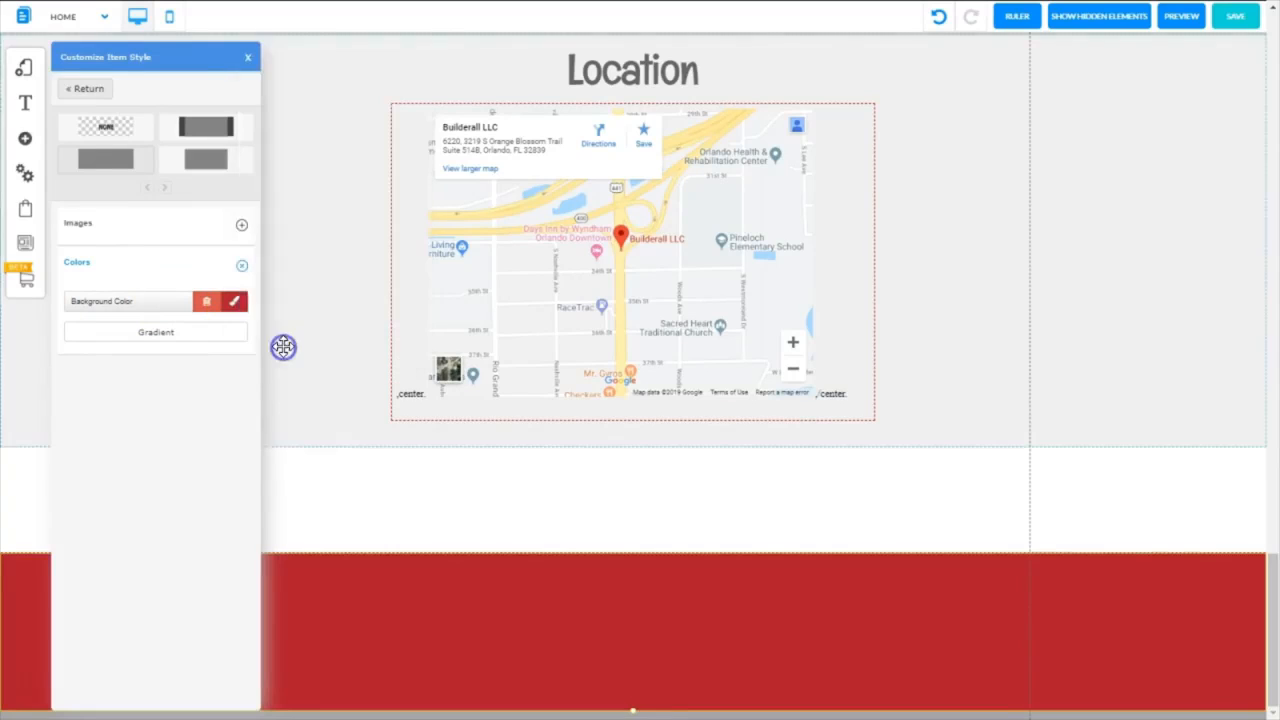
{"action": "left_click", "coordinate": [248, 57]}
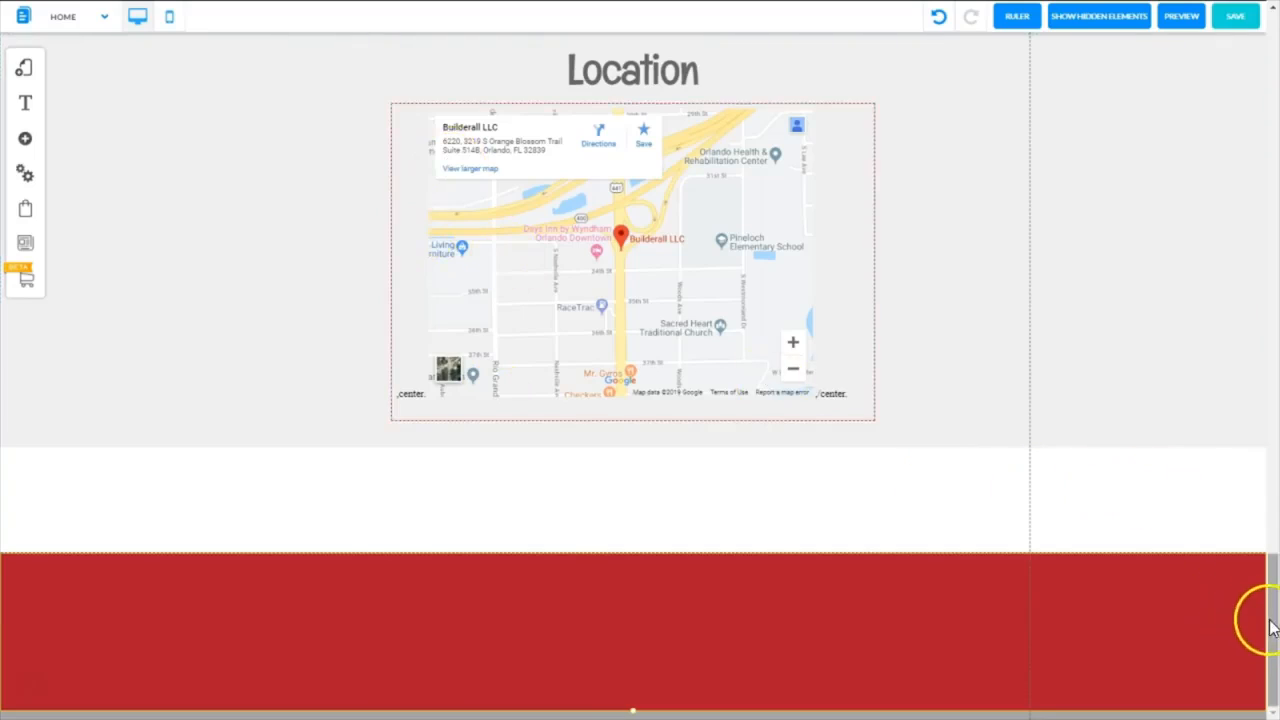
{"action": "left_click_drag", "start_coordinate": [1268, 616], "coordinate": [1236, 94]}
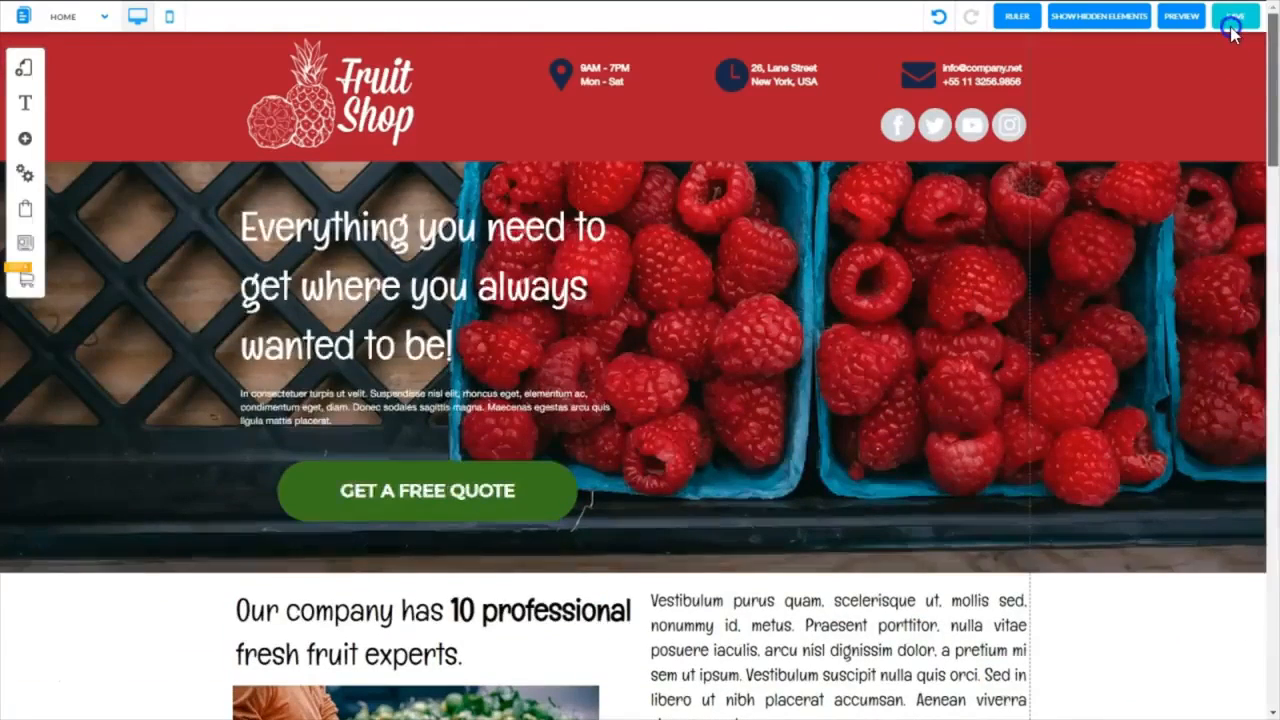
{"action": "left_click_drag", "start_coordinate": [1231, 28], "coordinate": [1230, 29]}
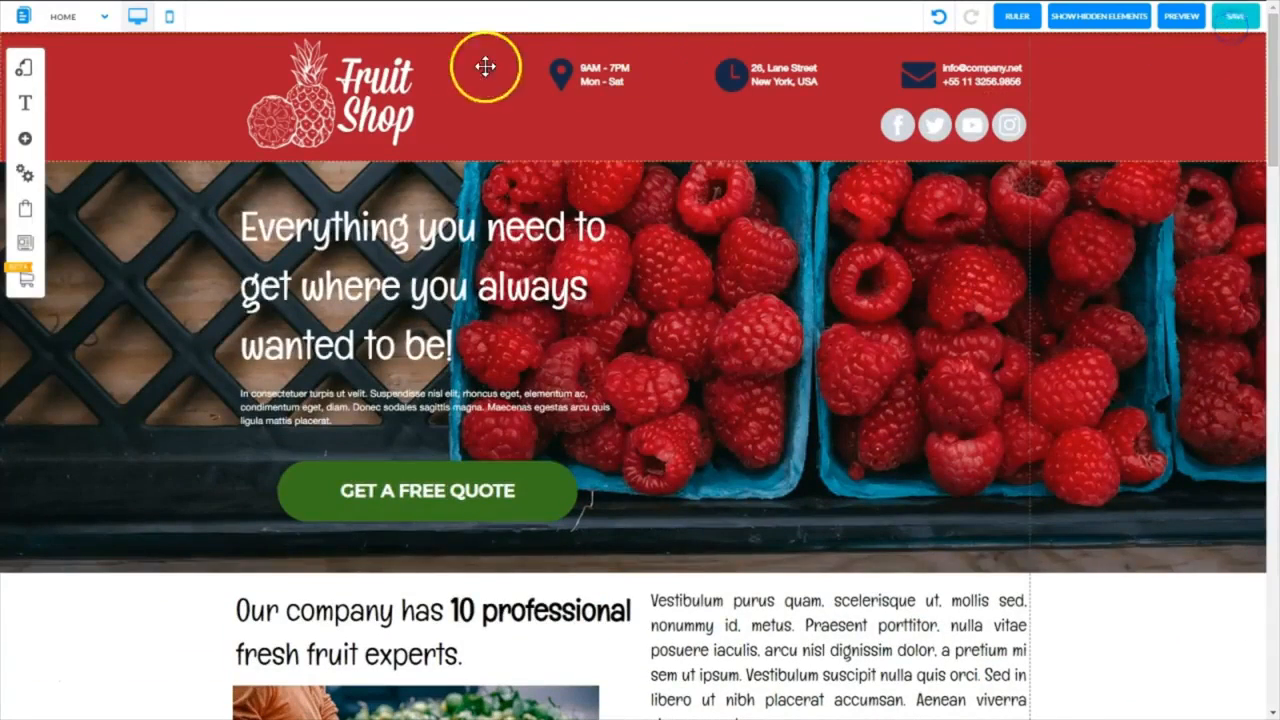
Step: Duplicate the header's Fruit Shop logo and move the copy down into the red footer
{"action": "left_click", "coordinate": [369, 96]}
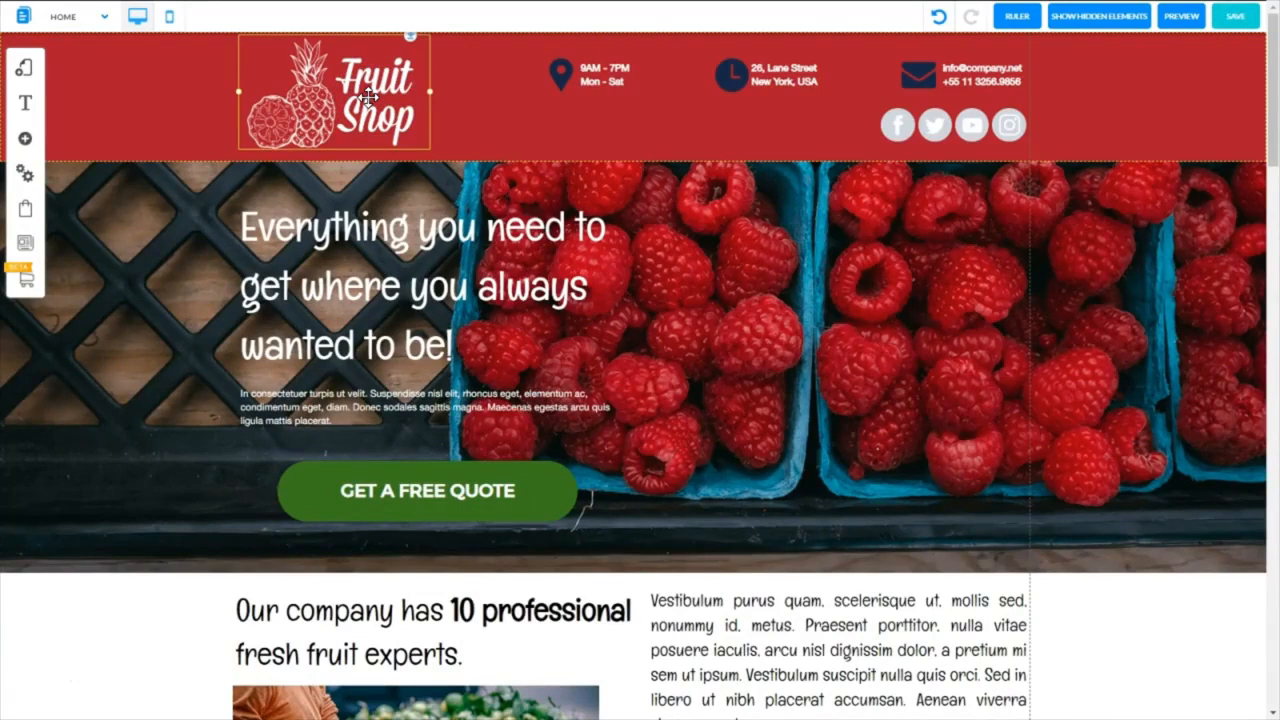
{"action": "key", "text": "ctrl+c"}
{"action": "key", "text": "ctrl+v"}
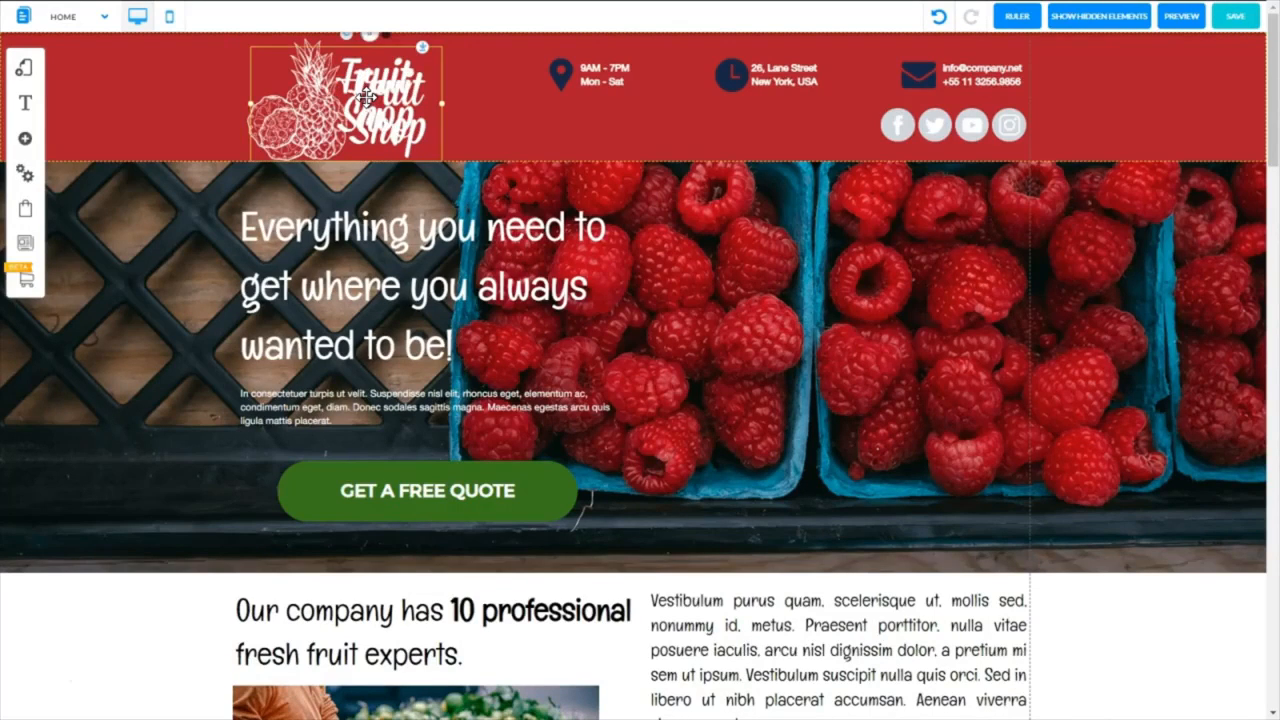
{"action": "left_click_drag", "start_coordinate": [366, 96], "coordinate": [630, 688]}
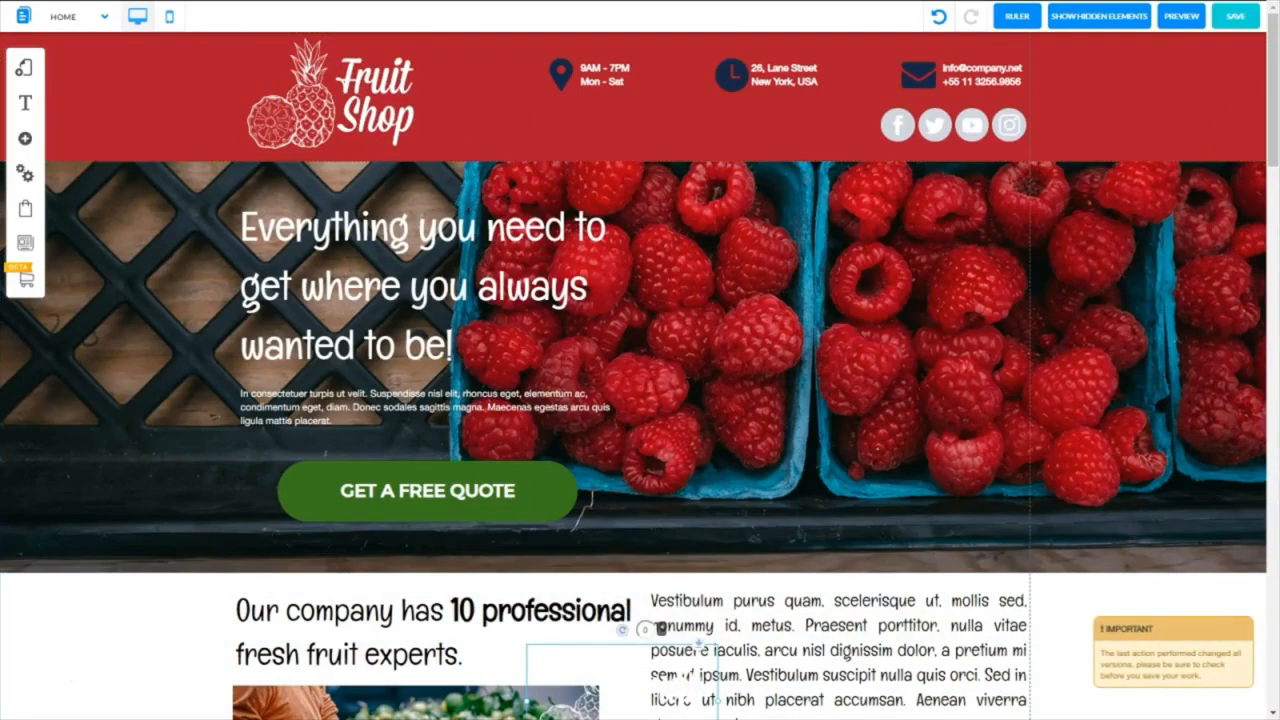
{"action": "left_click_drag", "start_coordinate": [1266, 148], "coordinate": [1266, 270]}
{"action": "left_click_drag", "start_coordinate": [840, 182], "coordinate": [640, 636]}
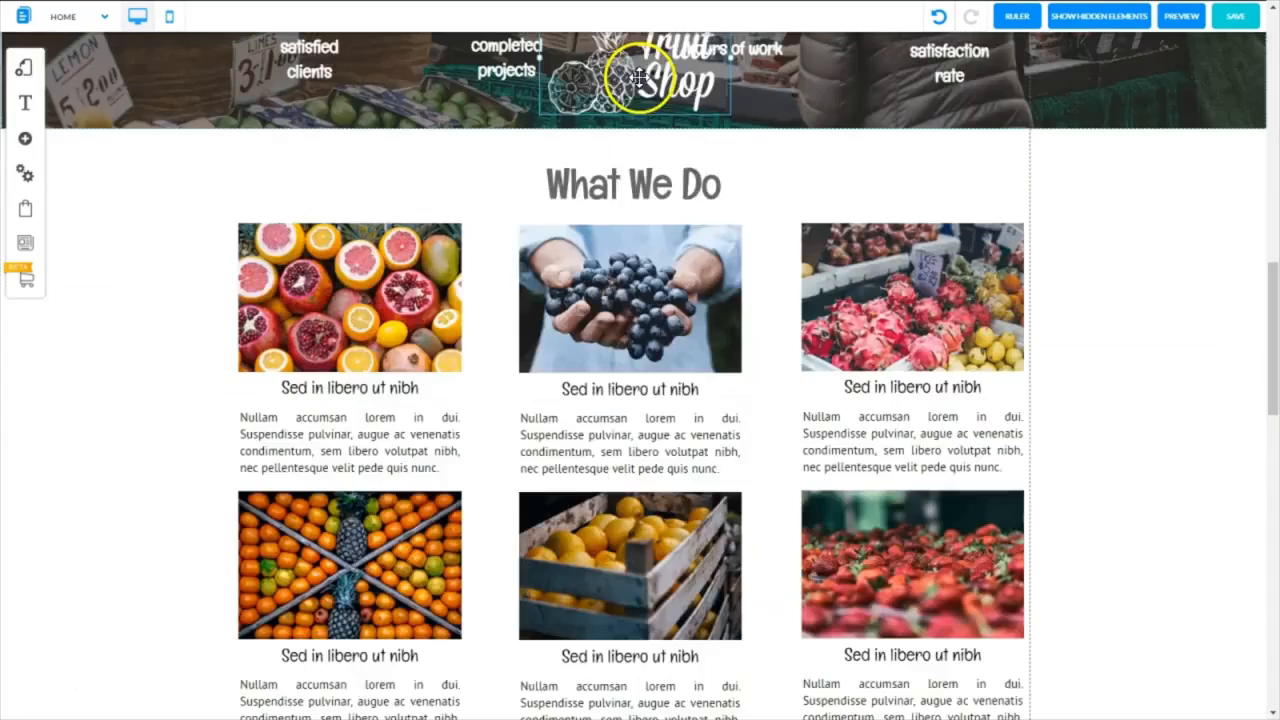
{"action": "left_click_drag", "start_coordinate": [639, 87], "coordinate": [354, 666]}
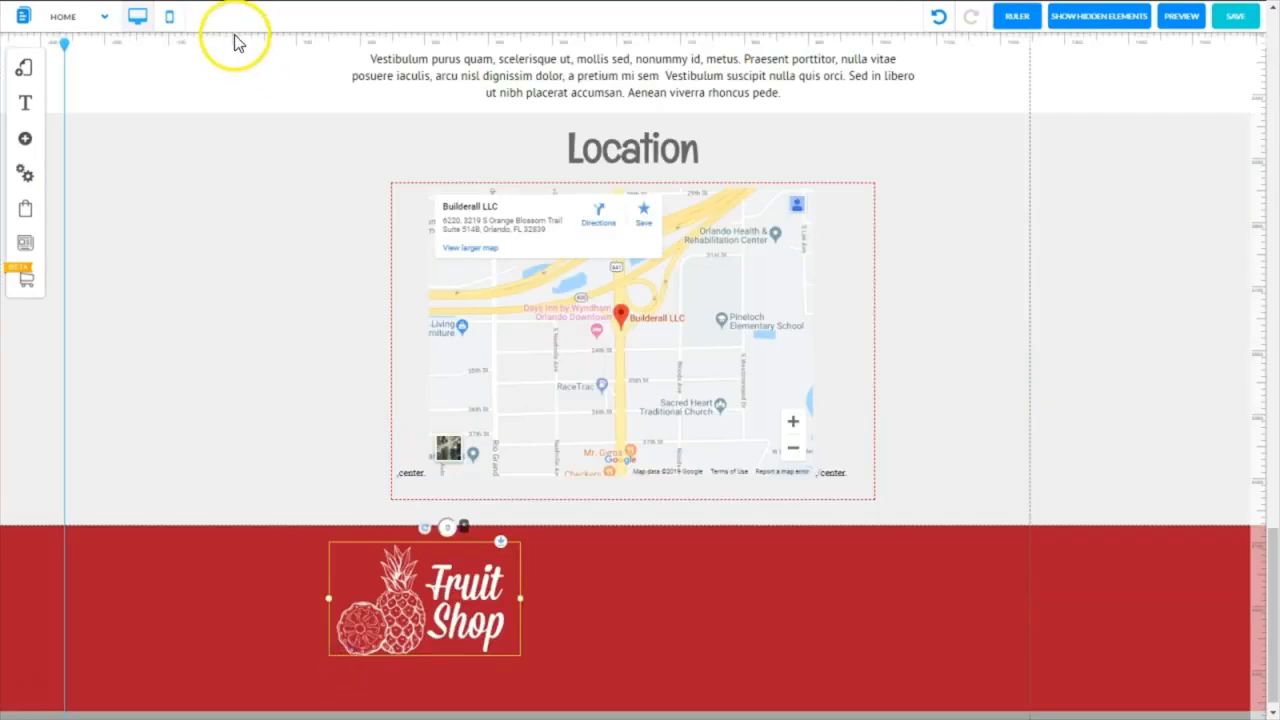
Step: Align the footer logo to a vertical ruler guide at the content's left edge and shrink the logo slightly
{"action": "left_click", "coordinate": [235, 42]}
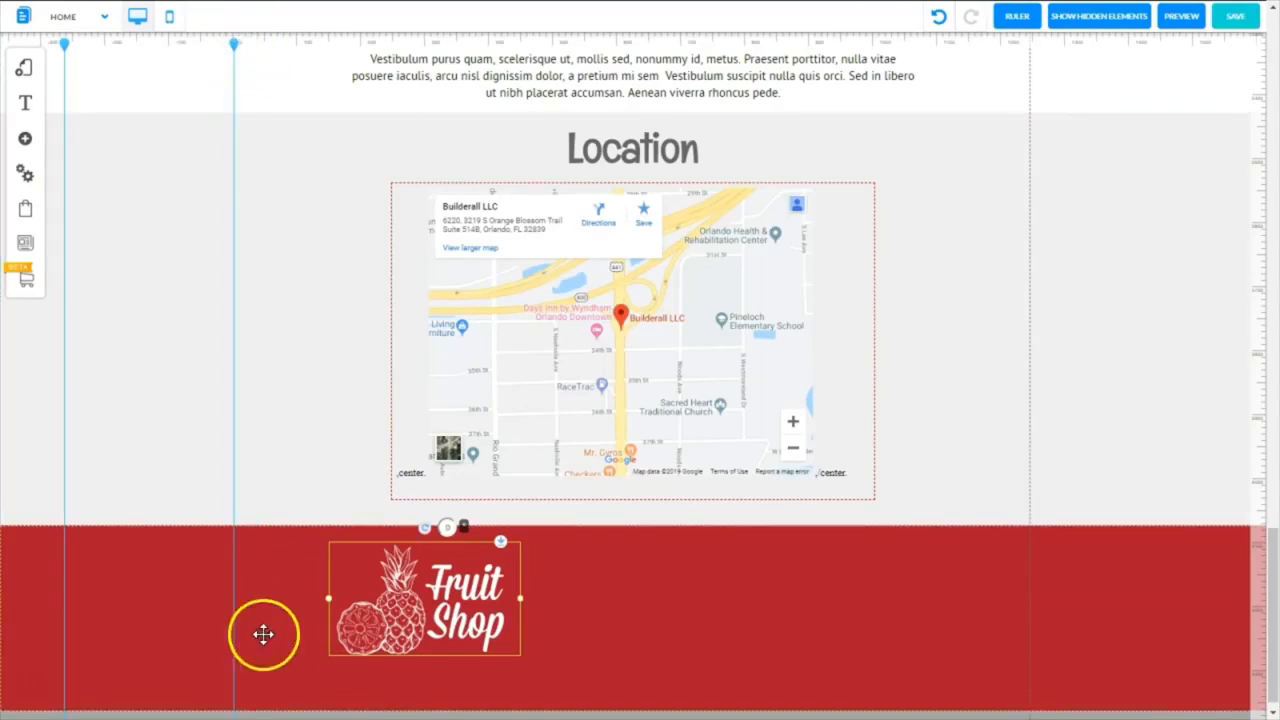
{"action": "left_click_drag", "start_coordinate": [236, 52], "coordinate": [234, 53]}
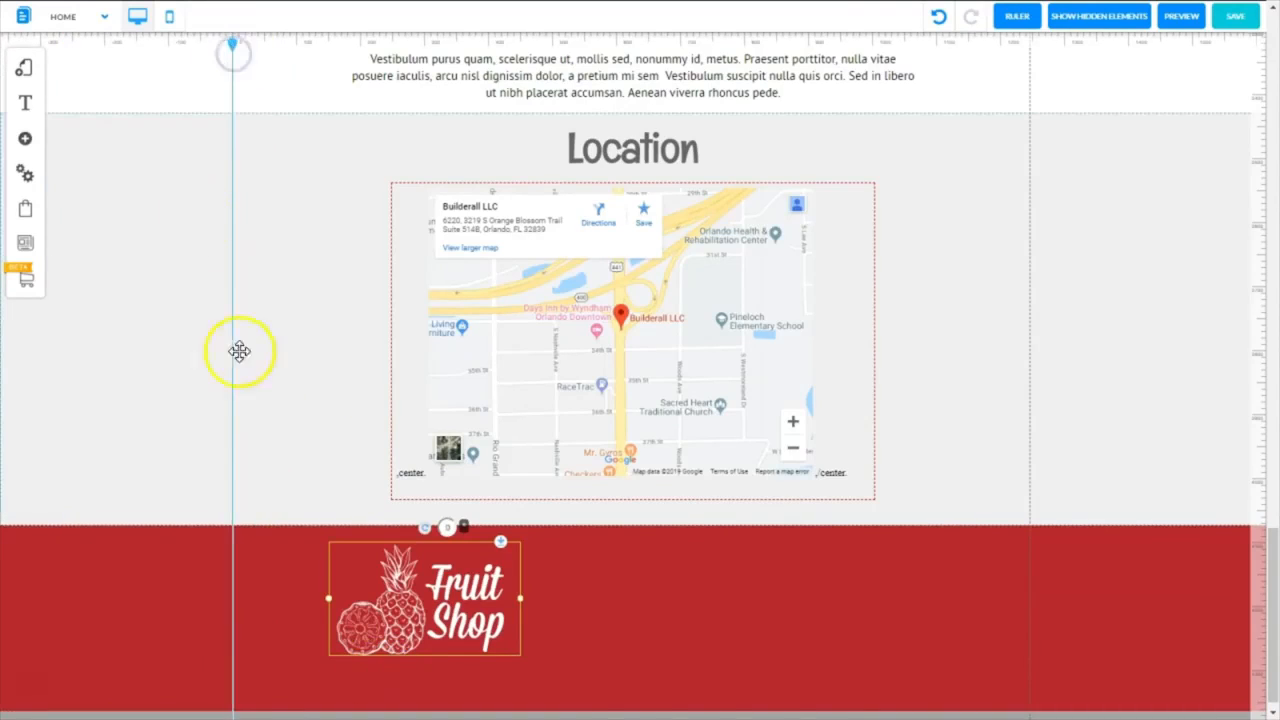
{"action": "left_click_drag", "start_coordinate": [448, 607], "coordinate": [361, 600]}
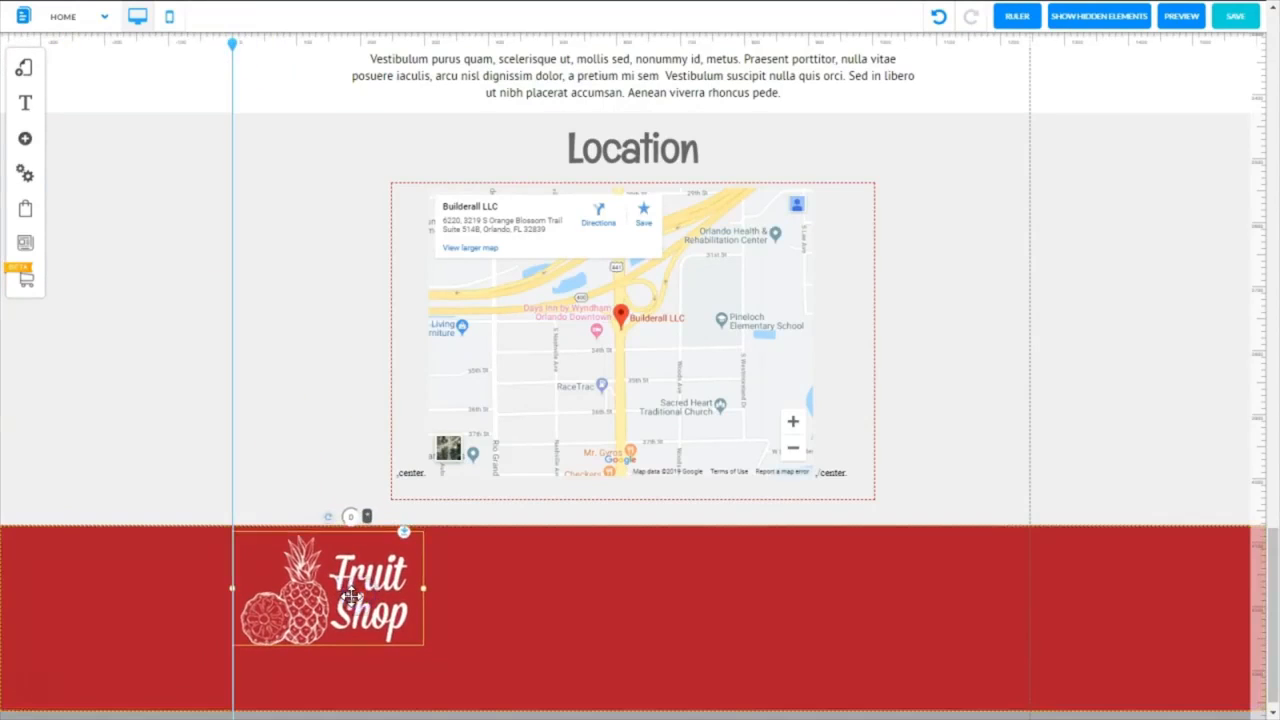
{"action": "left_click_drag", "start_coordinate": [425, 597], "coordinate": [398, 585]}
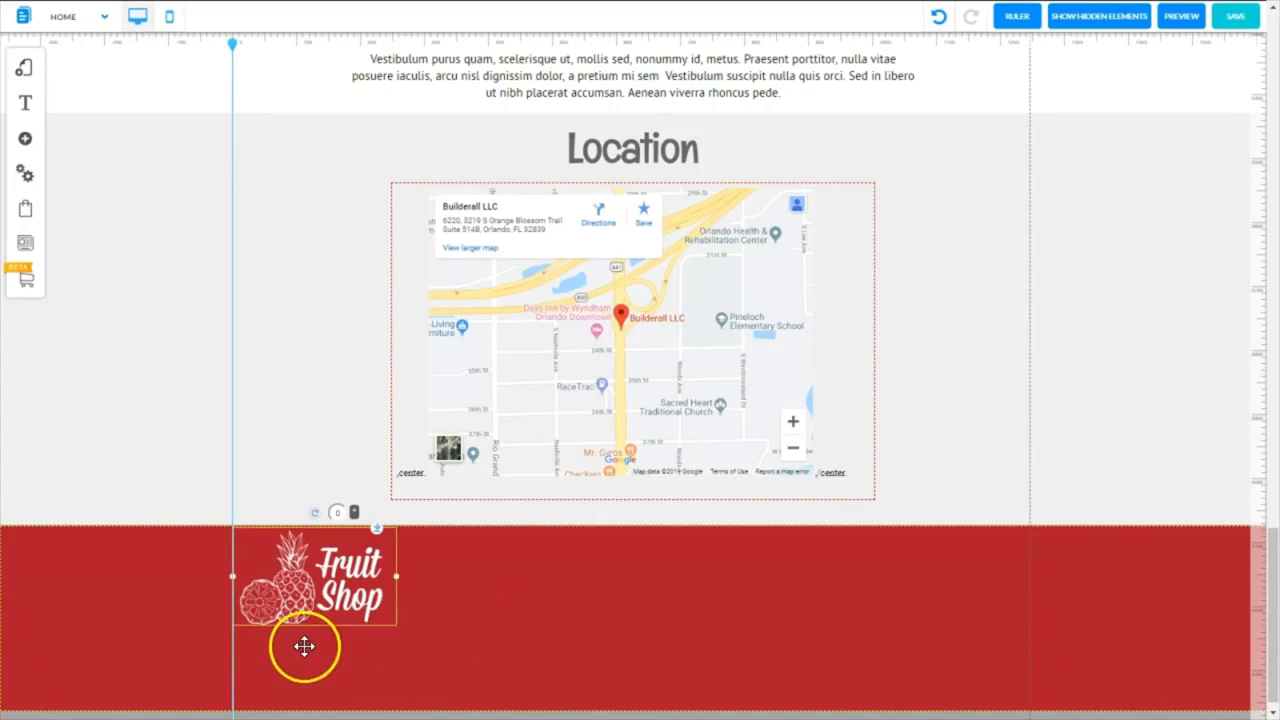
Step: Select the description paragraph below the logo in the reference footer and insert a medium-size paragraph text element on the page
{"action": "left_click_drag", "start_coordinate": [384, 659], "coordinate": [243, 703]}
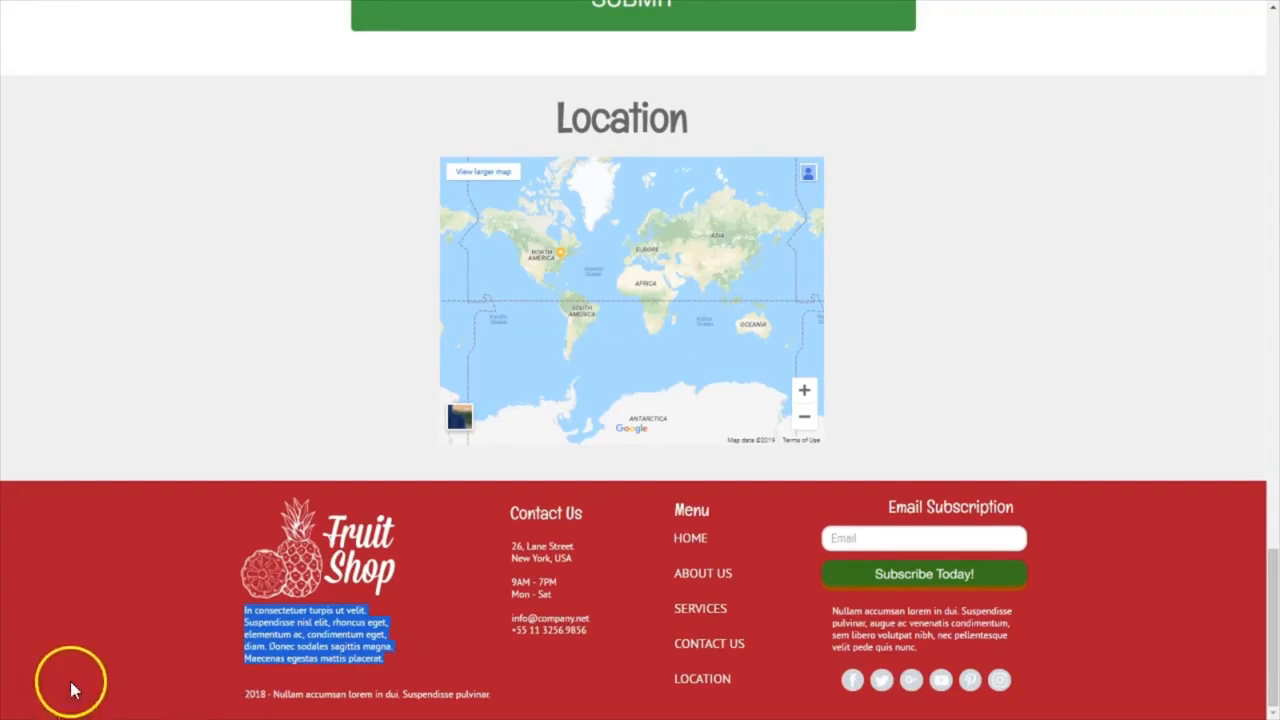
{"action": "left_click", "coordinate": [32, 689]}
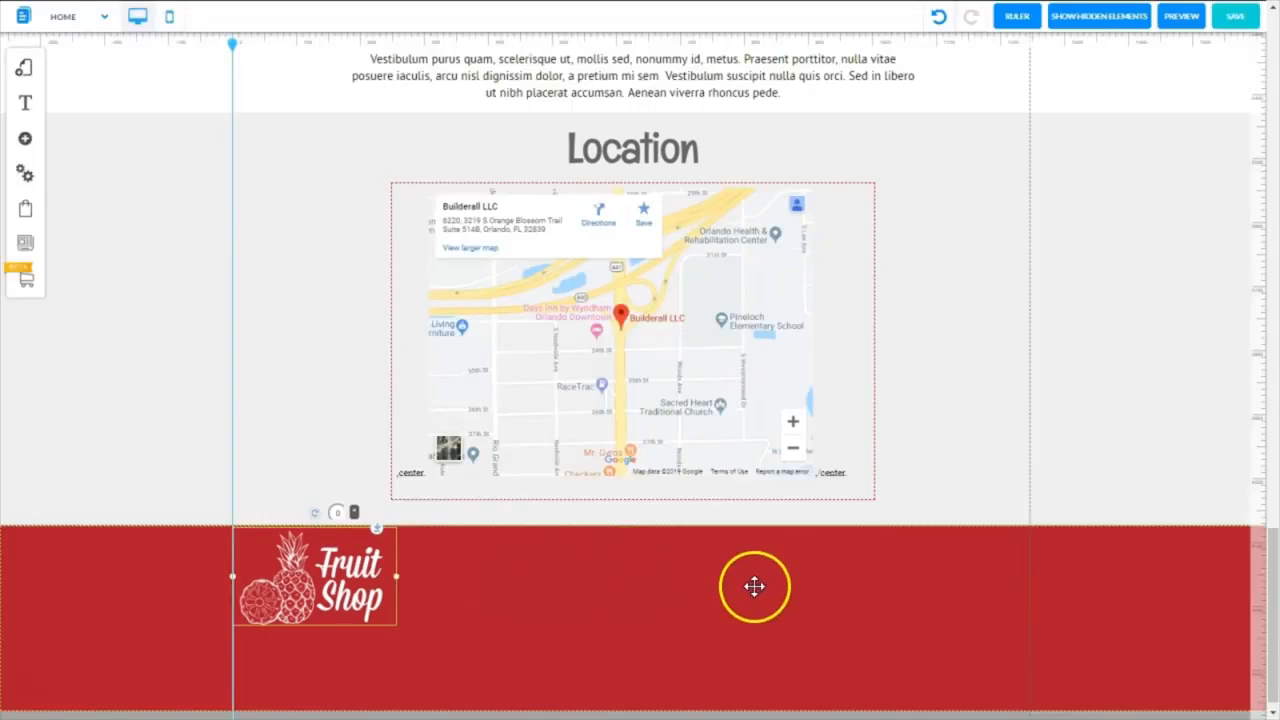
{"action": "left_click", "coordinate": [20, 140]}
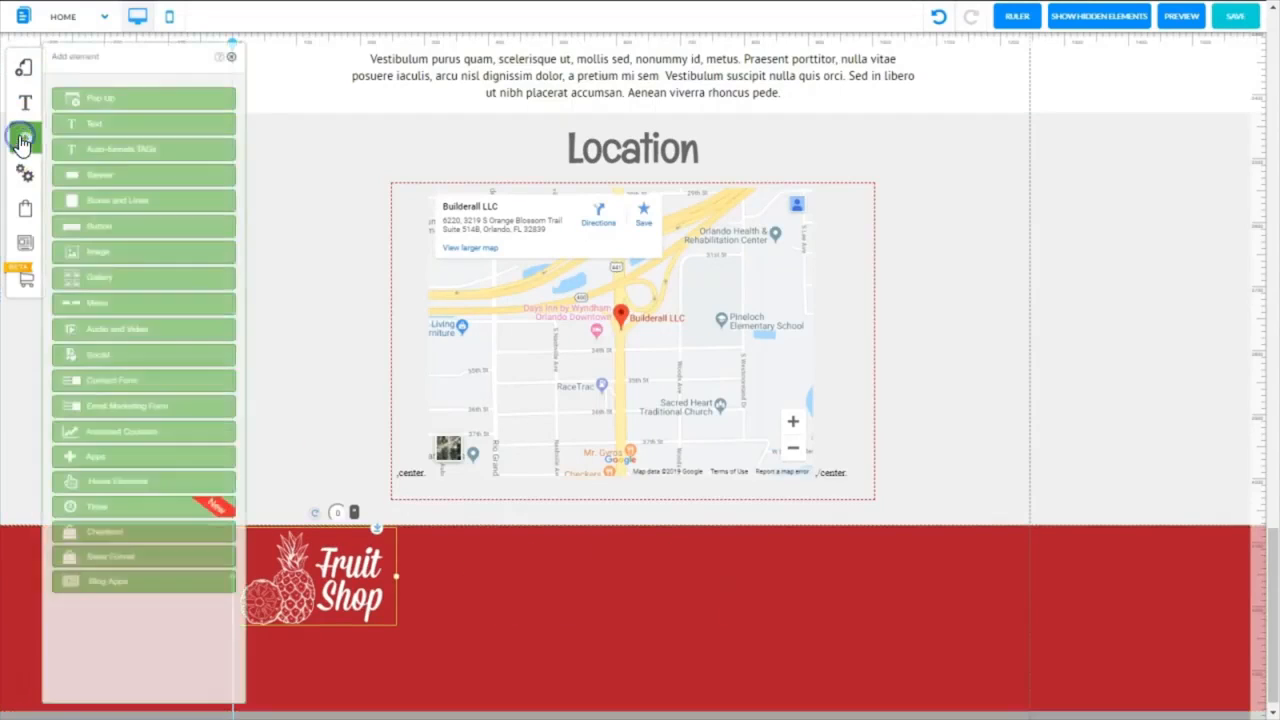
{"action": "left_click", "coordinate": [75, 132]}
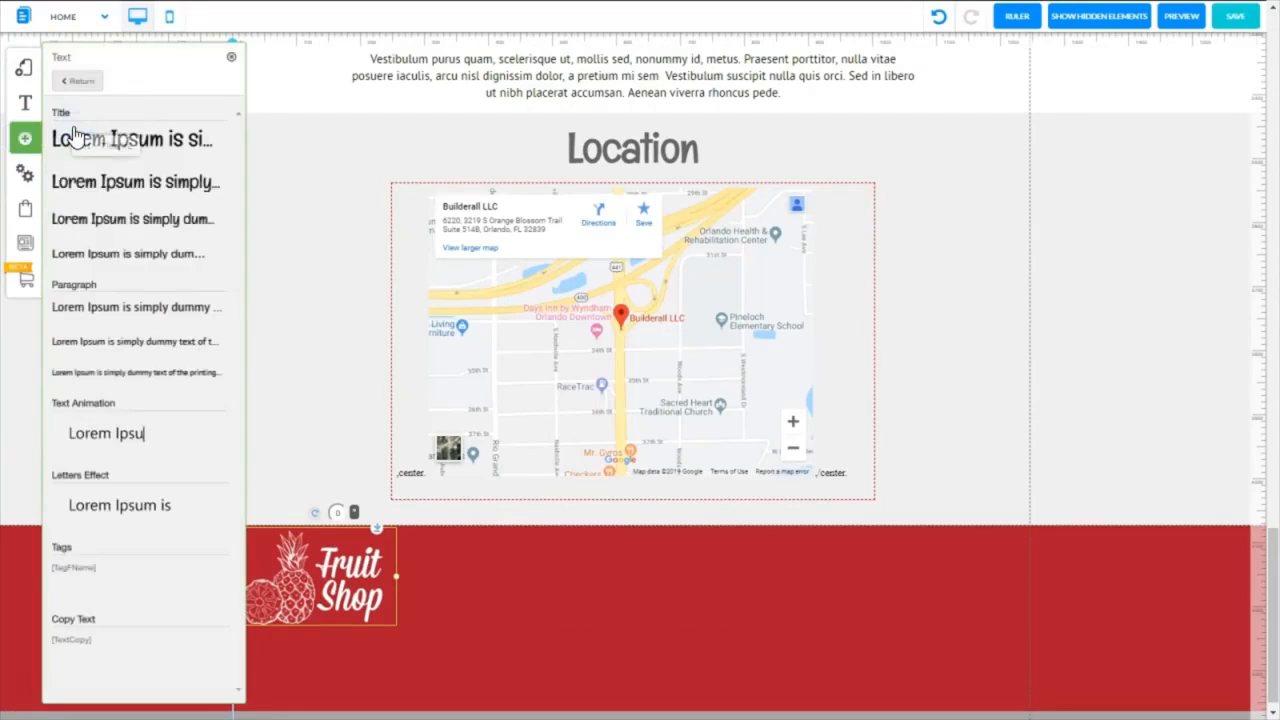
{"action": "left_click", "coordinate": [92, 345]}
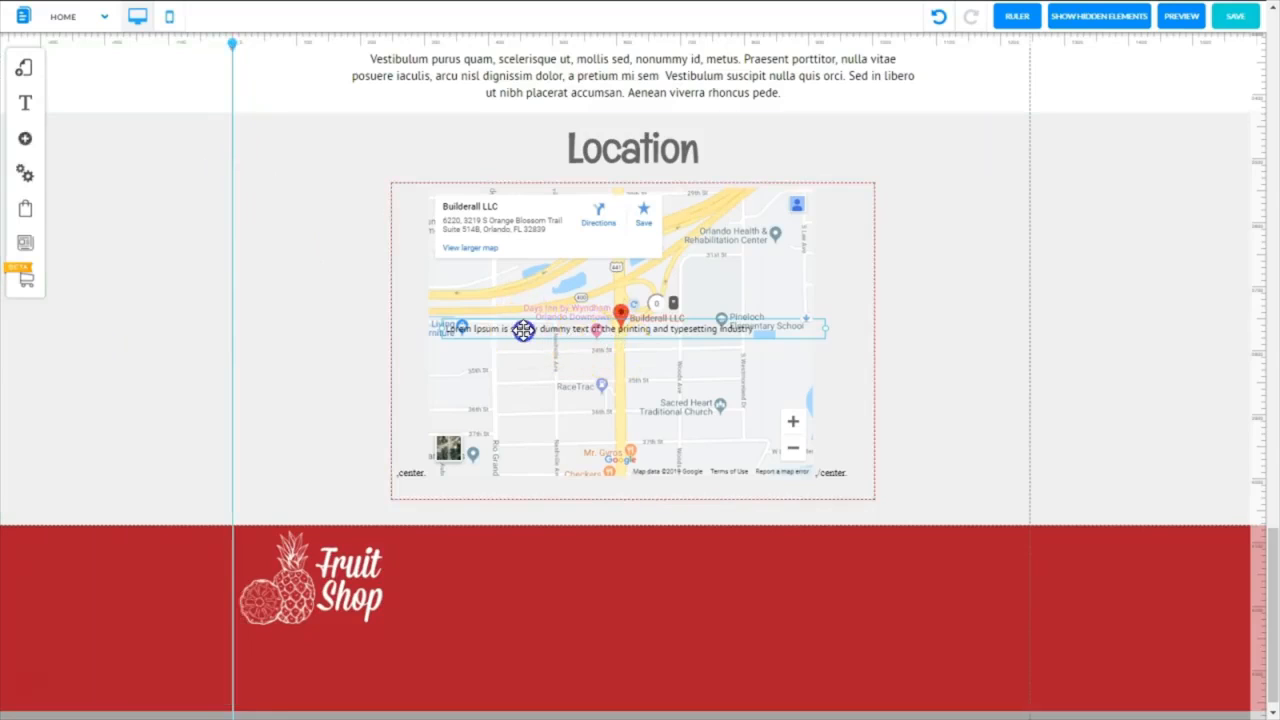
Step: Move the new paragraph element into the red footer and replace its placeholder text with the description copied from the reference footer
{"action": "left_click_drag", "start_coordinate": [523, 330], "coordinate": [523, 486]}
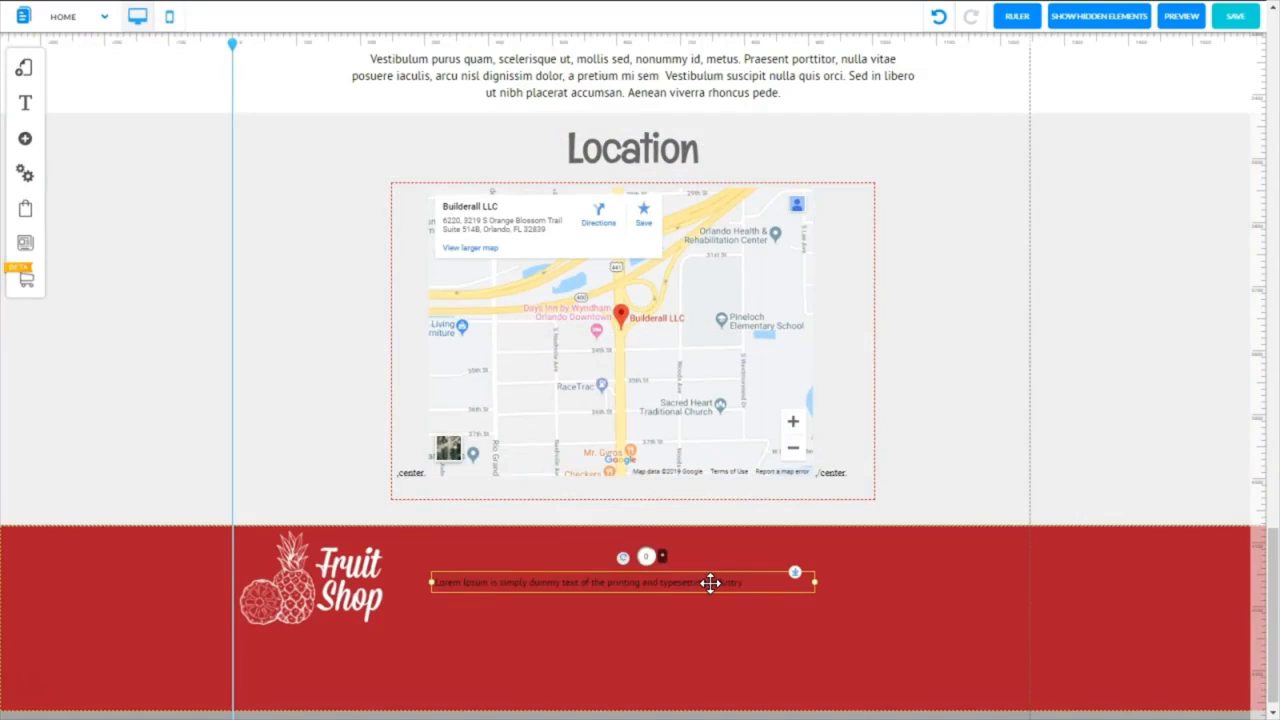
{"action": "double_click", "coordinate": [710, 582]}
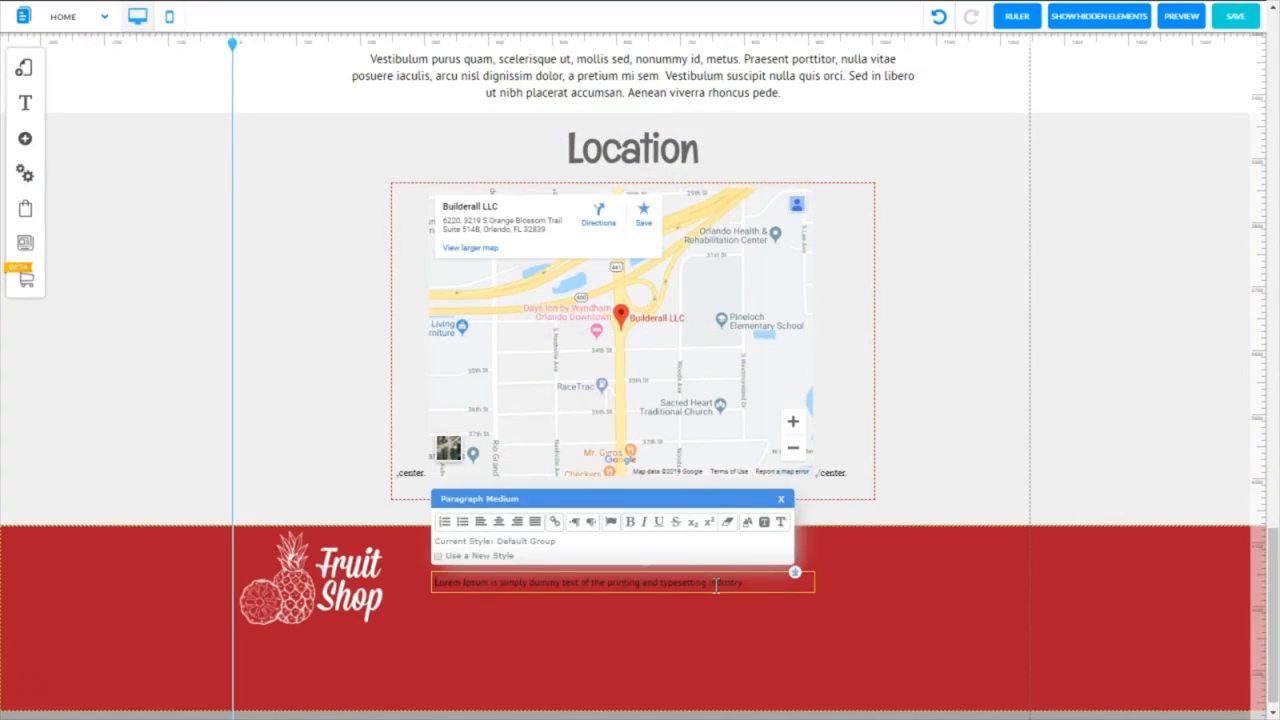
{"action": "left_click_drag", "start_coordinate": [743, 583], "coordinate": [435, 660]}
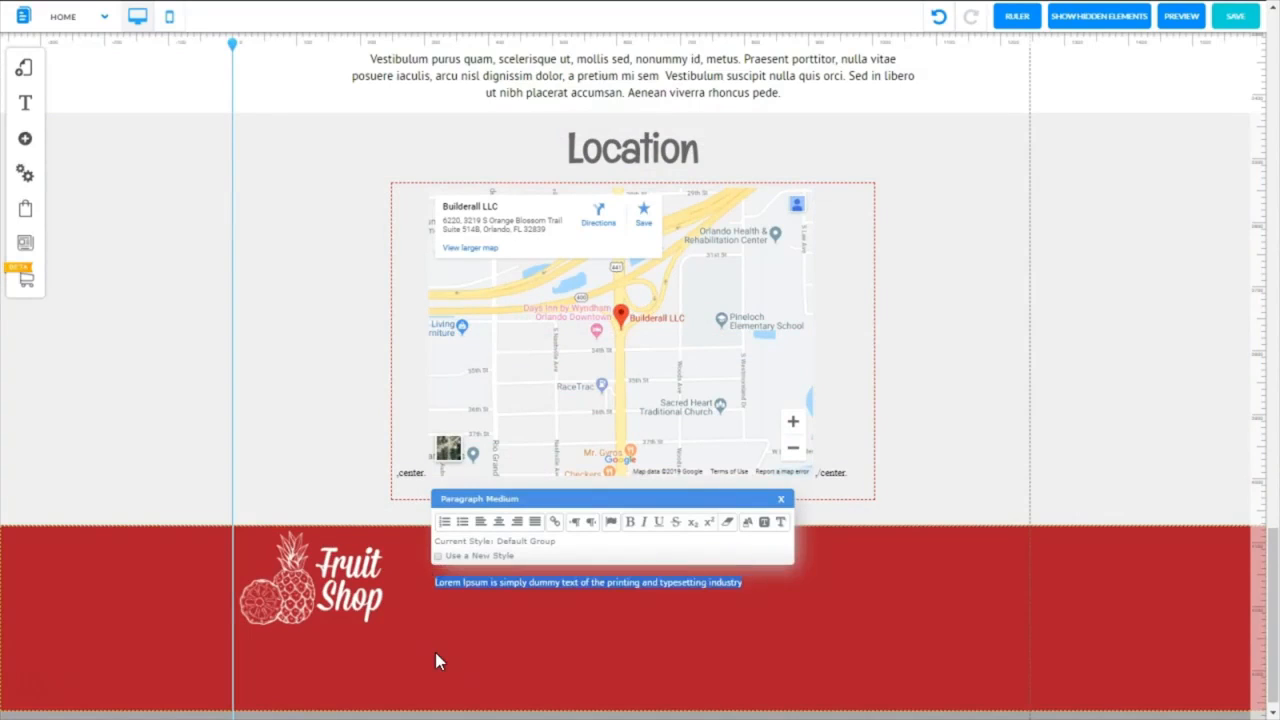
{"action": "key", "text": "ctrl+v"}
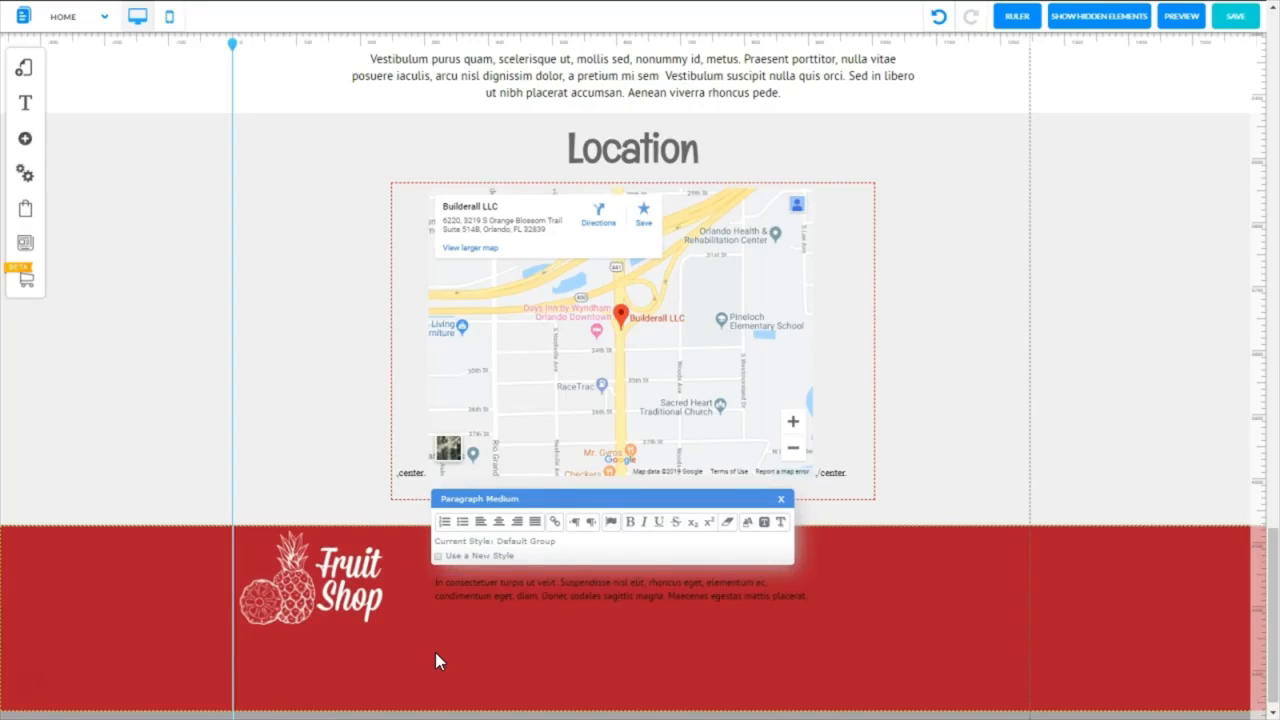
Step: Color the footer description text white and place it as a narrow block directly below the Fruit Shop logo
{"action": "left_click", "coordinate": [811, 593]}
{"action": "left_click_drag", "start_coordinate": [811, 593], "coordinate": [390, 588]}
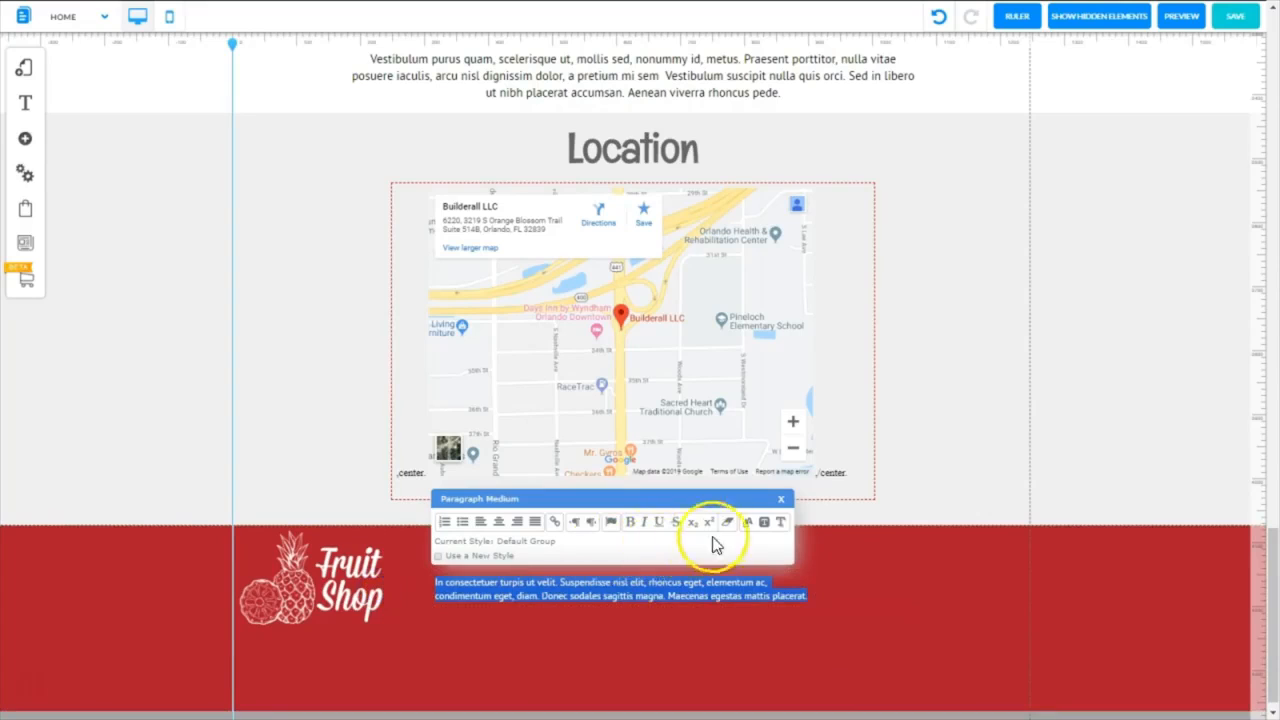
{"action": "left_click", "coordinate": [748, 523]}
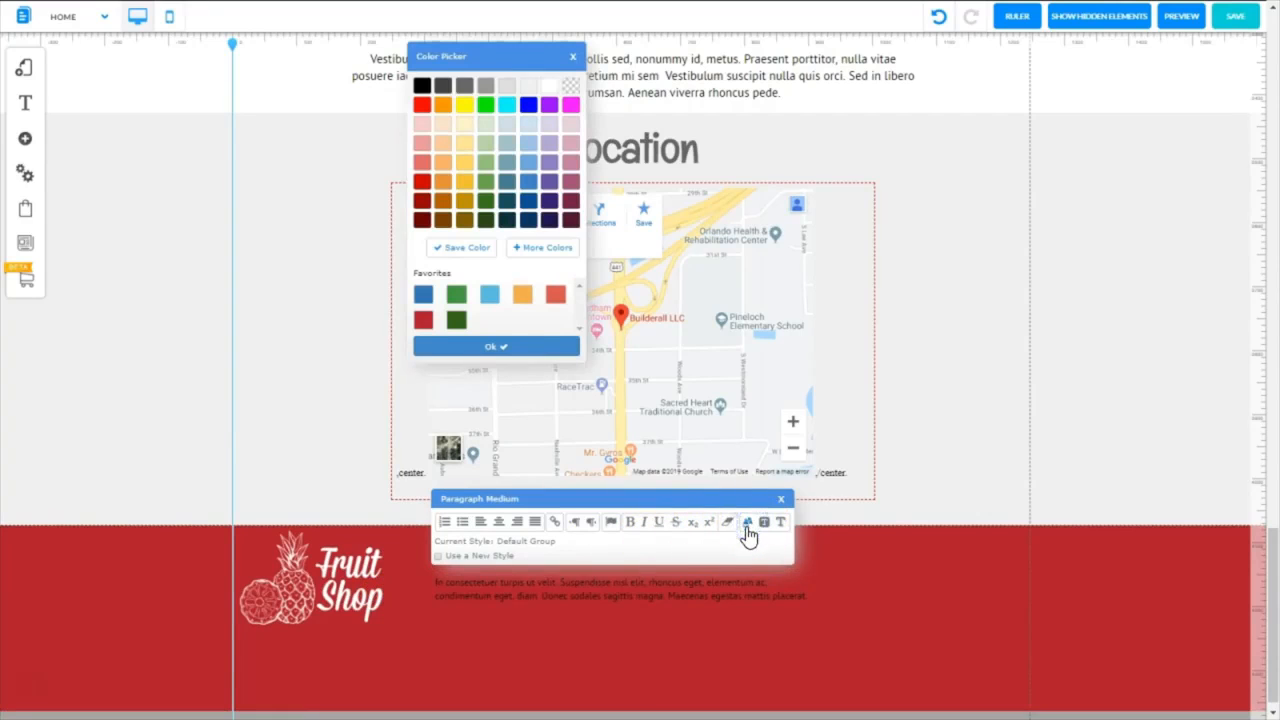
{"action": "left_click", "coordinate": [550, 85]}
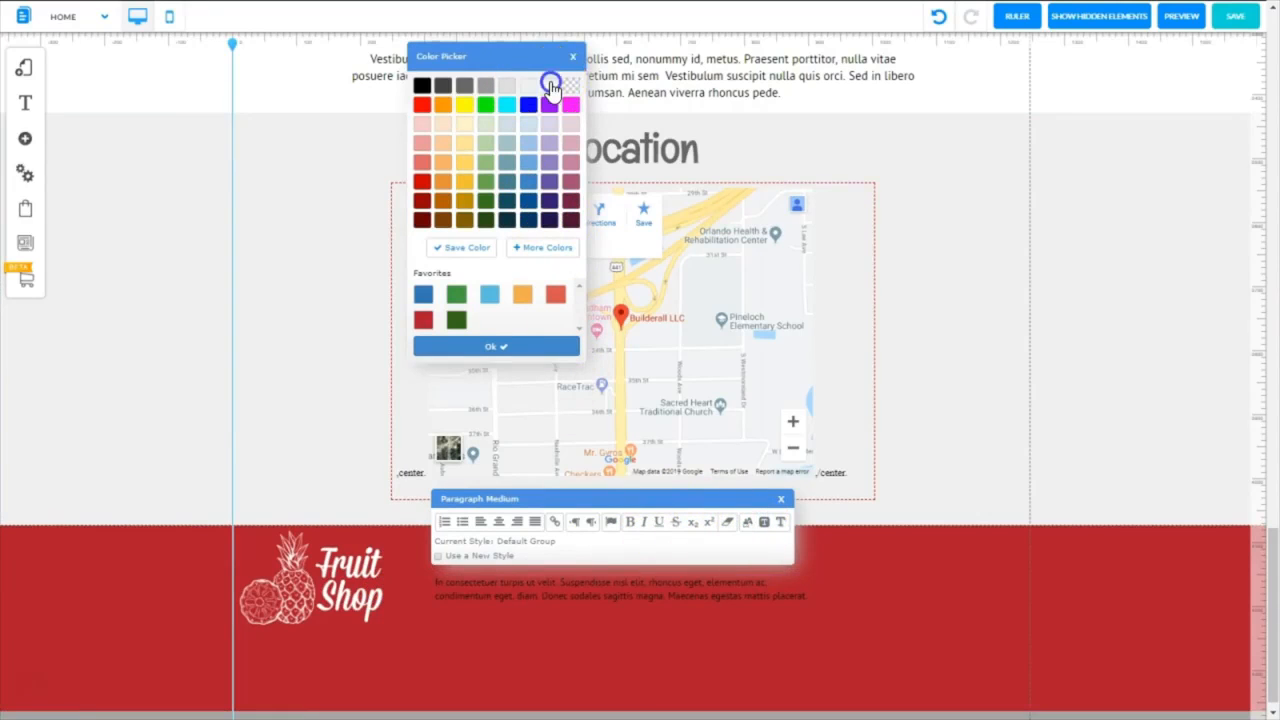
{"action": "left_click", "coordinate": [790, 568]}
{"action": "left_click_drag", "start_coordinate": [802, 597], "coordinate": [325, 657]}
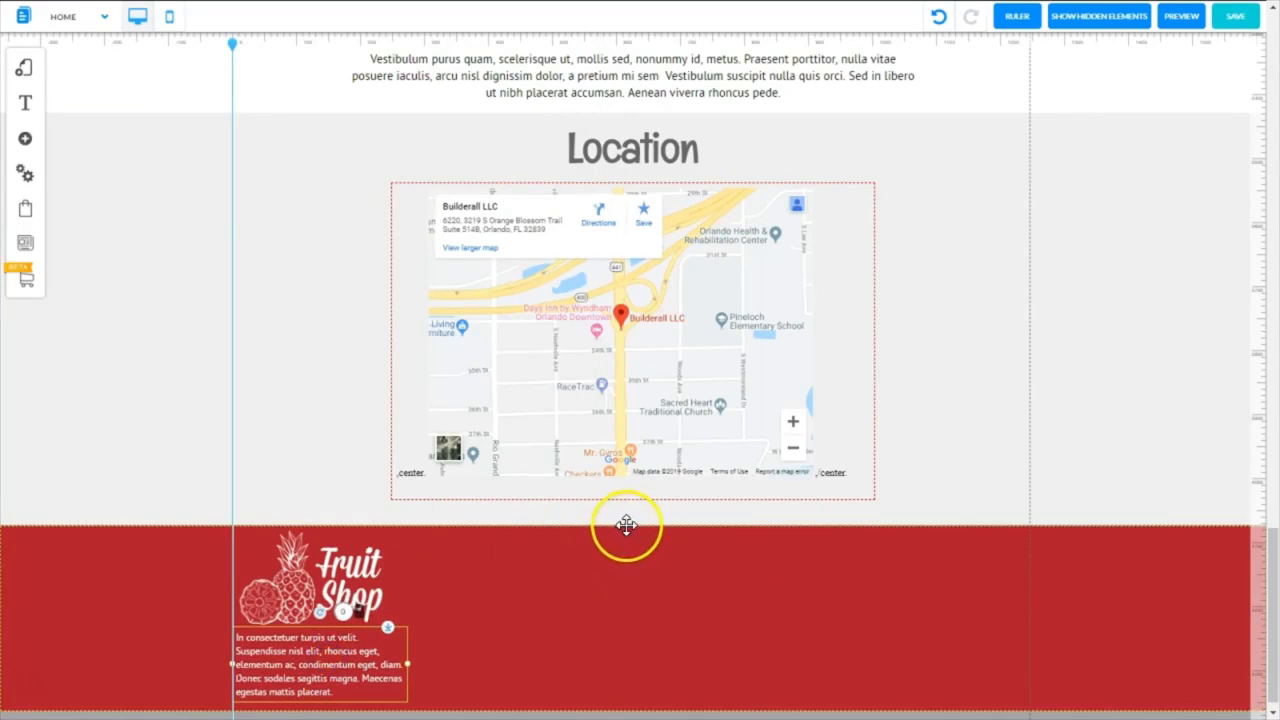
Step: Extend the red footer's lower edge slightly and fine-tune the placement of the logo and the description within it
{"action": "left_click", "coordinate": [646, 556]}
{"action": "left_click_drag", "start_coordinate": [631, 705], "coordinate": [624, 716]}
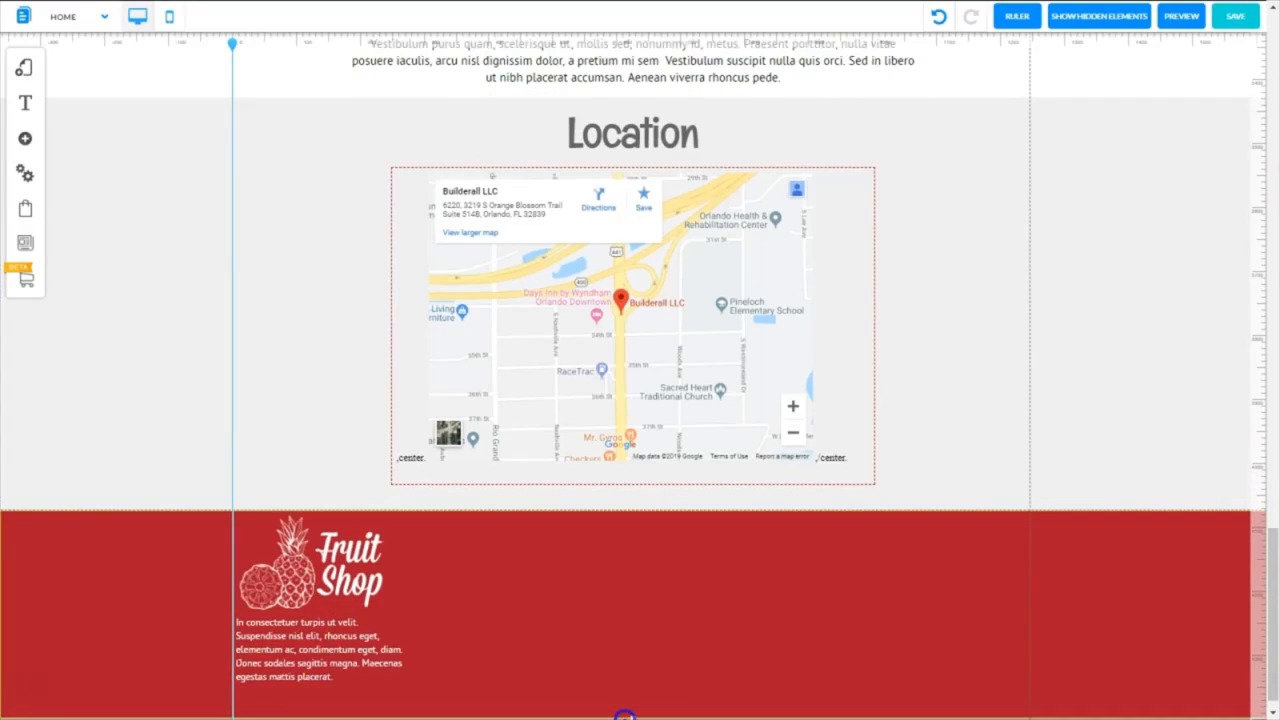
{"action": "left_click", "coordinate": [338, 562]}
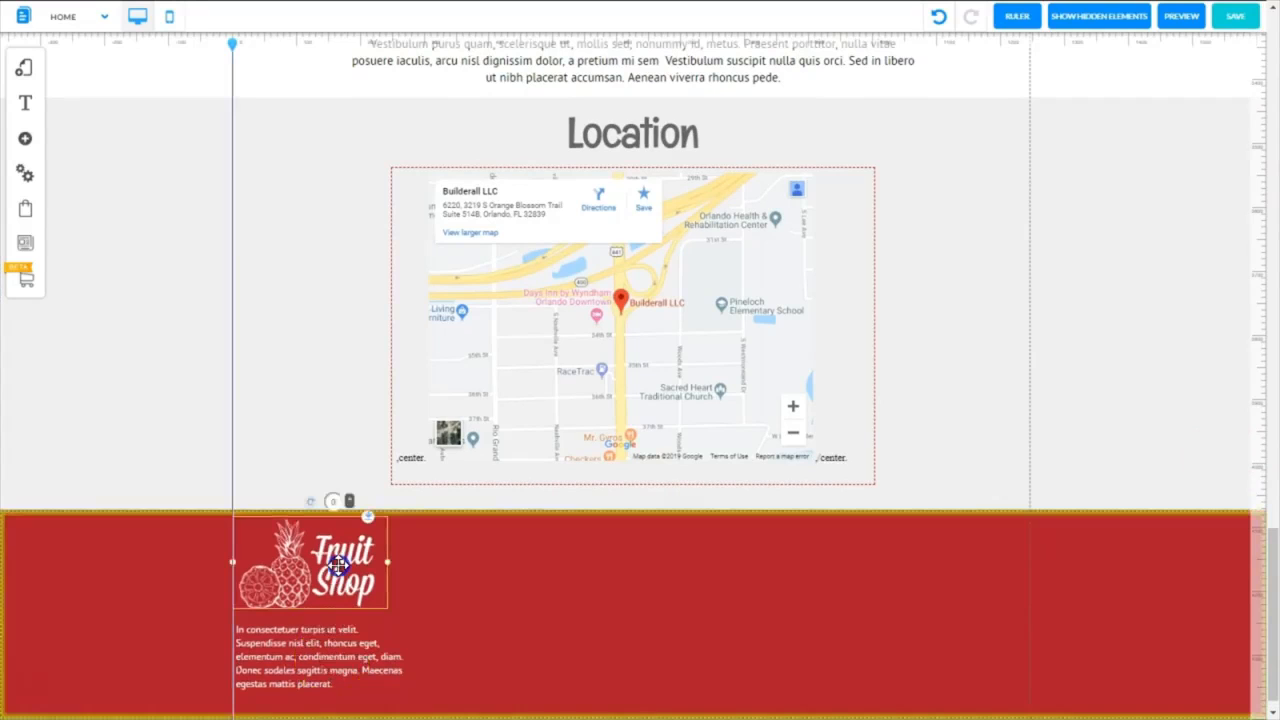
{"action": "left_click_drag", "start_coordinate": [338, 565], "coordinate": [338, 562]}
{"action": "left_click_drag", "start_coordinate": [338, 562], "coordinate": [339, 561]}
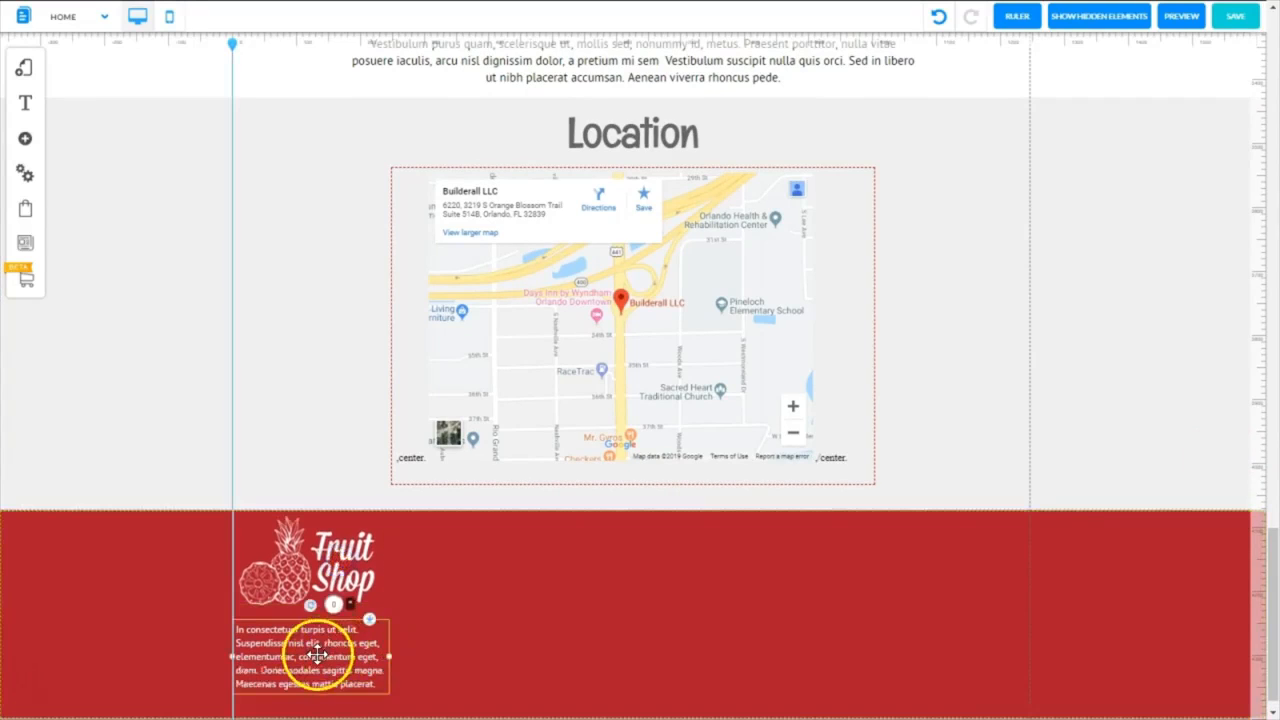
{"action": "left_click_drag", "start_coordinate": [319, 656], "coordinate": [318, 651]}
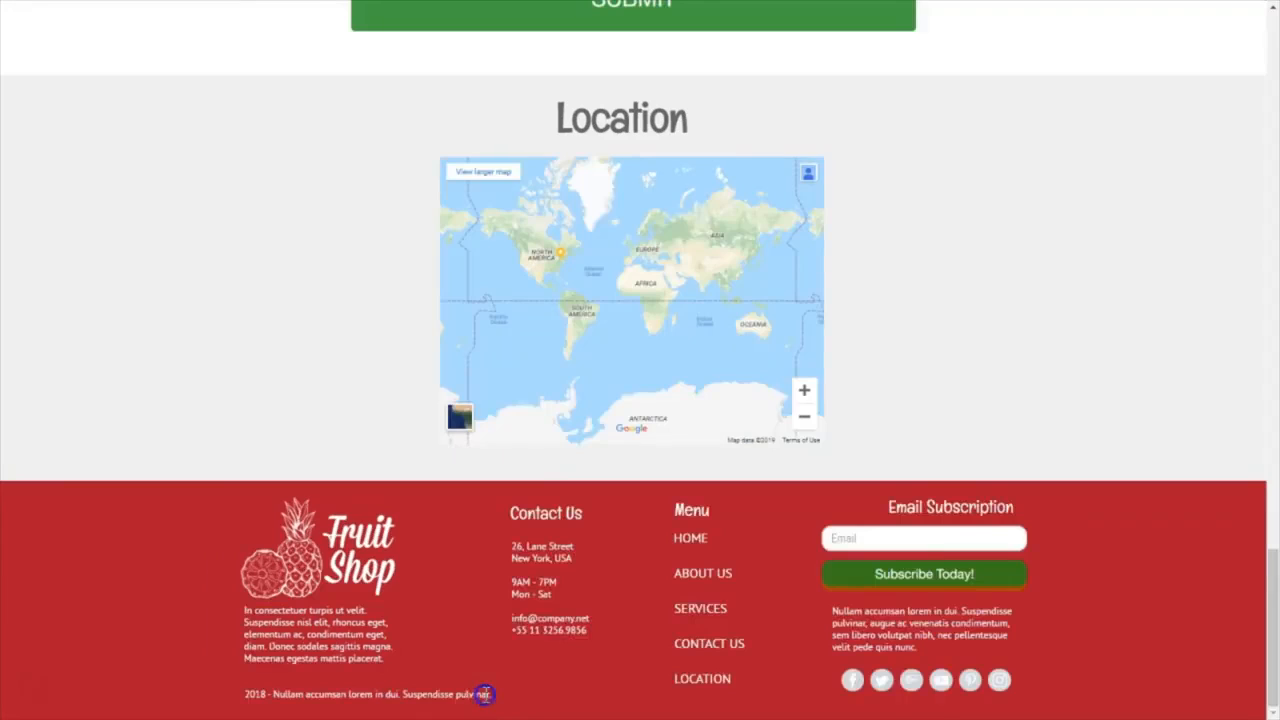
Step: Copy the "2018 - Nullam accumsan" line from the reference footer and place a duplicate of the description beside the logo
{"action": "left_click_drag", "start_coordinate": [484, 694], "coordinate": [392, 694]}
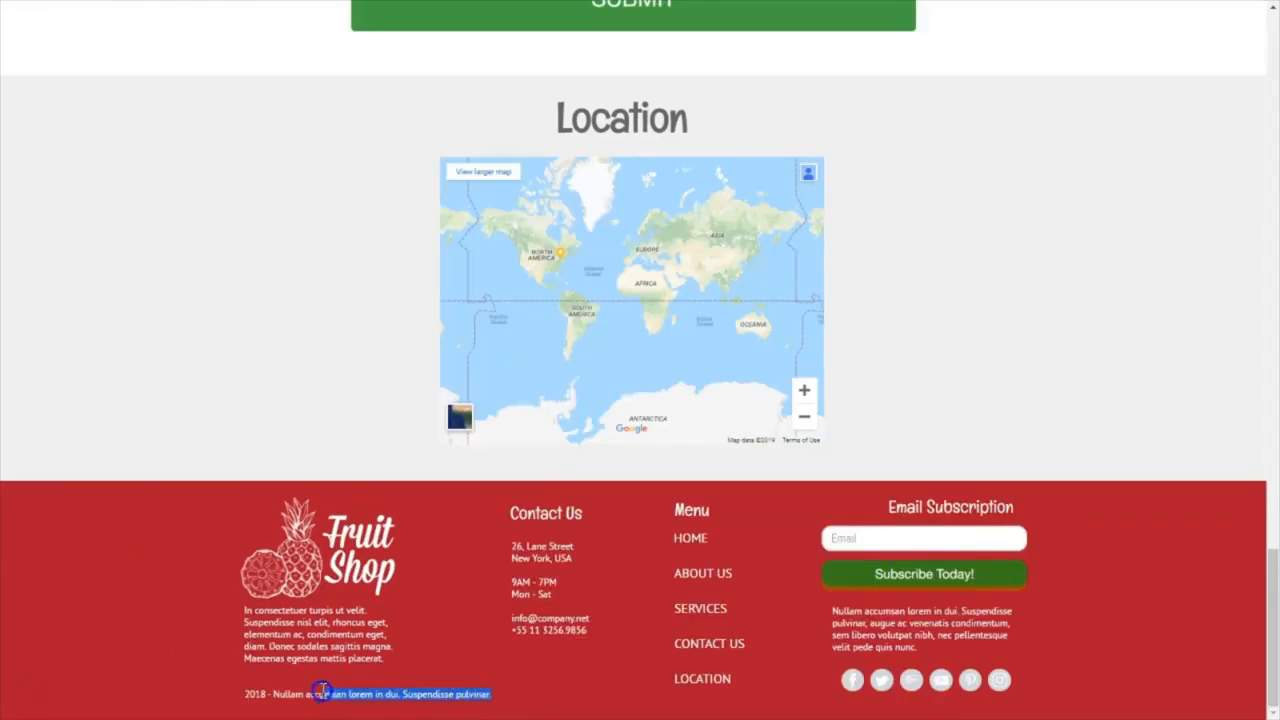
{"action": "mouse_move", "coordinate": [280, 697]}
{"action": "left_mouse_down"}
{"action": "mouse_move", "coordinate": [237, 702]}
{"action": "mouse_move", "coordinate": [258, 694]}
{"action": "left_mouse_up"}
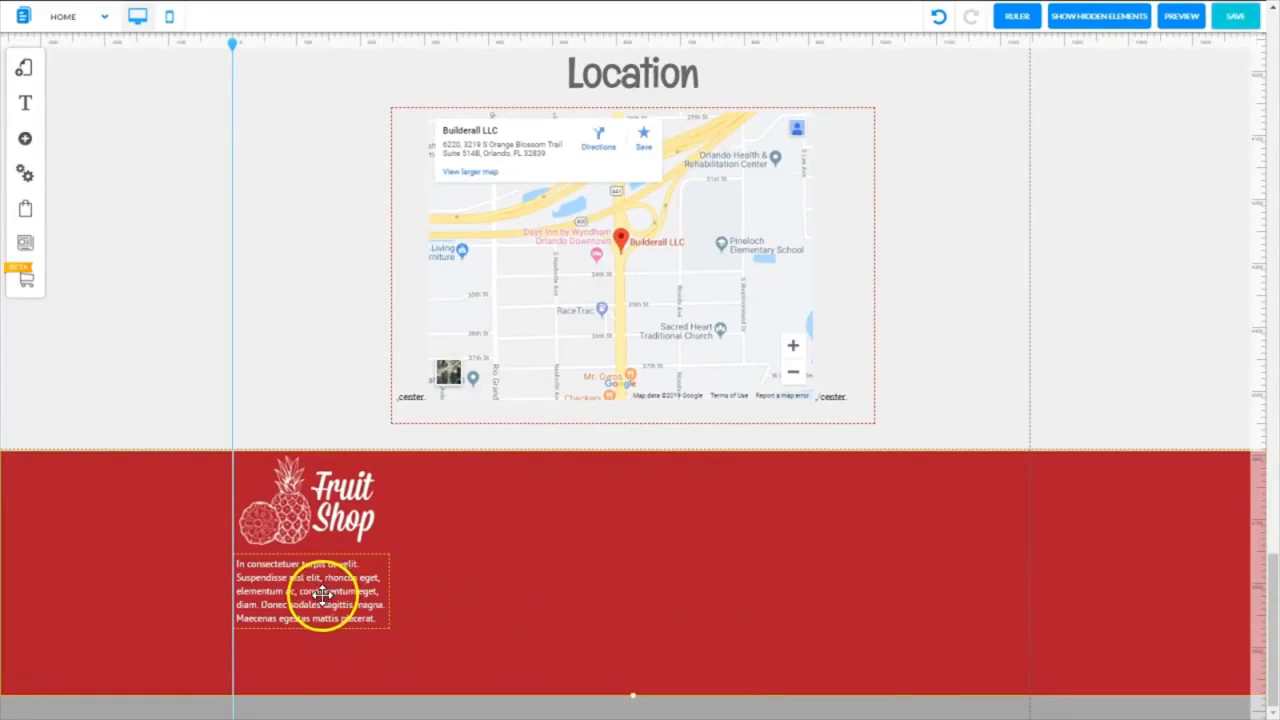
{"action": "left_click", "coordinate": [333, 600]}
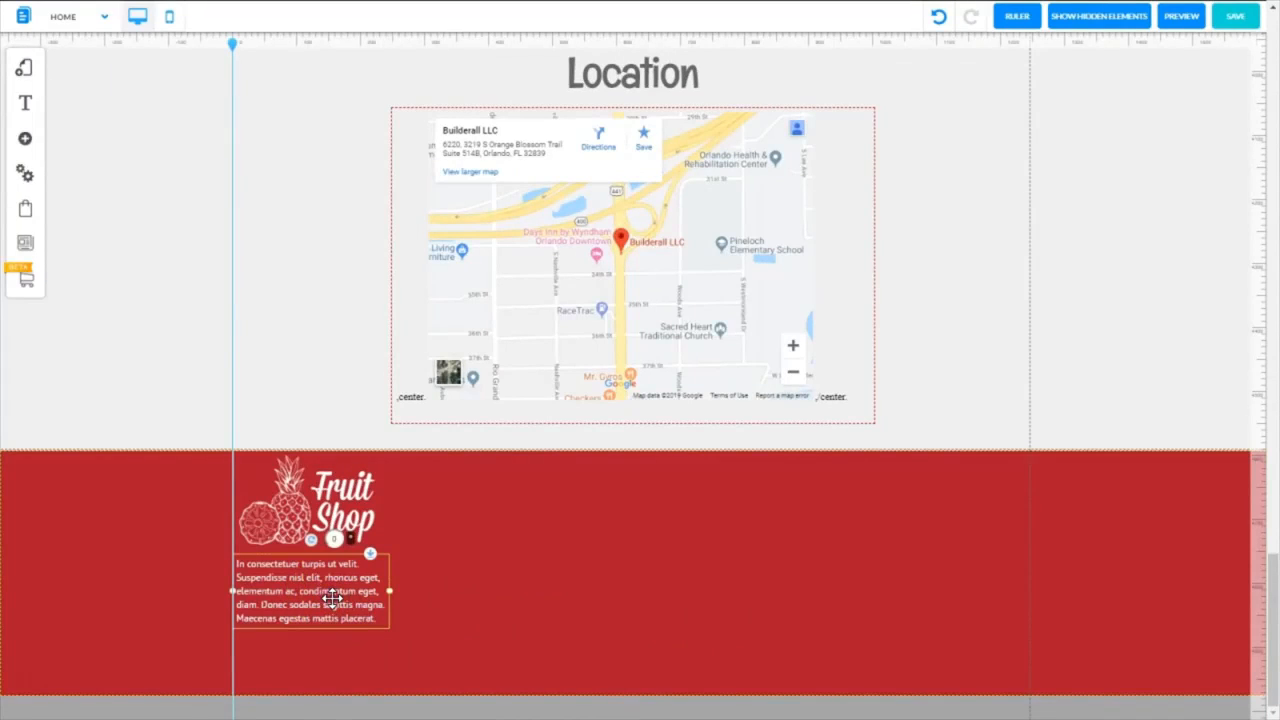
{"action": "left_click", "coordinate": [331, 595]}
{"action": "key", "text": "ctrl+v"}
{"action": "left_click_drag", "start_coordinate": [331, 600], "coordinate": [566, 541]}
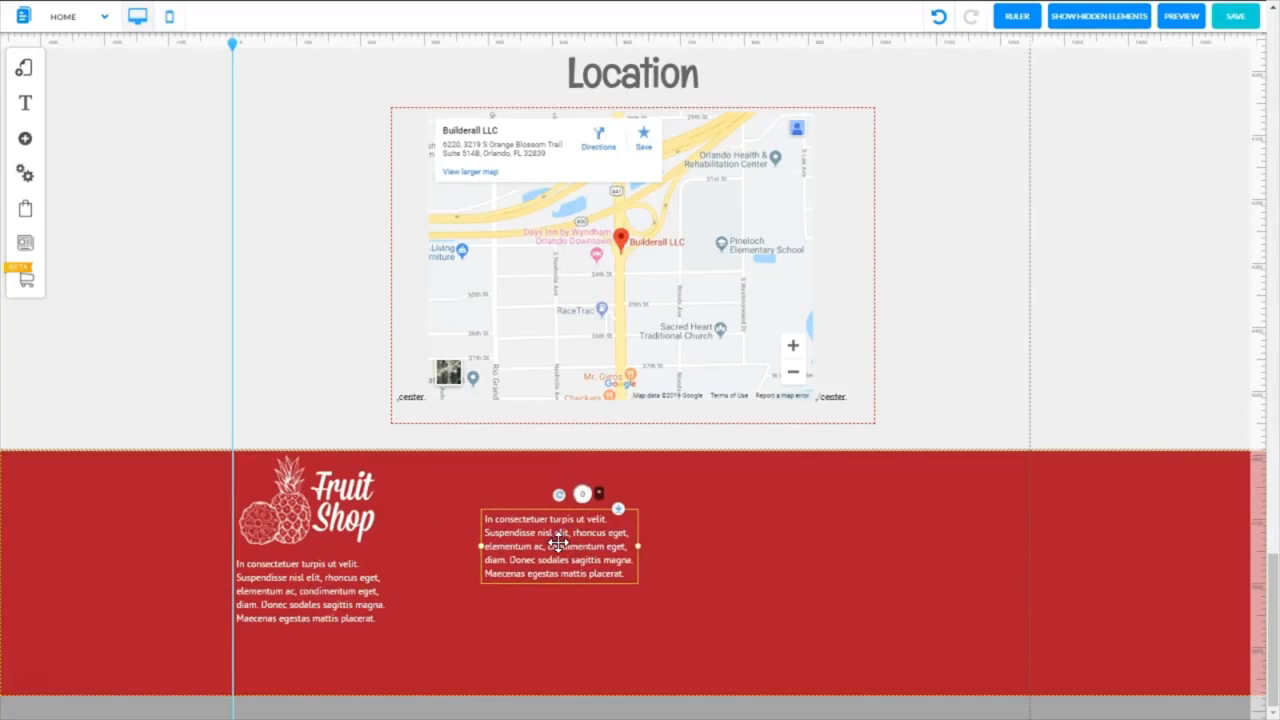
Step: Replace the duplicate's text with "2018 - Nullam accumsan lorem in dui. Suspendisse pulvinar." and color it white
{"action": "double_click", "coordinate": [558, 542]}
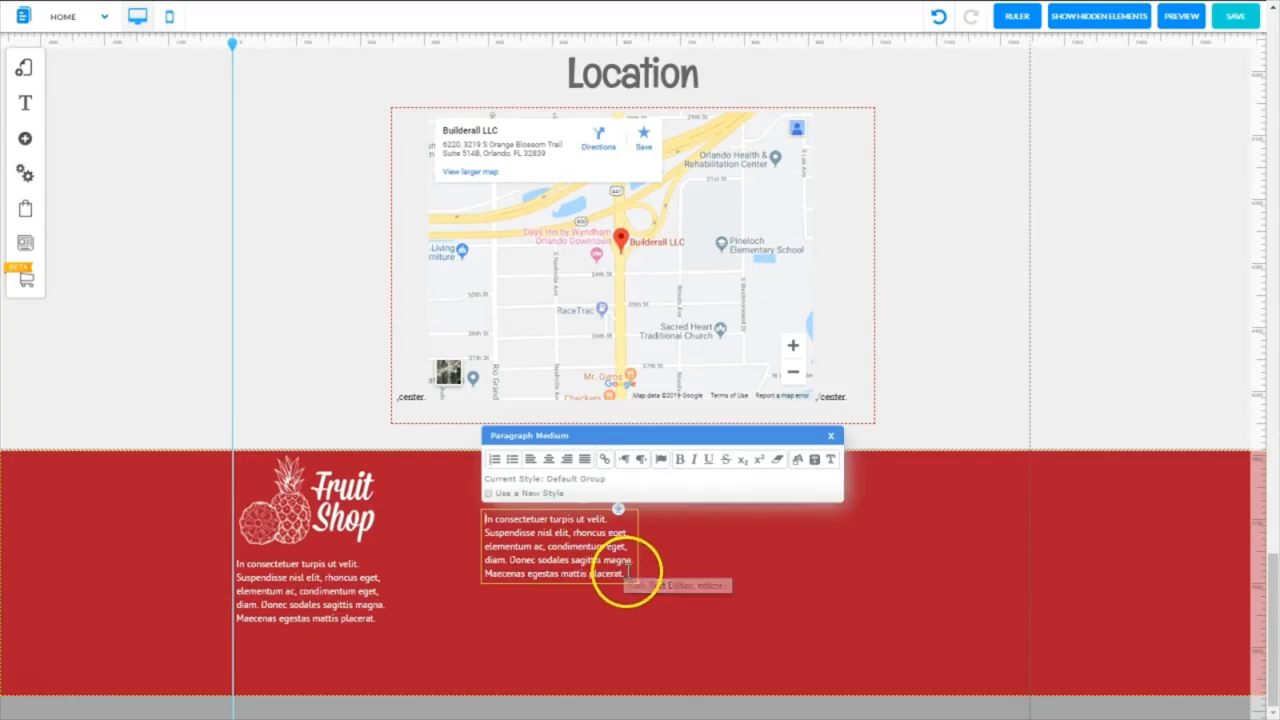
{"action": "key", "text": "ctrl+a"}
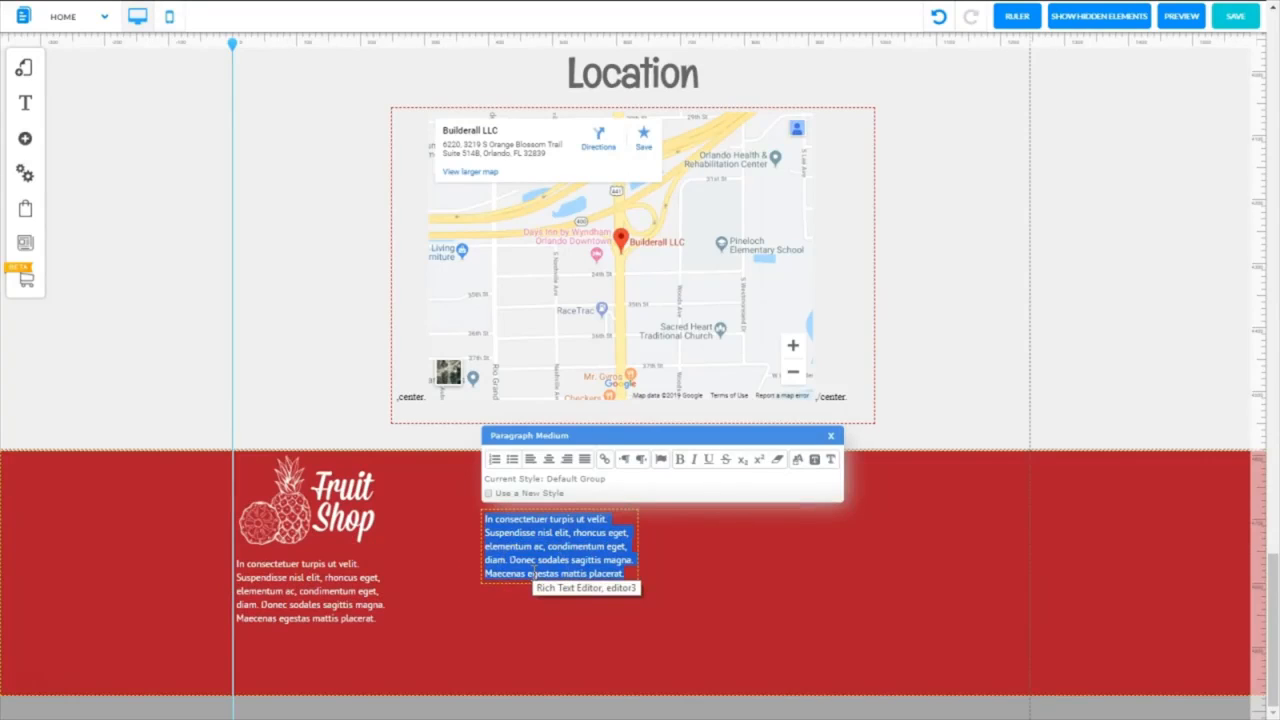
{"action": "type", "text": "2018 - Nullam accumsan lorem in dui. Suspendisse pulvinar"}
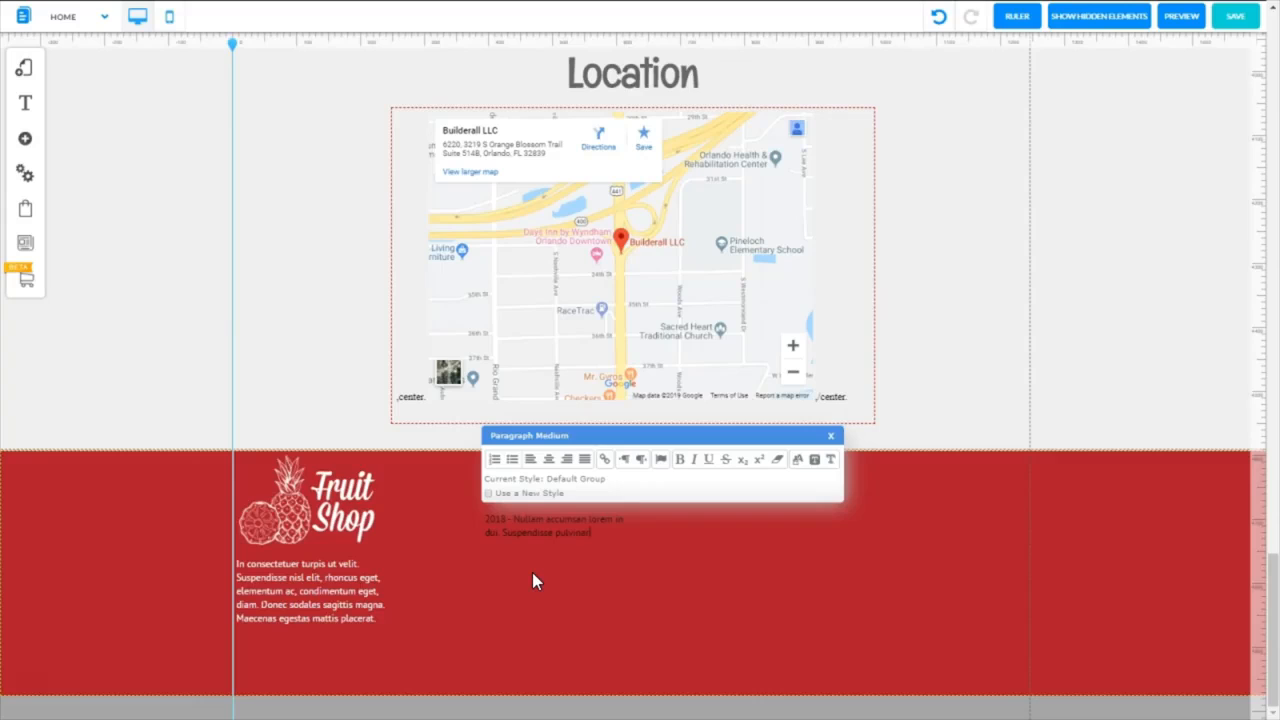
{"action": "left_click_drag", "start_coordinate": [597, 521], "coordinate": [500, 519]}
{"action": "left_click", "coordinate": [598, 532]}
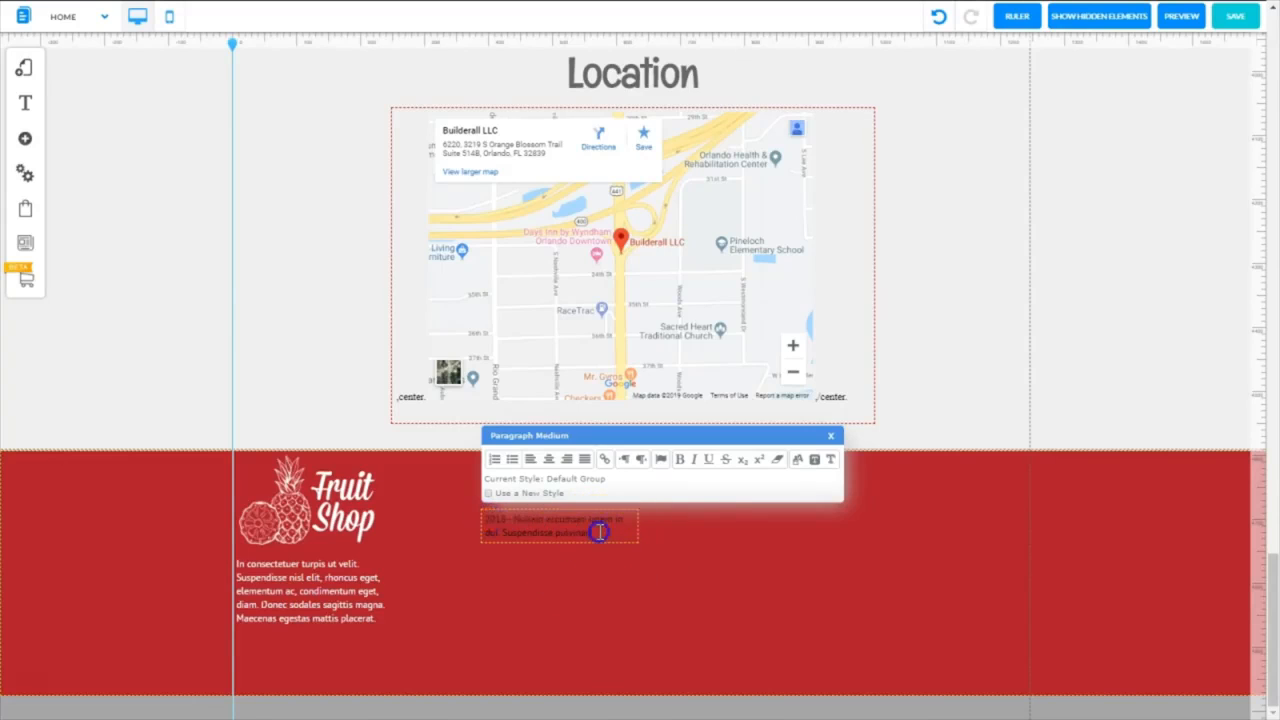
{"action": "left_click", "coordinate": [550, 91]}
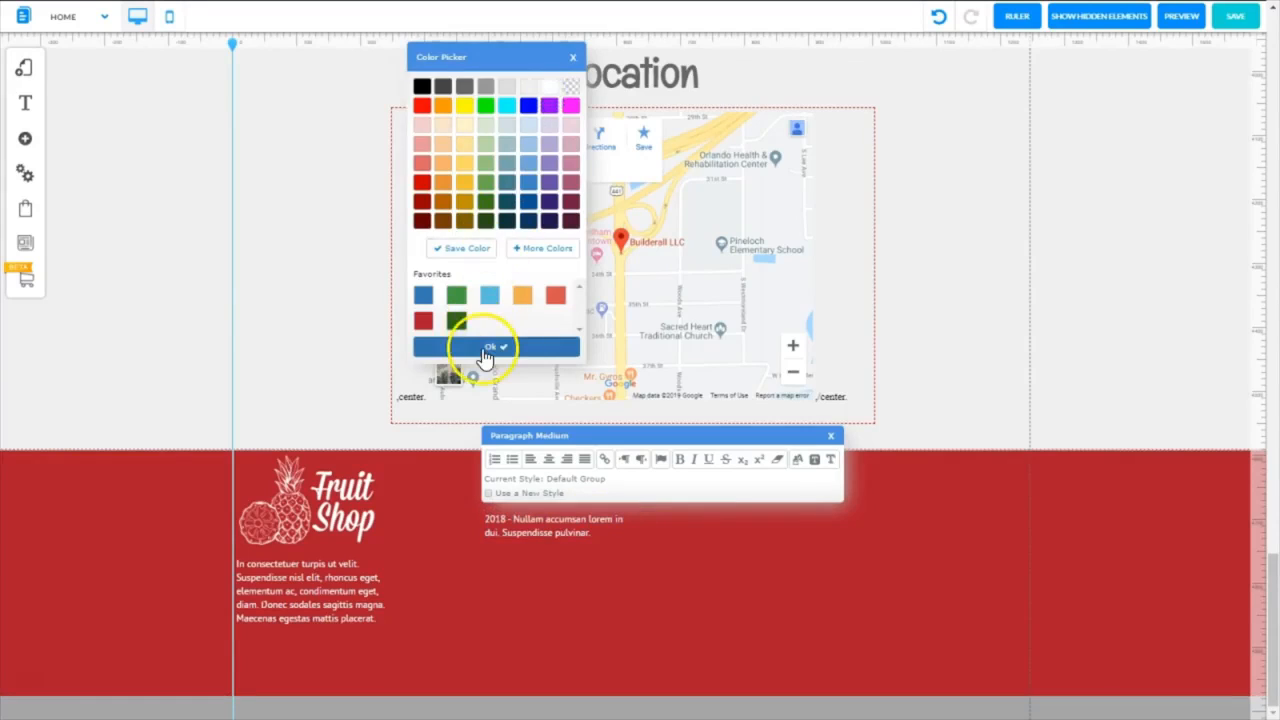
{"action": "left_click", "coordinate": [483, 350]}
{"action": "left_click", "coordinate": [702, 550]}
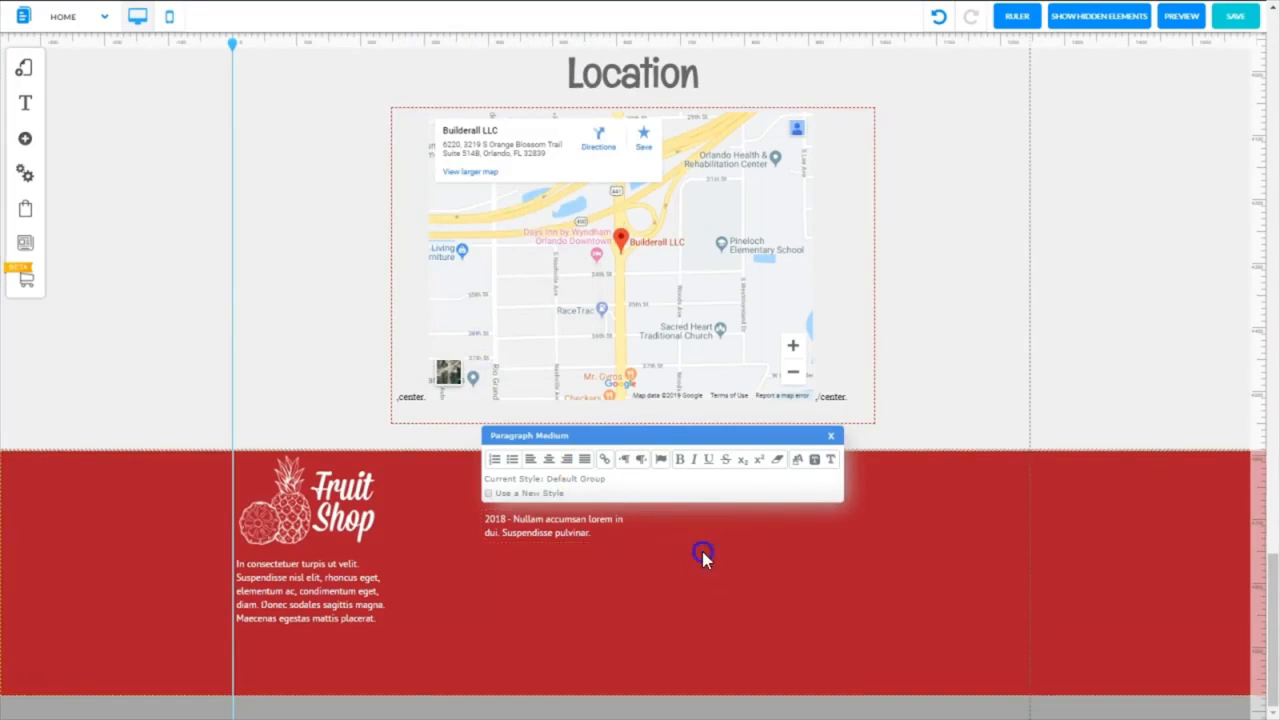
Step: Widen the 2018 text to fit on one line and place it below the description, aligned with the vertical guide
{"action": "left_click", "coordinate": [606, 518]}
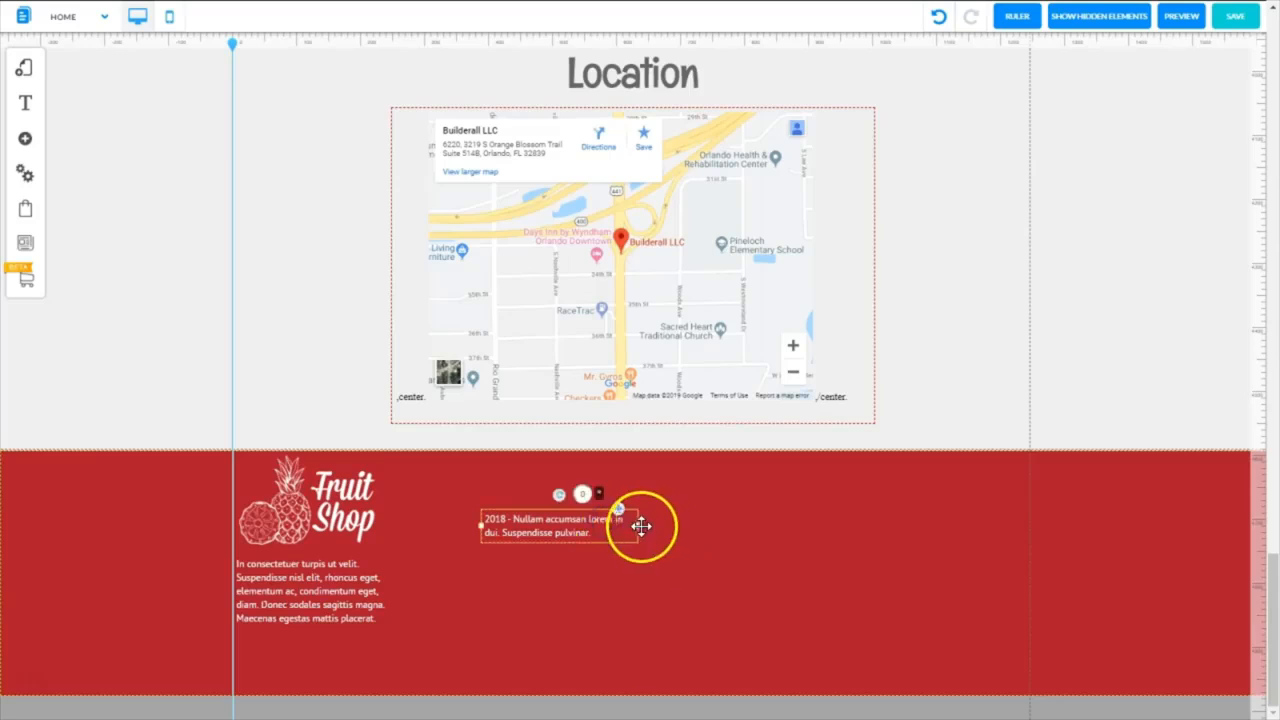
{"action": "left_click_drag", "start_coordinate": [640, 527], "coordinate": [758, 531]}
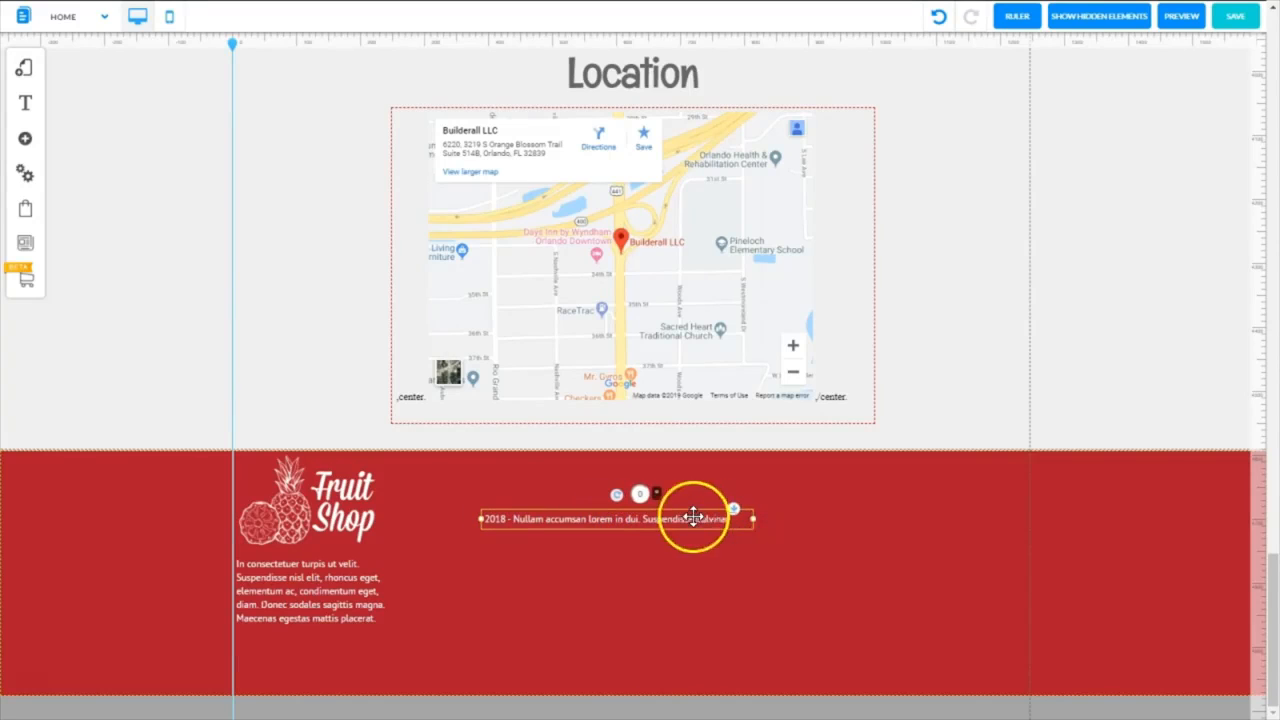
{"action": "left_click_drag", "start_coordinate": [654, 523], "coordinate": [415, 661]}
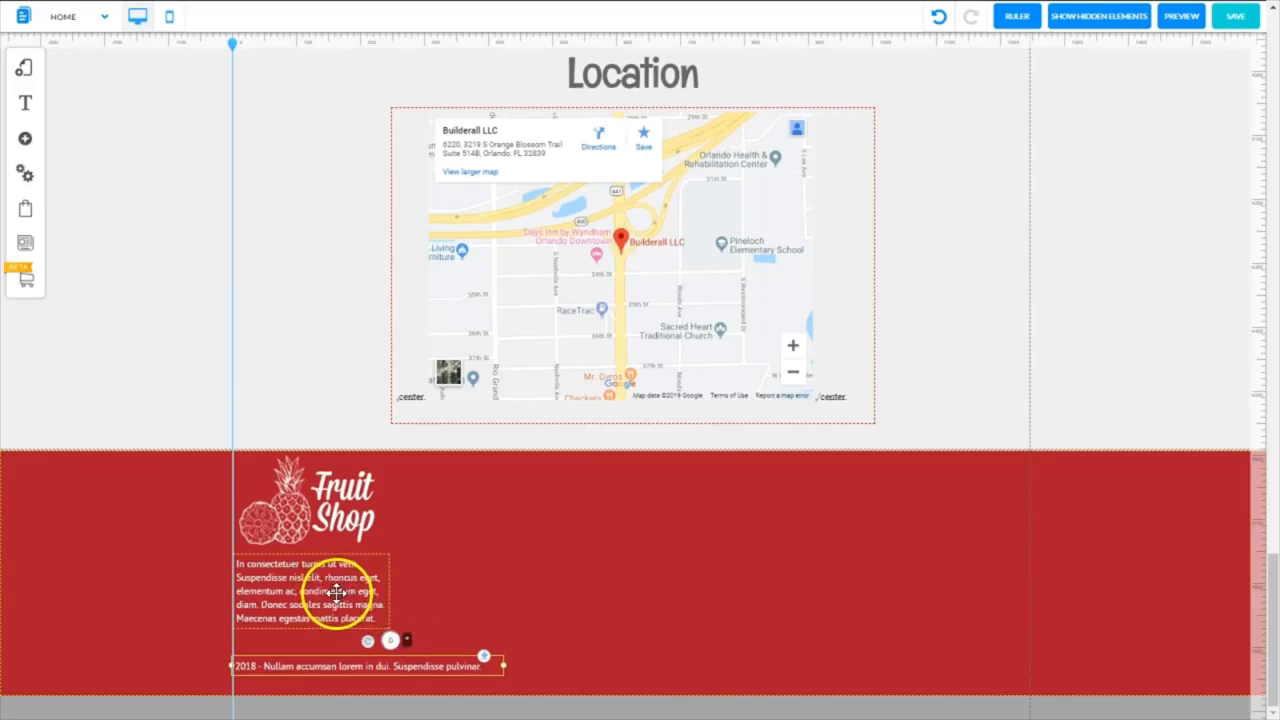
Step: Lower the footer description slightly and enlarge the Fruit Shop logo above it
{"action": "left_click", "coordinate": [336, 592]}
{"action": "left_click_drag", "start_coordinate": [336, 592], "coordinate": [335, 616]}
{"action": "left_click", "coordinate": [329, 518]}
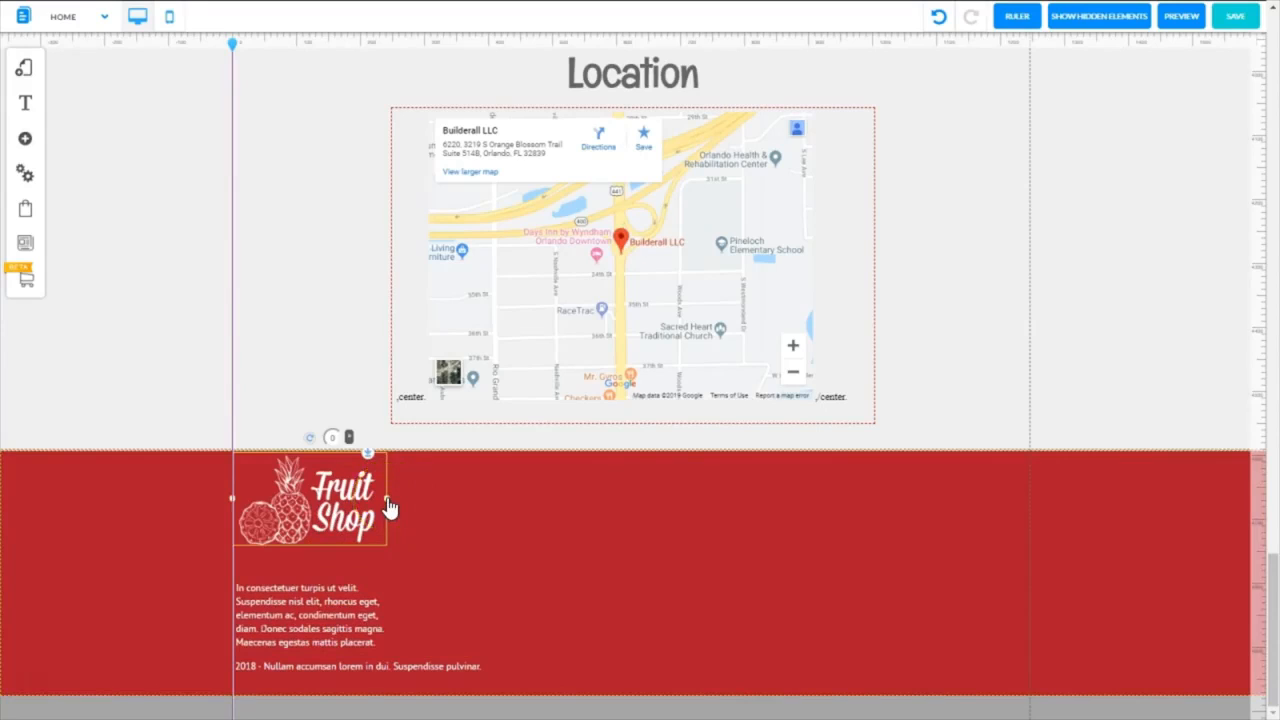
{"action": "left_click_drag", "start_coordinate": [387, 497], "coordinate": [343, 511]}
Step: Adjust the footer description's width to roughly match the logo so it wraps onto five lines, and justify its text
{"action": "left_click_drag", "start_coordinate": [395, 615], "coordinate": [318, 603]}
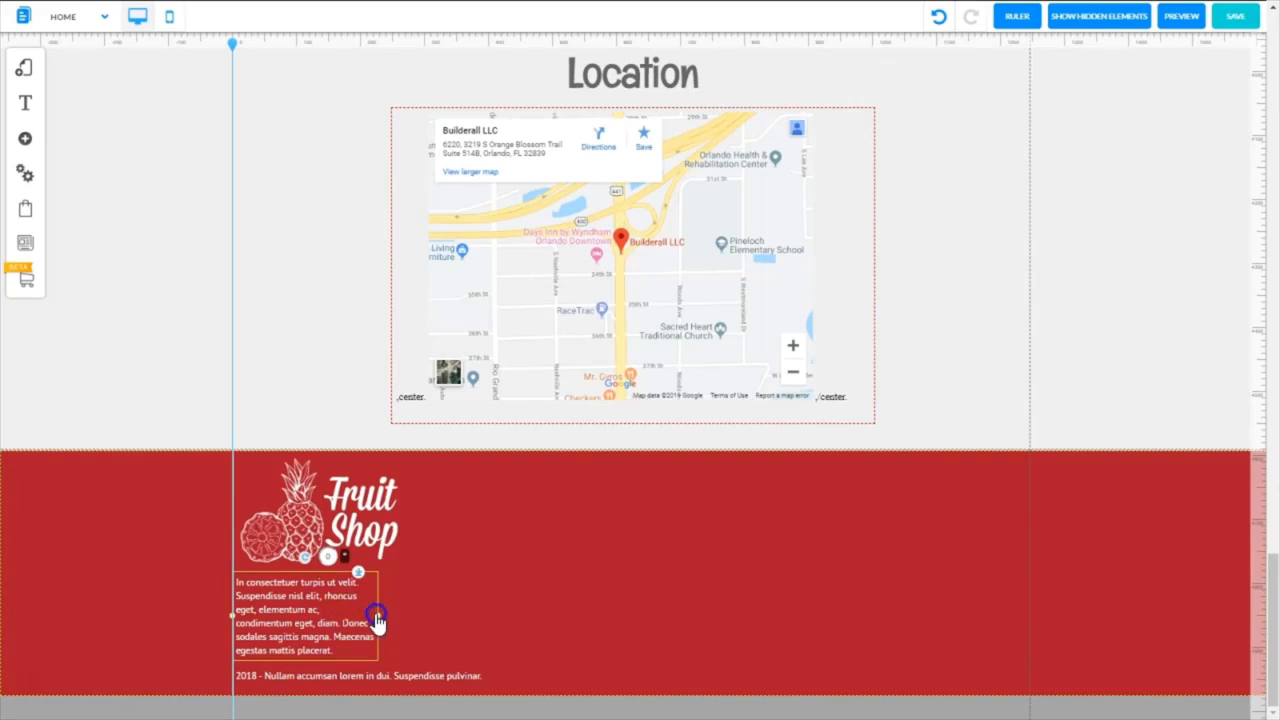
{"action": "left_click_drag", "start_coordinate": [373, 611], "coordinate": [388, 619]}
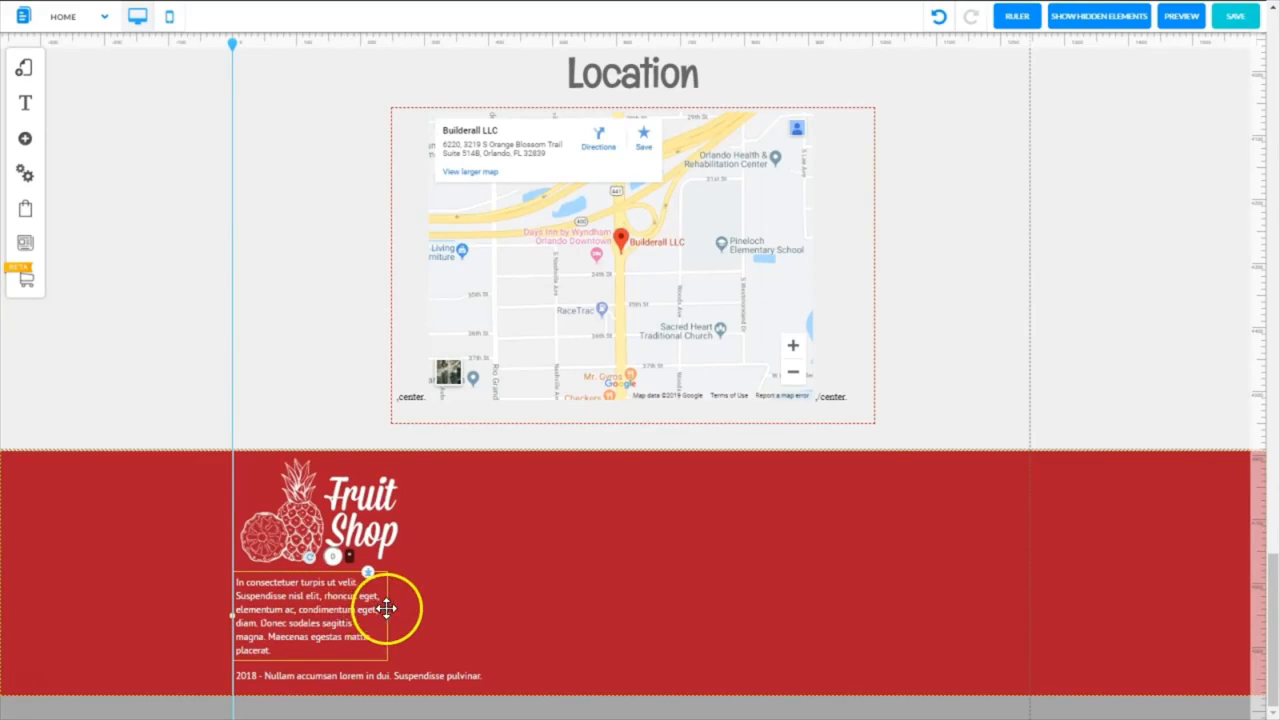
{"action": "left_click_drag", "start_coordinate": [390, 618], "coordinate": [398, 615]}
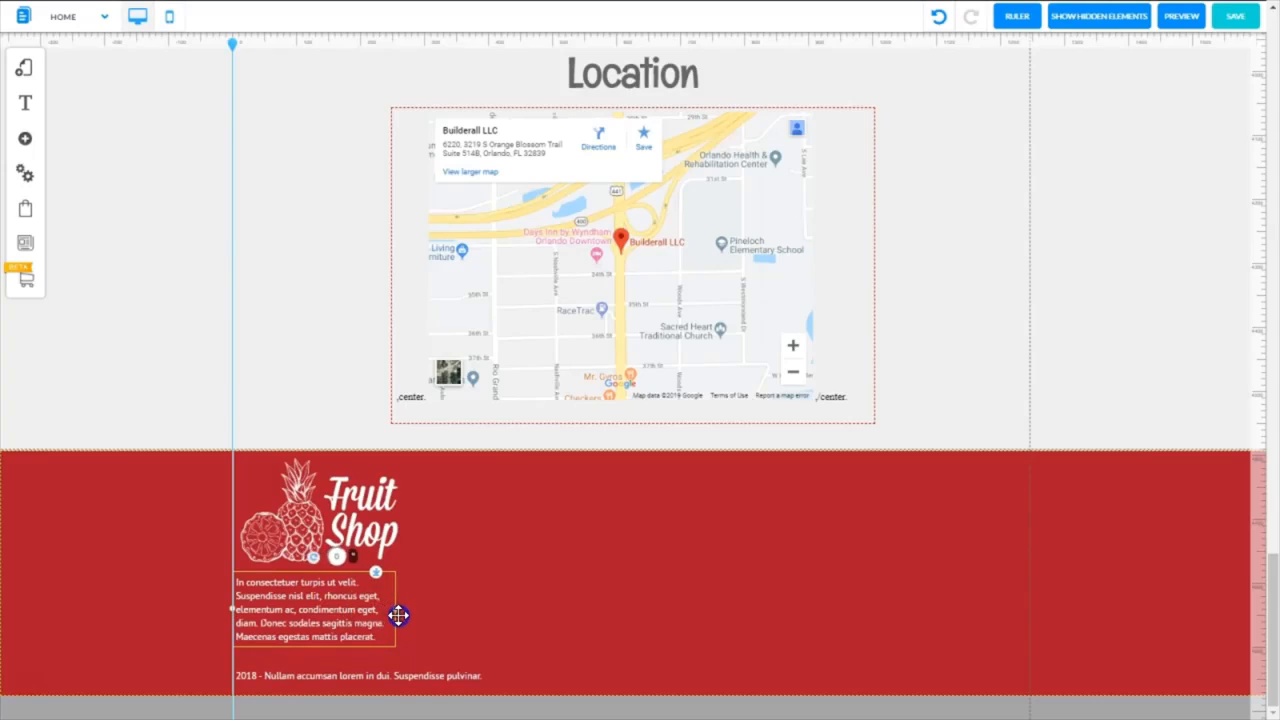
{"action": "double_click", "coordinate": [337, 613]}
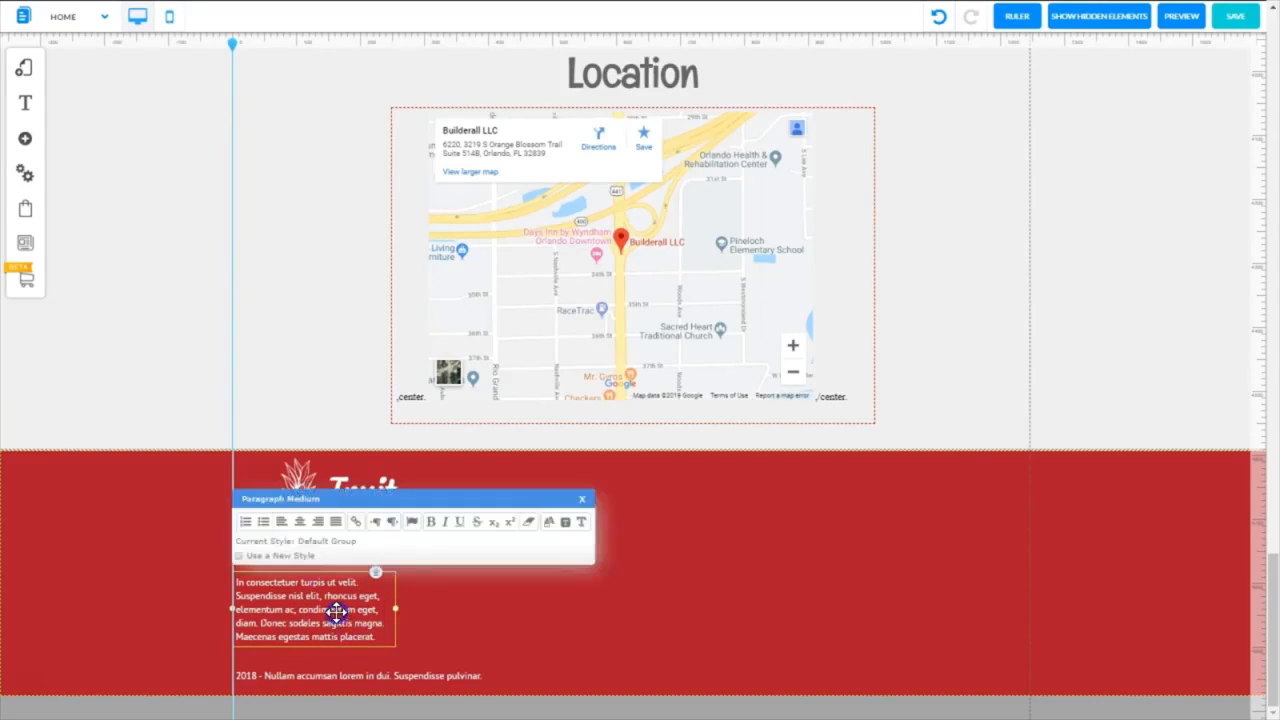
{"action": "left_click", "coordinate": [336, 522]}
{"action": "left_click", "coordinate": [468, 604]}
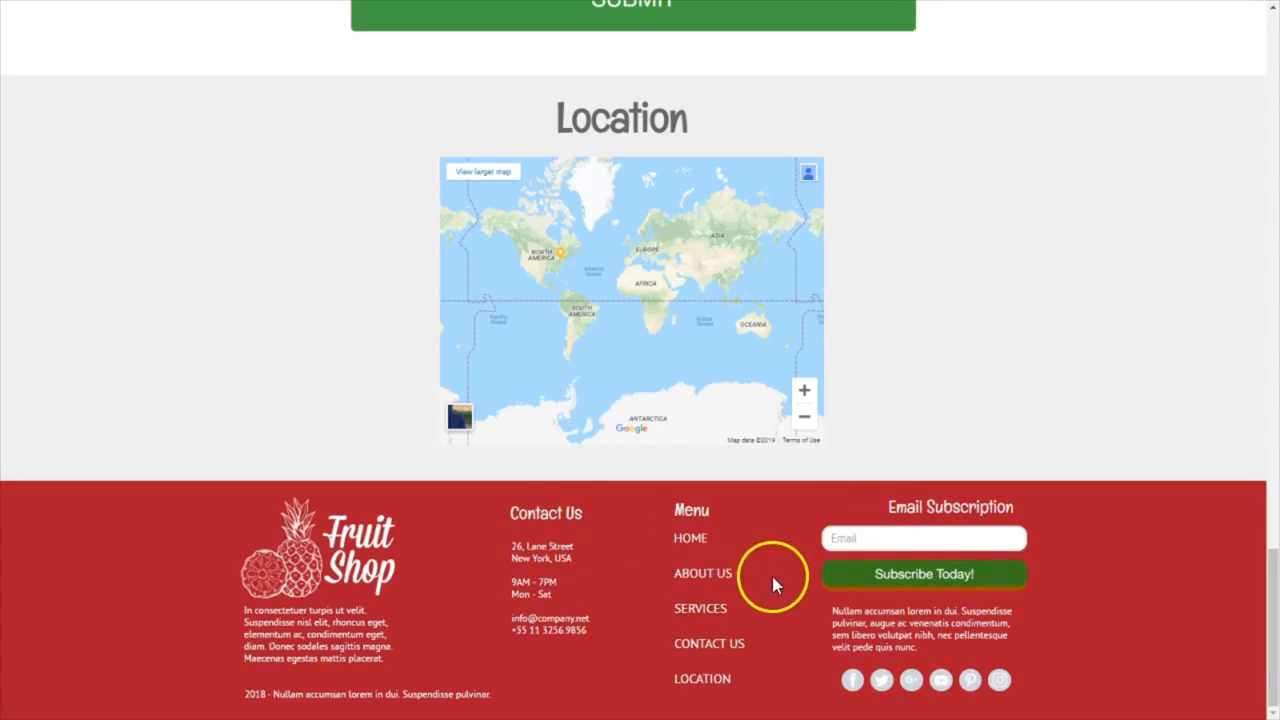
Step: Copy the paragraph below the reference footer's Subscribe button and place a duplicate of the justified description in the footer's right column
{"action": "triple_click", "coordinate": [918, 646]}
{"action": "key", "text": "ctrl+c"}
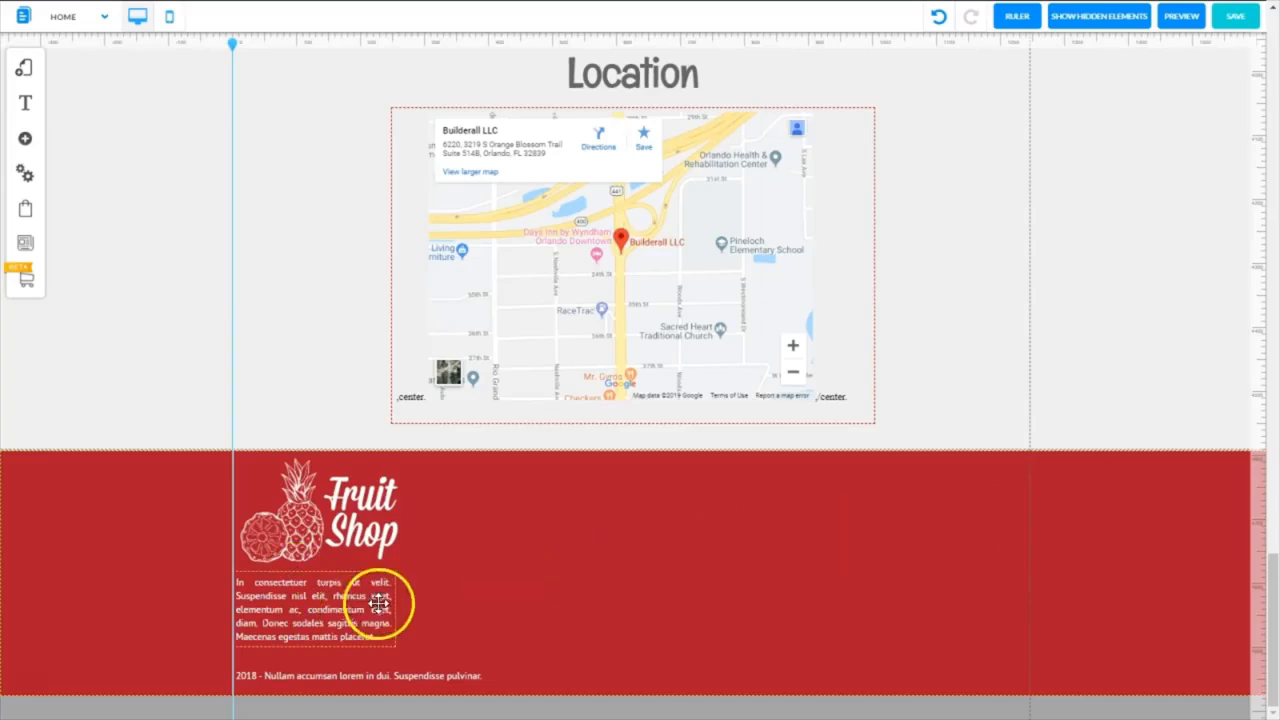
{"action": "left_click", "coordinate": [318, 609]}
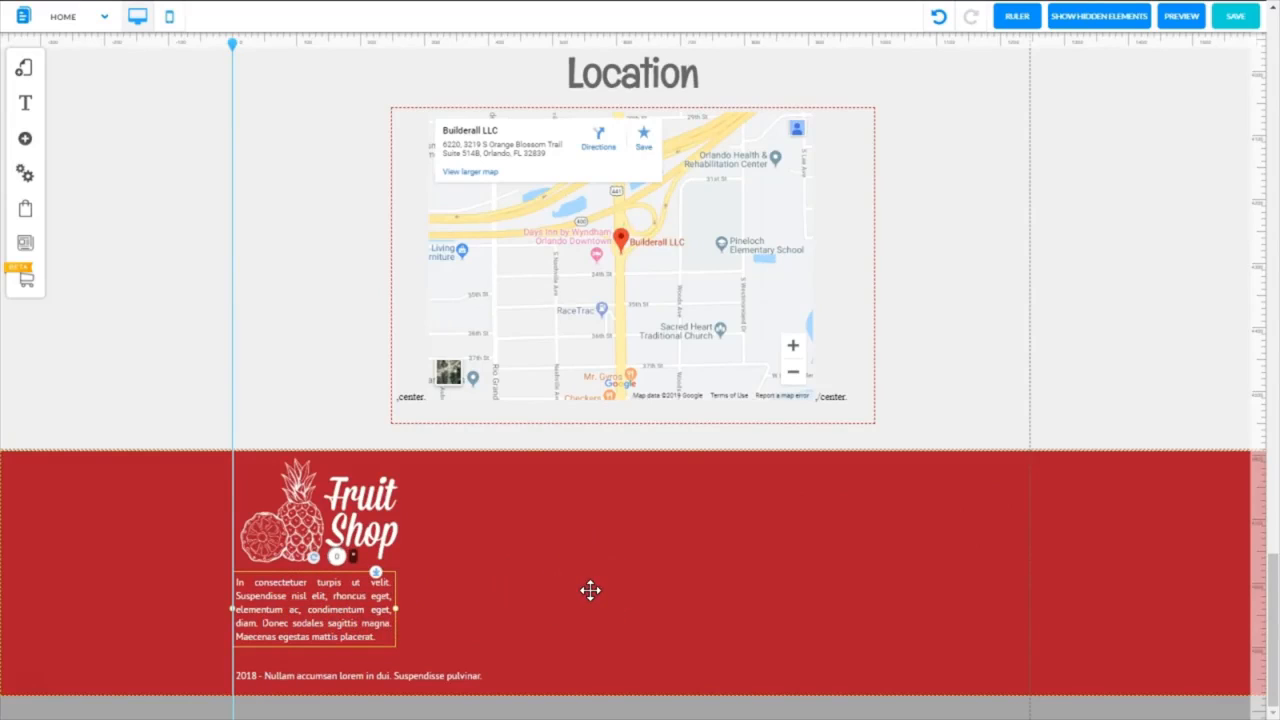
{"action": "key", "text": "ctrl+v"}
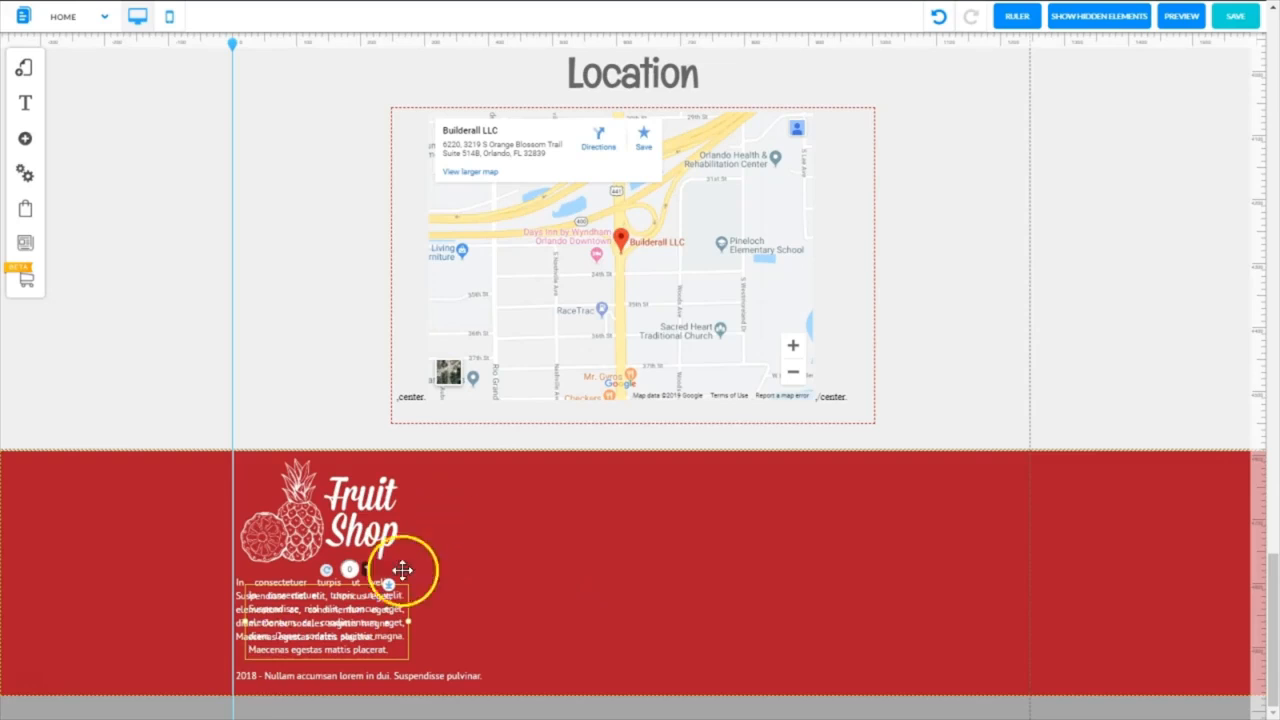
{"action": "left_click_drag", "start_coordinate": [352, 628], "coordinate": [943, 599]}
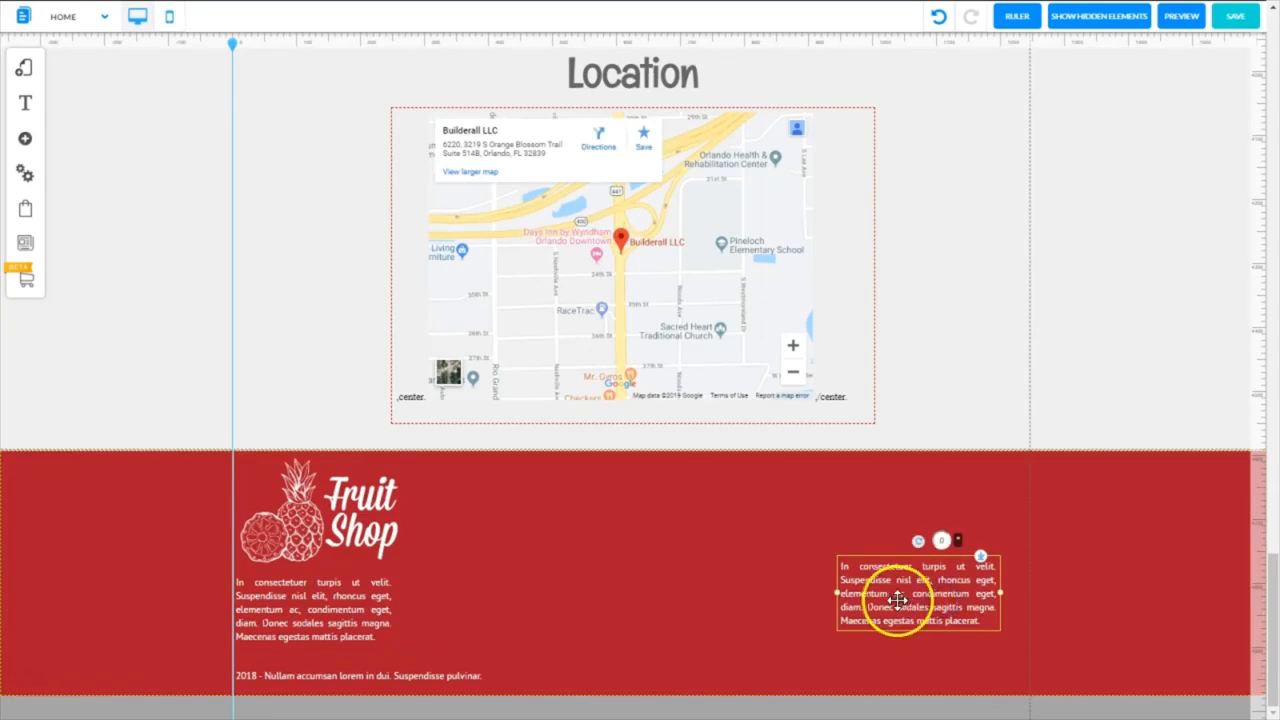
Step: Replace the duplicated description in the footer's right column with the copied paragraph, colour it white and align it with the right page guide
{"action": "left_click", "coordinate": [897, 599]}
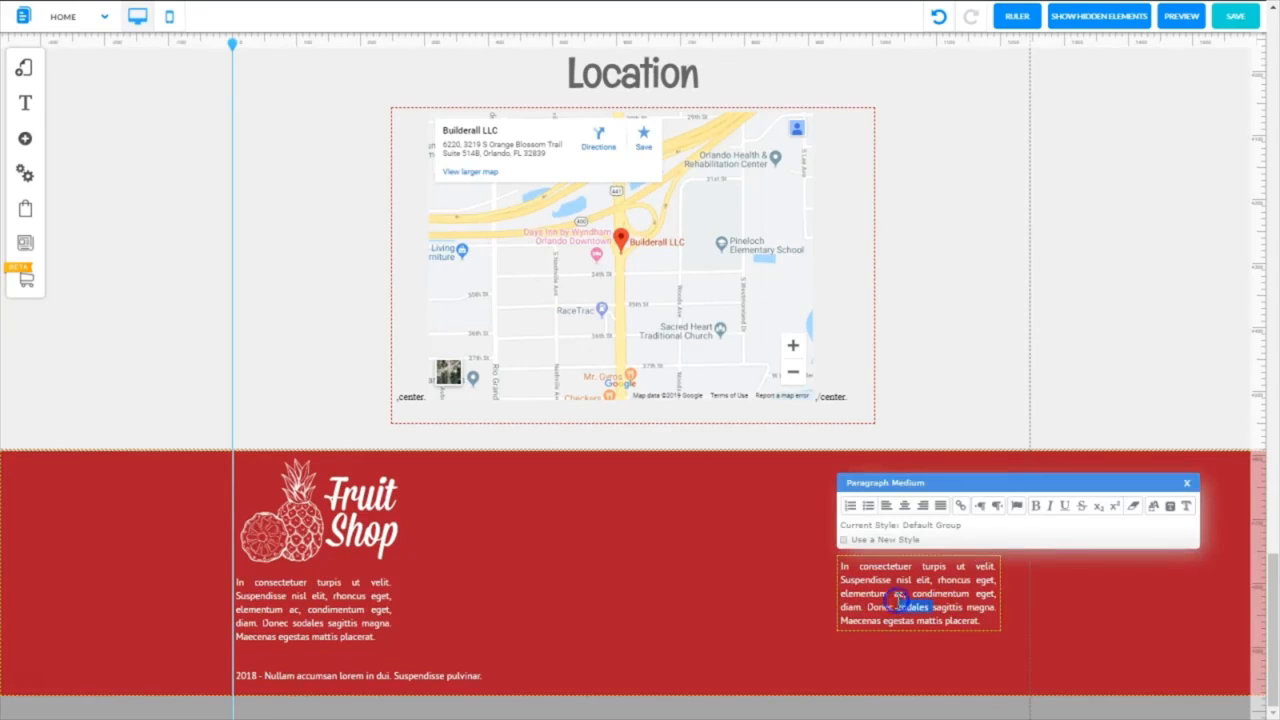
{"action": "triple_click", "coordinate": [971, 614]}
{"action": "key", "text": "ctrl+v"}
{"action": "triple_click", "coordinate": [904, 614]}
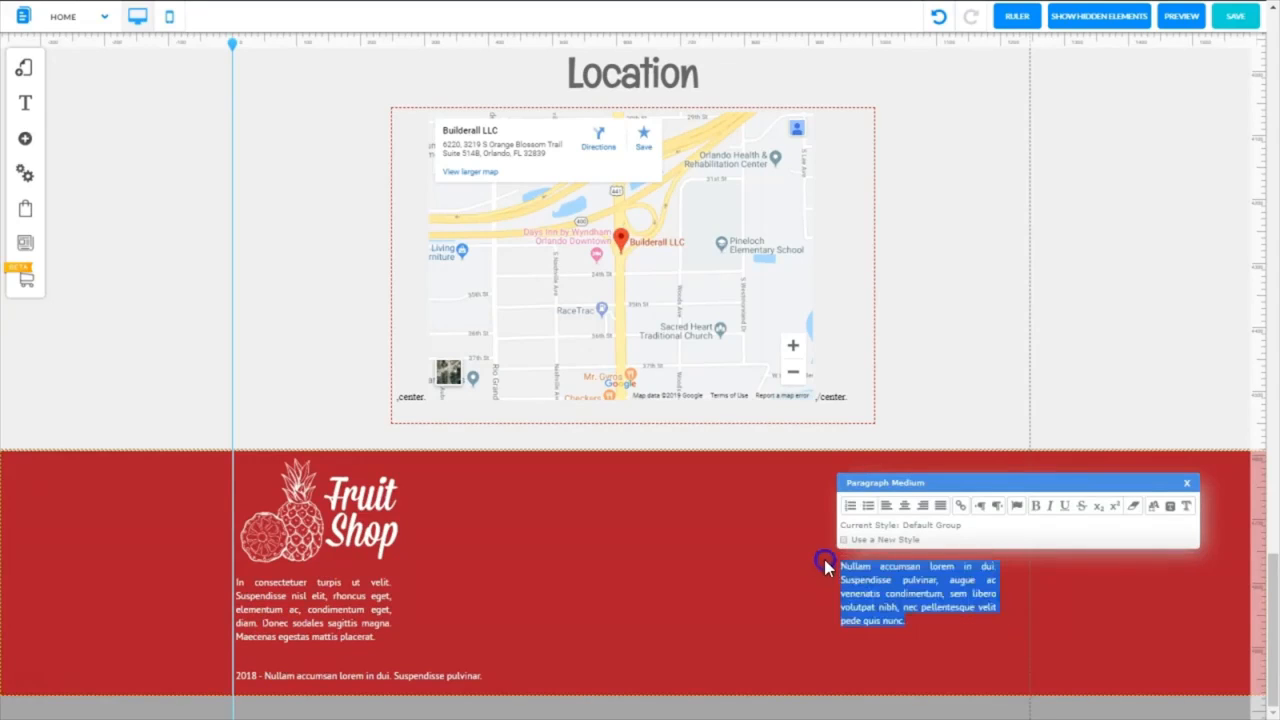
{"action": "left_click", "coordinate": [1153, 508]}
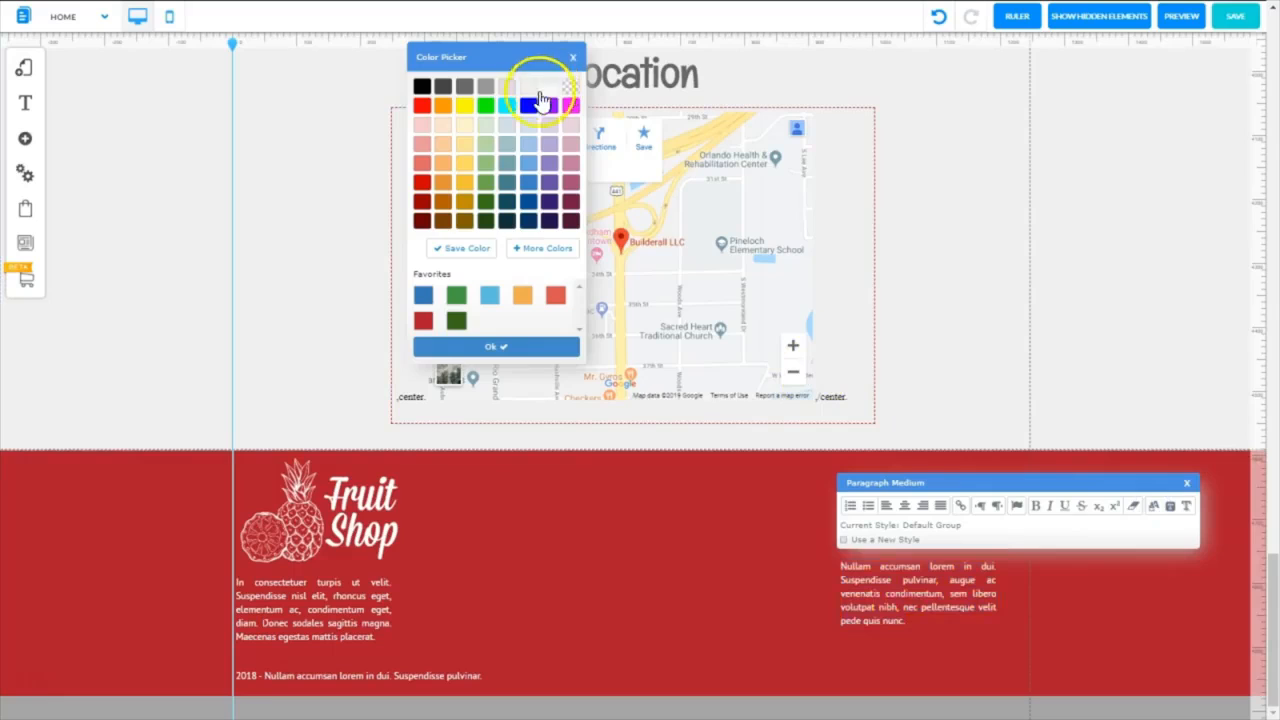
{"action": "left_click", "coordinate": [487, 350]}
{"action": "left_click_drag", "start_coordinate": [894, 577], "coordinate": [927, 595]}
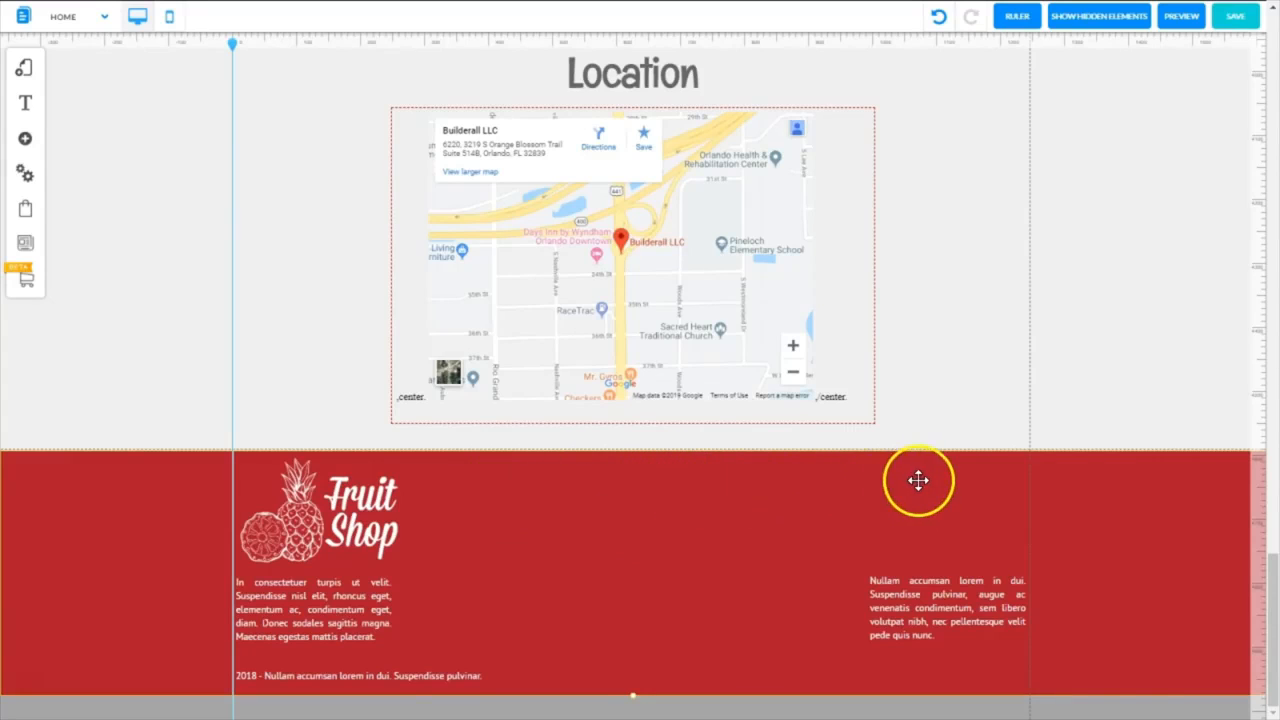
Step: Add an H3 medium title text element and place it near the top of the red footer, beside the logo
{"action": "left_click", "coordinate": [25, 138]}
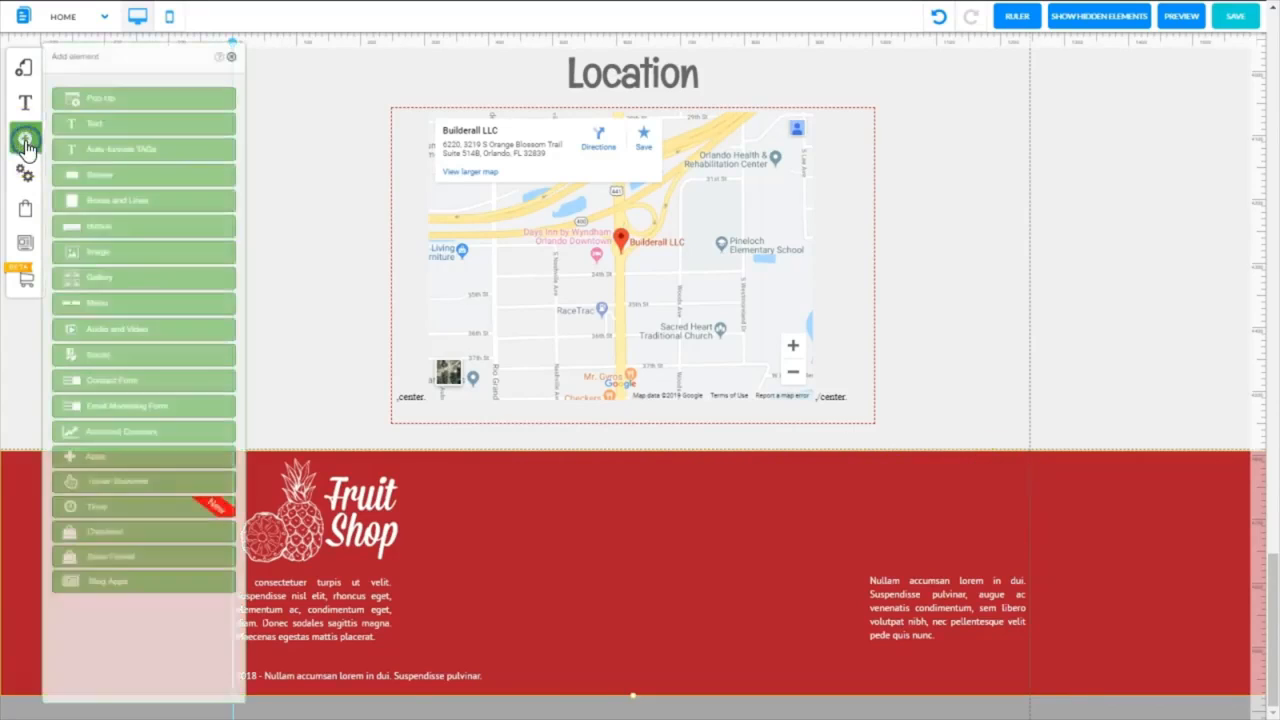
{"action": "left_click", "coordinate": [72, 125]}
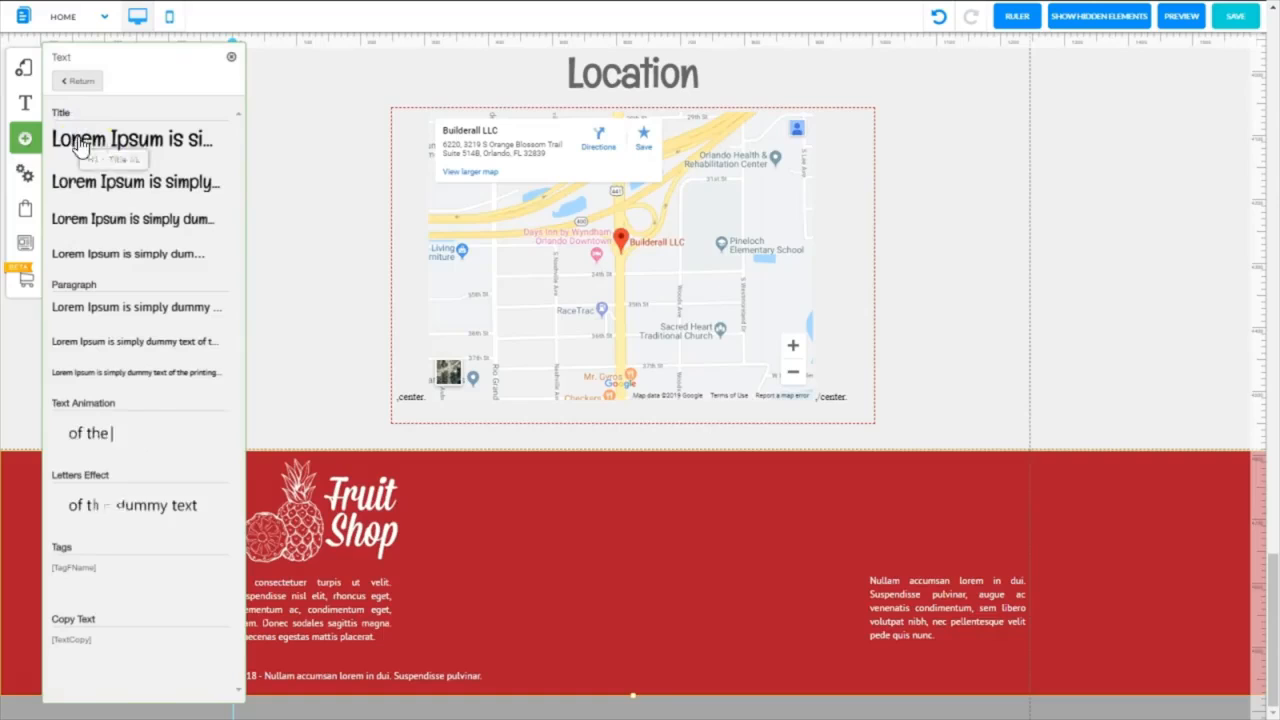
{"action": "left_click", "coordinate": [84, 228]}
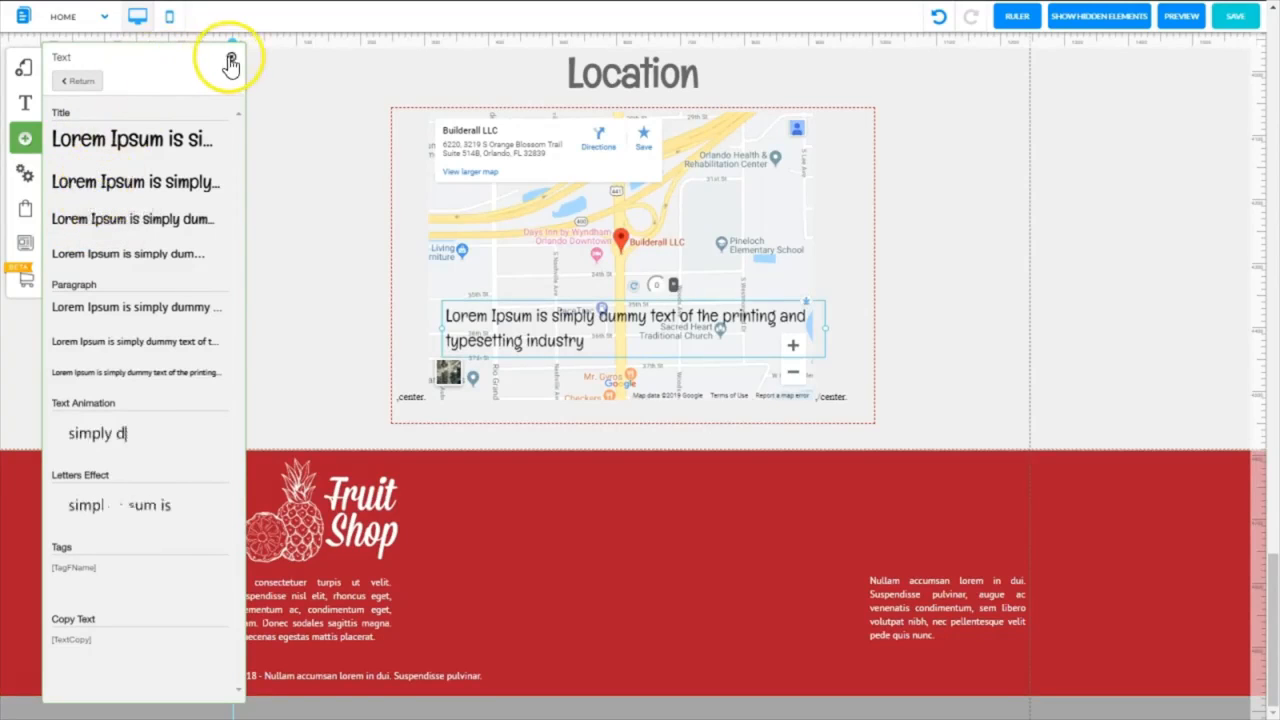
{"action": "left_click", "coordinate": [231, 58]}
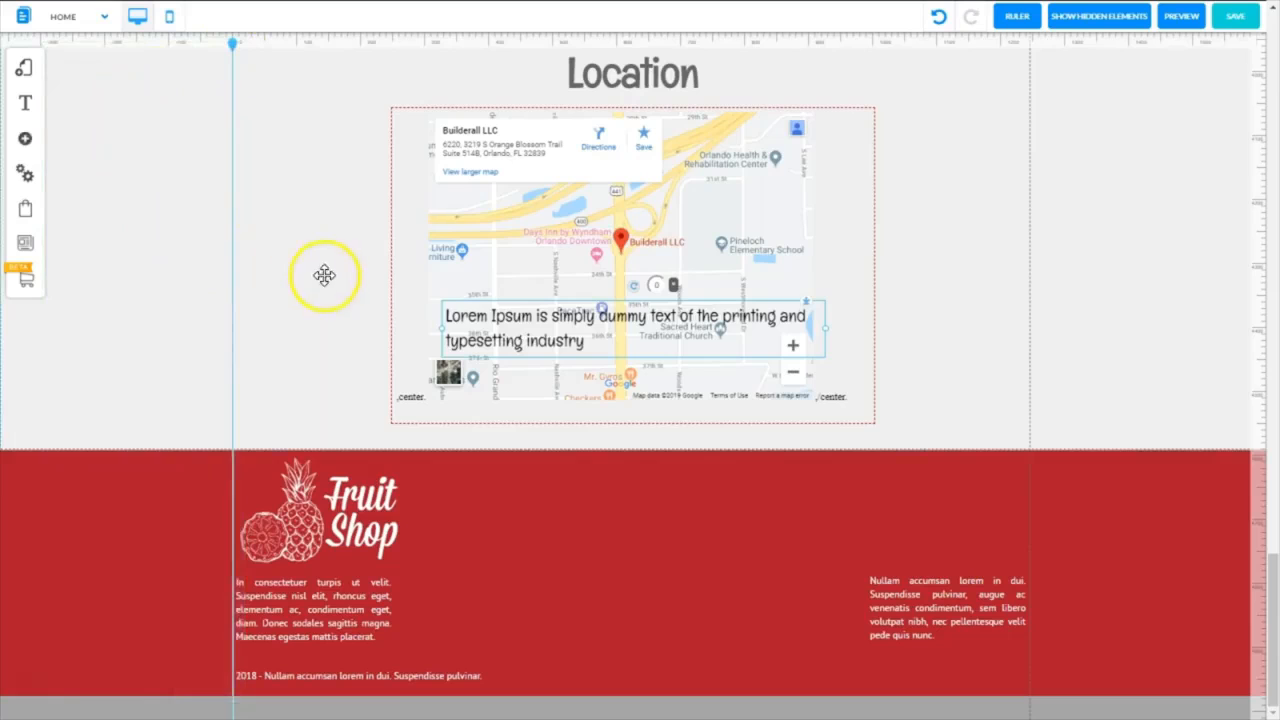
{"action": "left_click_drag", "start_coordinate": [549, 329], "coordinate": [581, 506]}
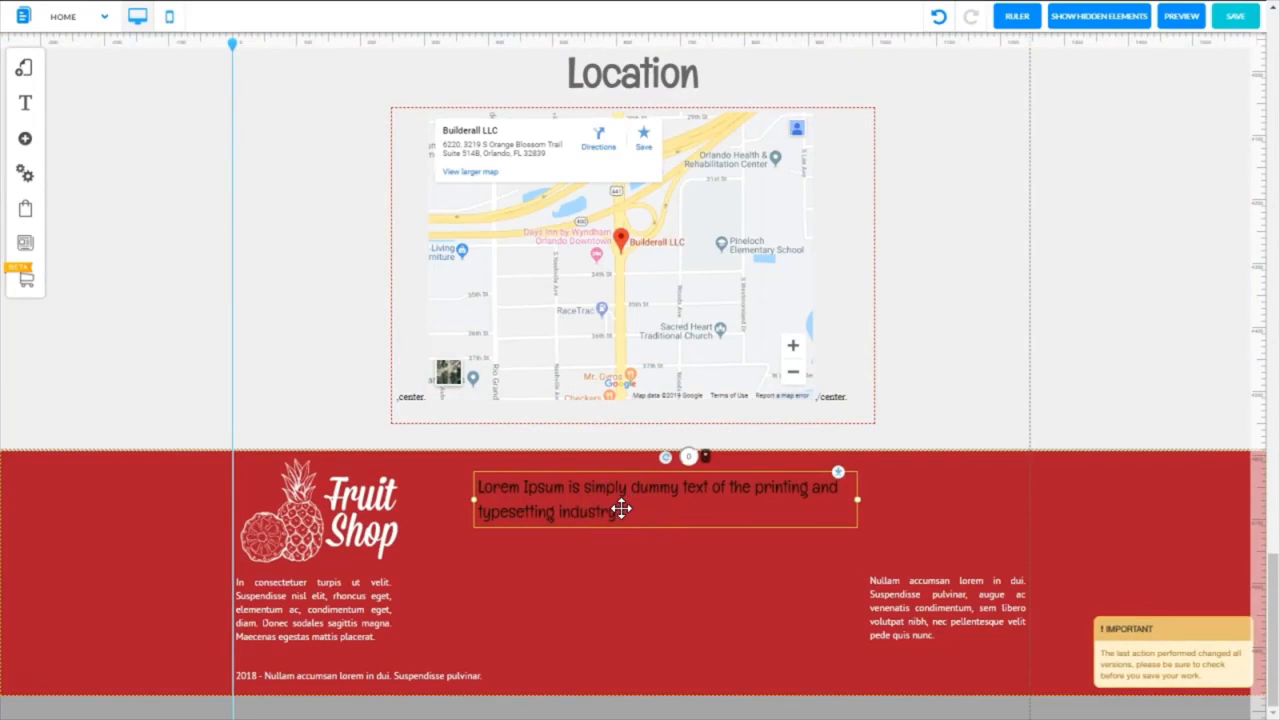
Step: Replace the footer title's placeholder text with "Contact Us" and colour it white
{"action": "double_click", "coordinate": [621, 509]}
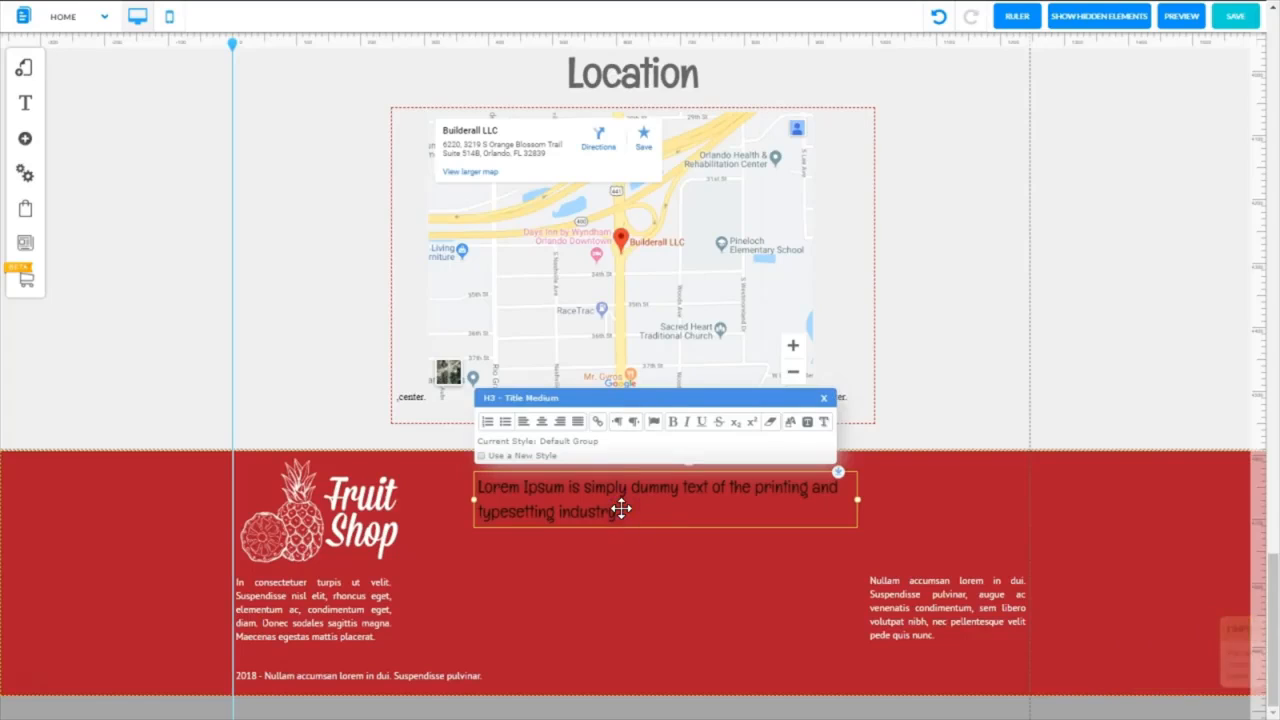
{"action": "left_click_drag", "start_coordinate": [591, 510], "coordinate": [467, 487]}
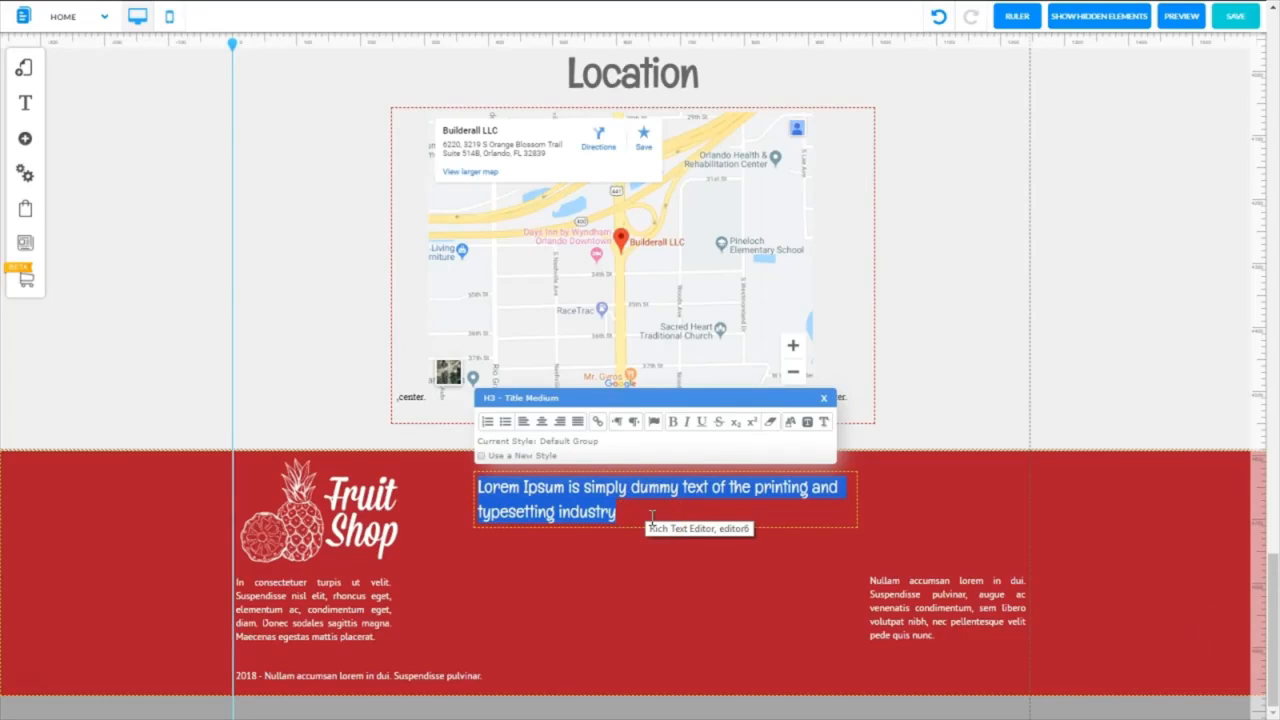
{"action": "type", "text": "d"}
{"action": "type", "text": "ont"}
{"action": "type", "text": "act"}
{"action": "type", "text": " Us"}
{"action": "left_click", "coordinate": [557, 492]}
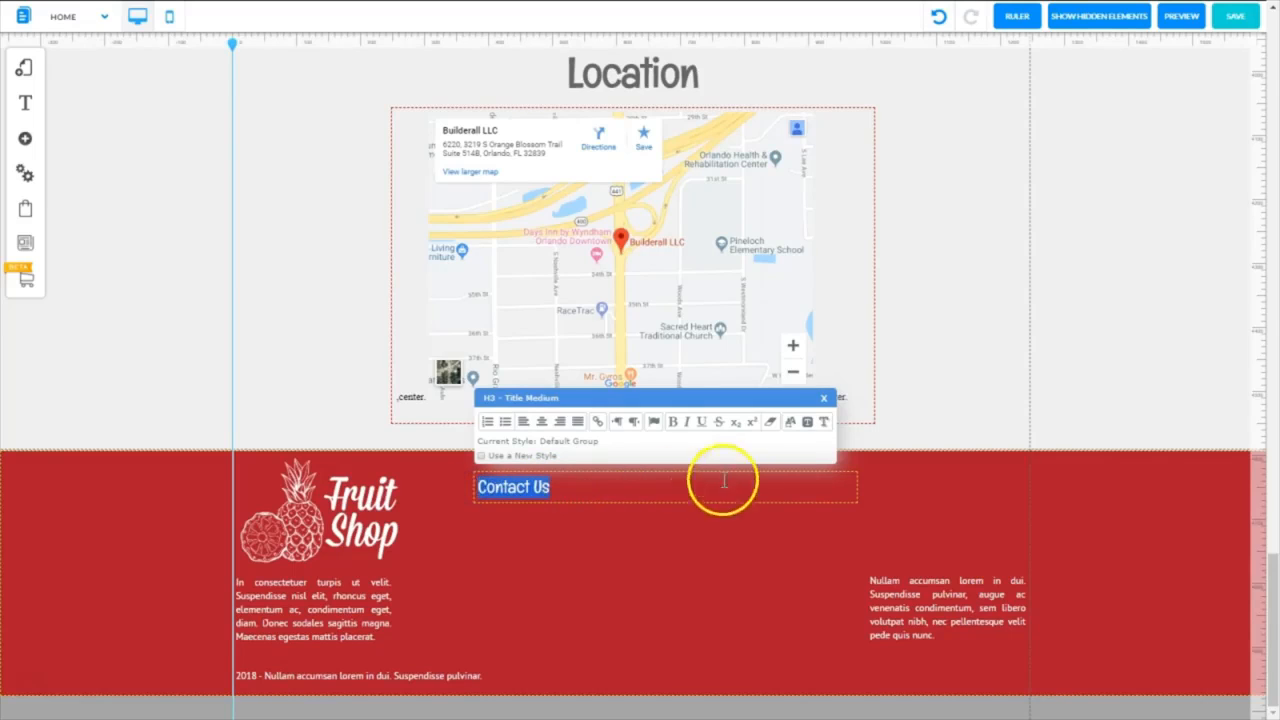
{"action": "left_click", "coordinate": [790, 421]}
{"action": "left_click", "coordinate": [483, 347]}
Step: Narrow the Contact Us title to fit its text and spread two duplicates across the footer as further column headings
{"action": "left_click_drag", "start_coordinate": [840, 490], "coordinate": [576, 487]}
{"action": "left_click_drag", "start_coordinate": [501, 474], "coordinate": [557, 484]}
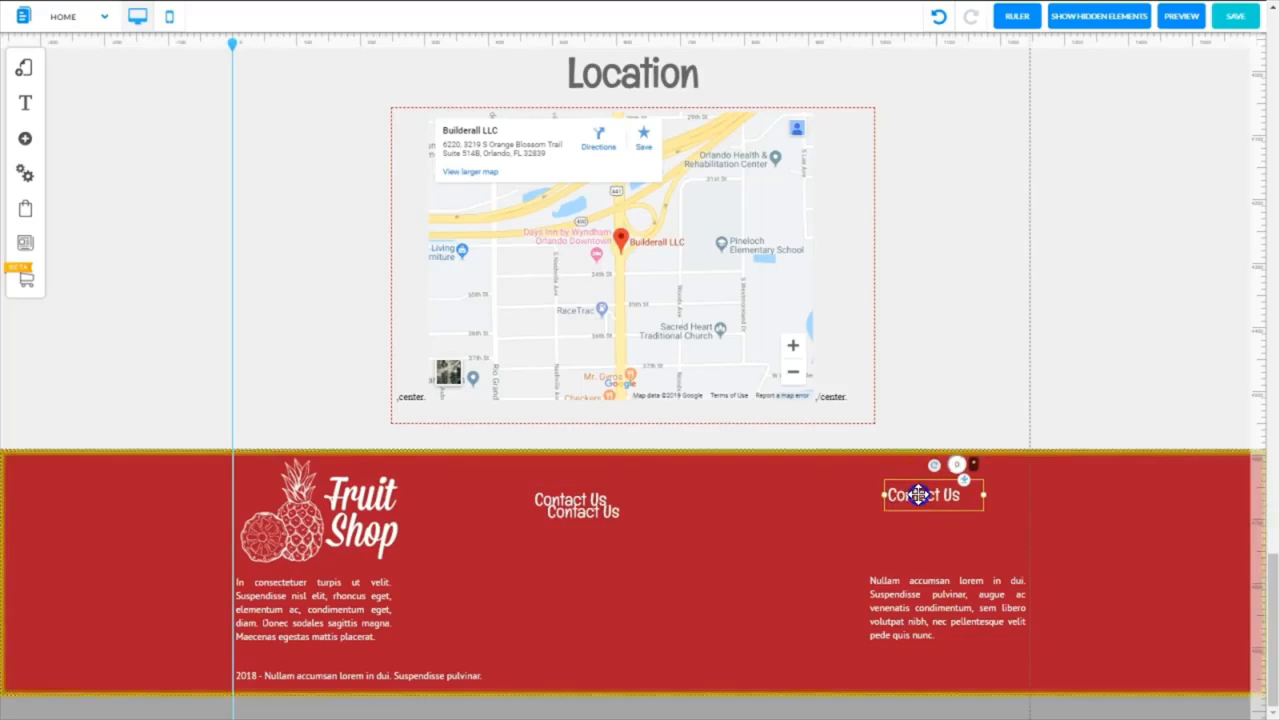
{"action": "left_click_drag", "start_coordinate": [919, 495], "coordinate": [919, 495]}
{"action": "left_click_drag", "start_coordinate": [608, 520], "coordinate": [733, 499]}
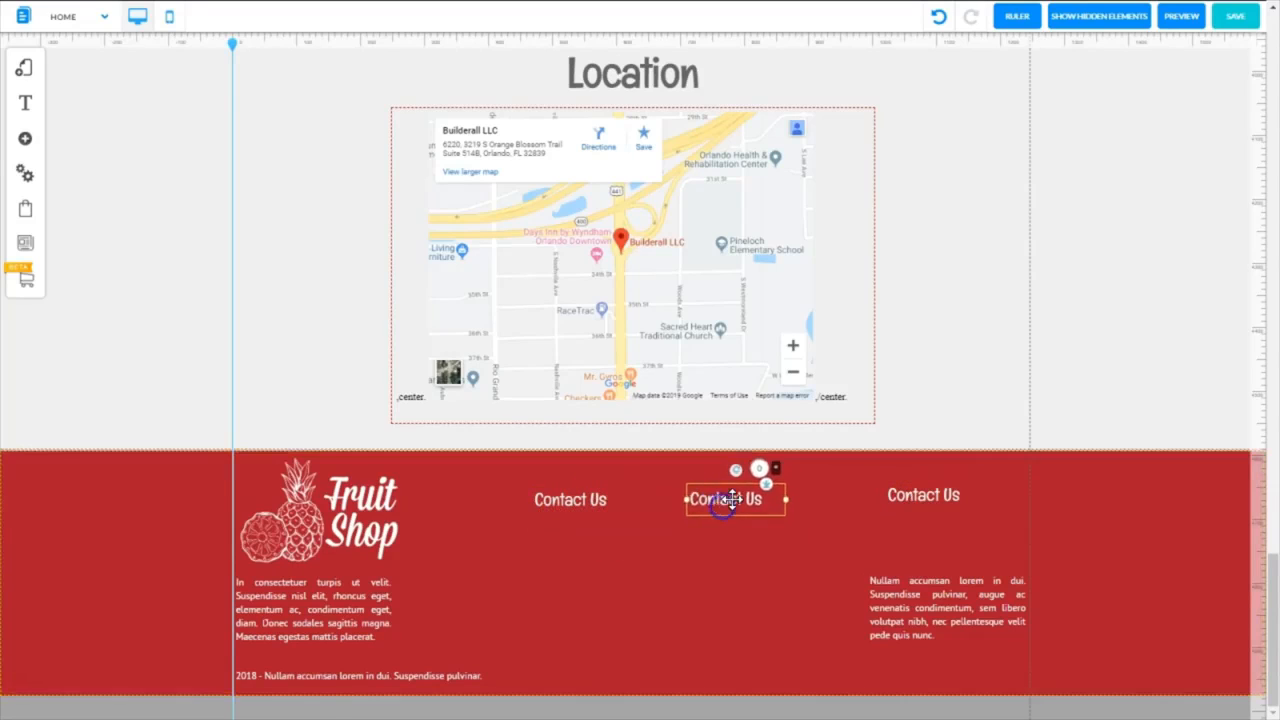
Step: Rename the middle heading "Menu" and the right one "Email Subscription", widening the latter to fit on one line
{"action": "double_click", "coordinate": [714, 497]}
{"action": "double_click", "coordinate": [948, 503]}
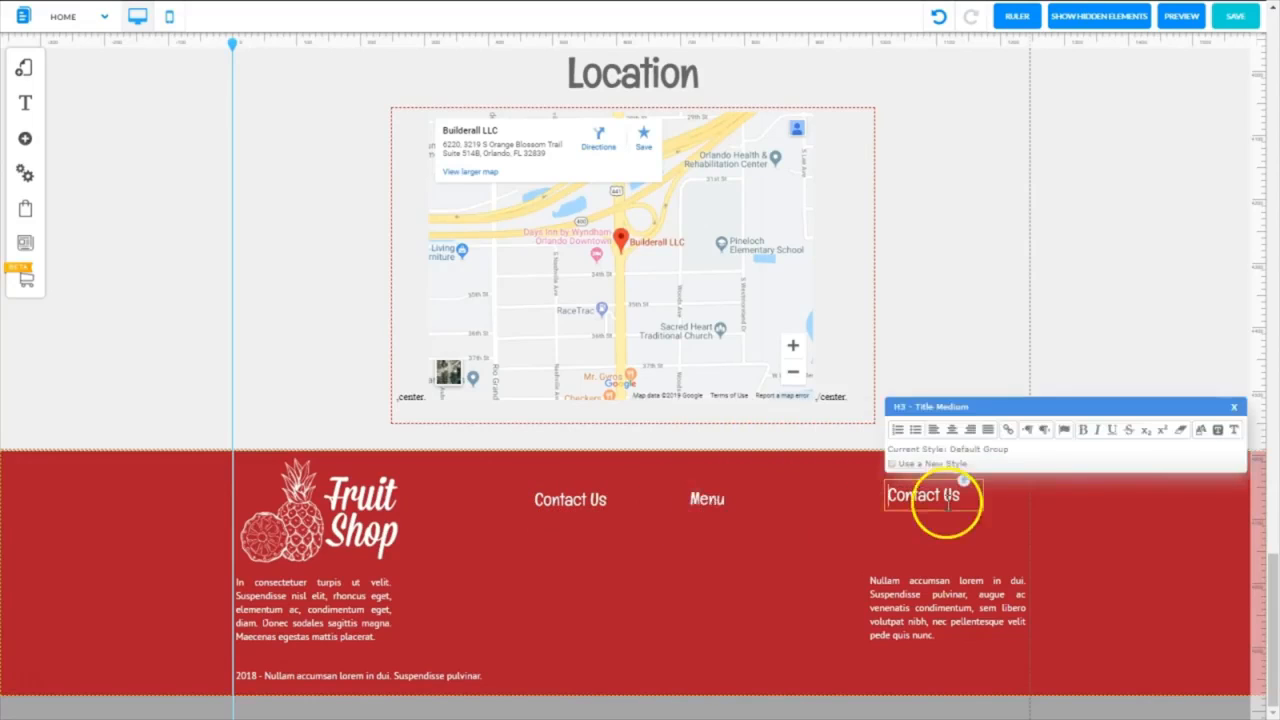
{"action": "left_click_drag", "start_coordinate": [963, 497], "coordinate": [884, 498]}
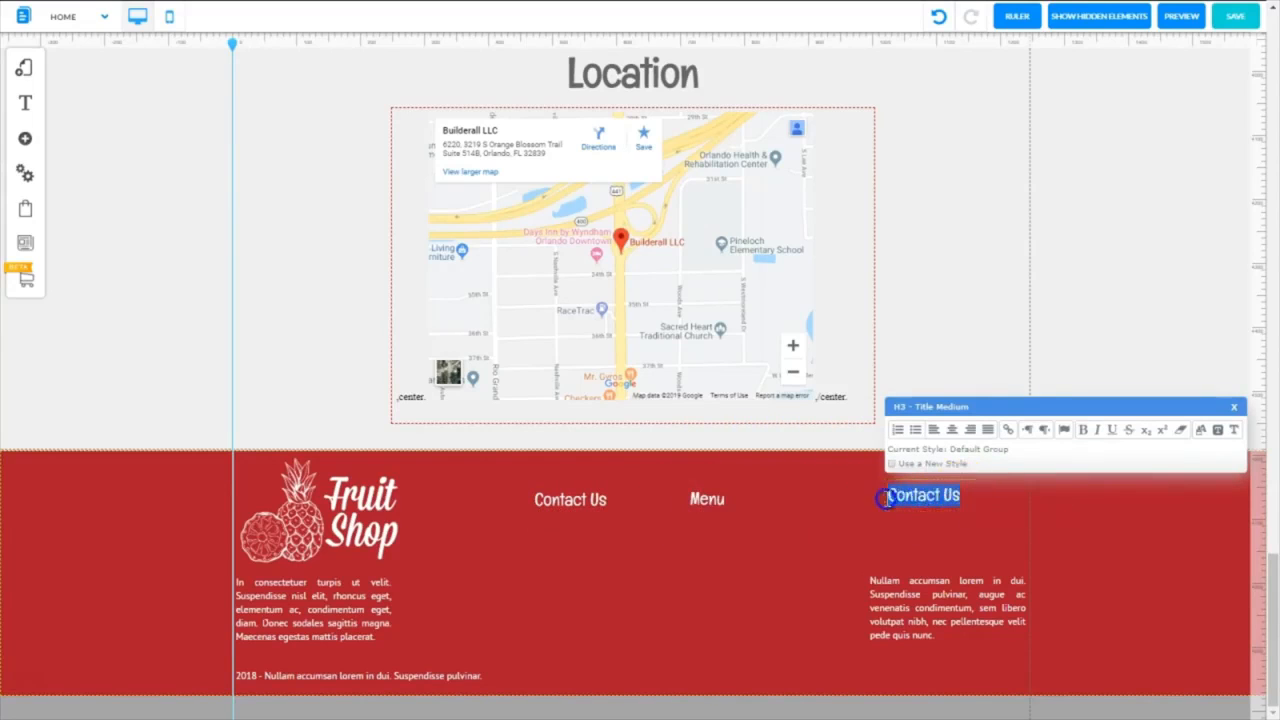
{"action": "type", "text": "Email Subscription"}
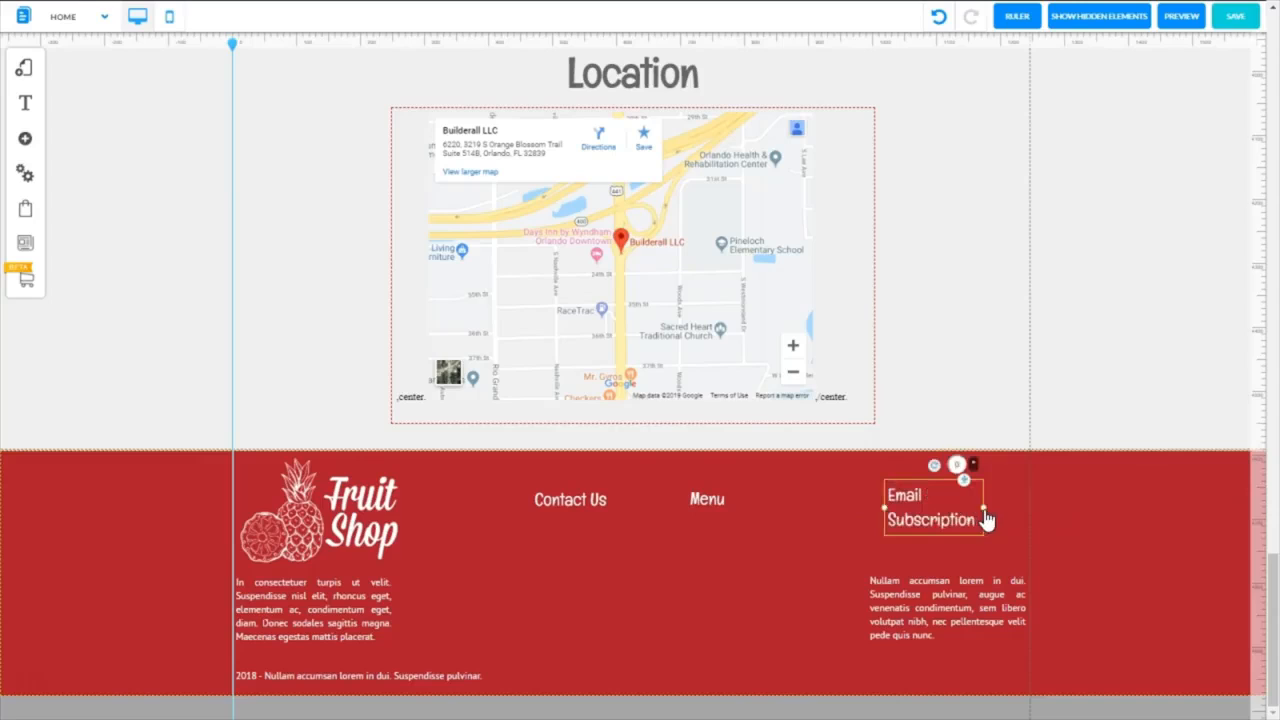
{"action": "left_click_drag", "start_coordinate": [986, 507], "coordinate": [1037, 503]}
Step: Arrange the Contact Us, Menu and Email Subscription headings in a row near the footer's top and raise the subscription paragraph slightly
{"action": "left_click_drag", "start_coordinate": [571, 508], "coordinate": [556, 493]}
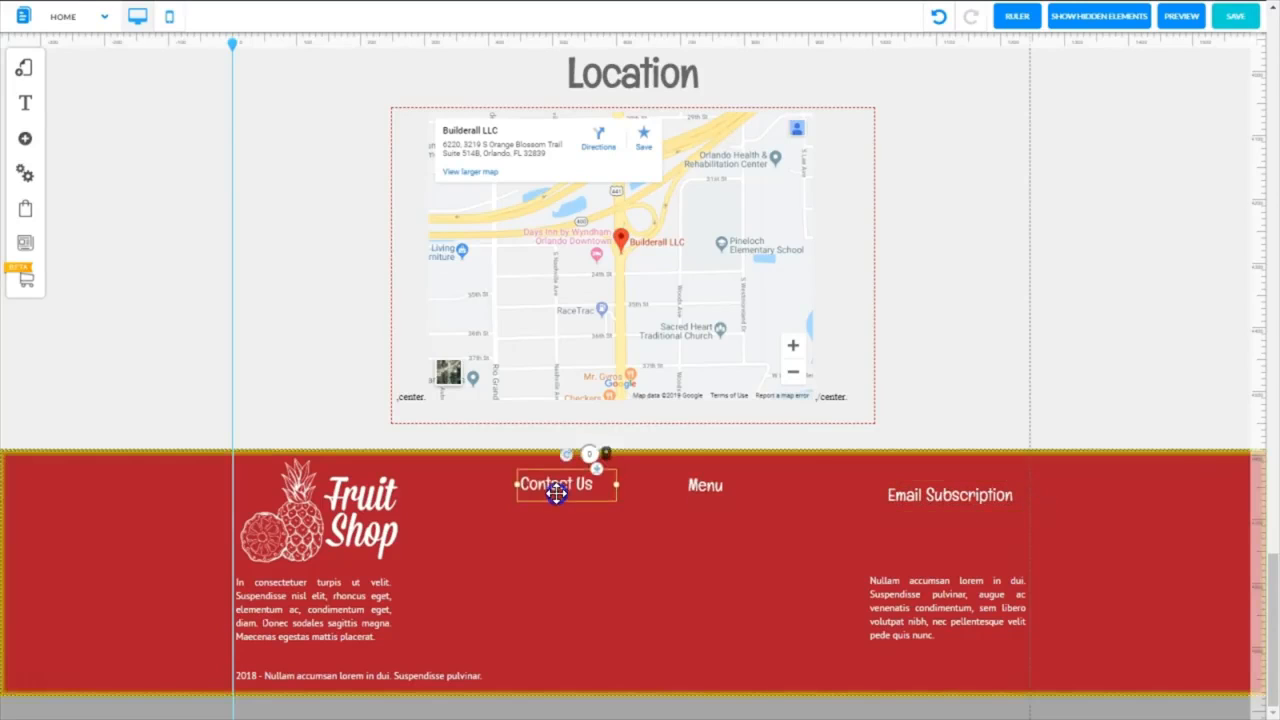
{"action": "left_click_drag", "start_coordinate": [951, 494], "coordinate": [981, 475]}
{"action": "mouse_move", "coordinate": [726, 486]}
{"action": "left_mouse_down"}
{"action": "mouse_move", "coordinate": [708, 488]}
{"action": "mouse_move", "coordinate": [717, 473]}
{"action": "left_mouse_up"}
{"action": "left_click", "coordinate": [606, 494]}
{"action": "left_click_drag", "start_coordinate": [585, 488], "coordinate": [583, 471]}
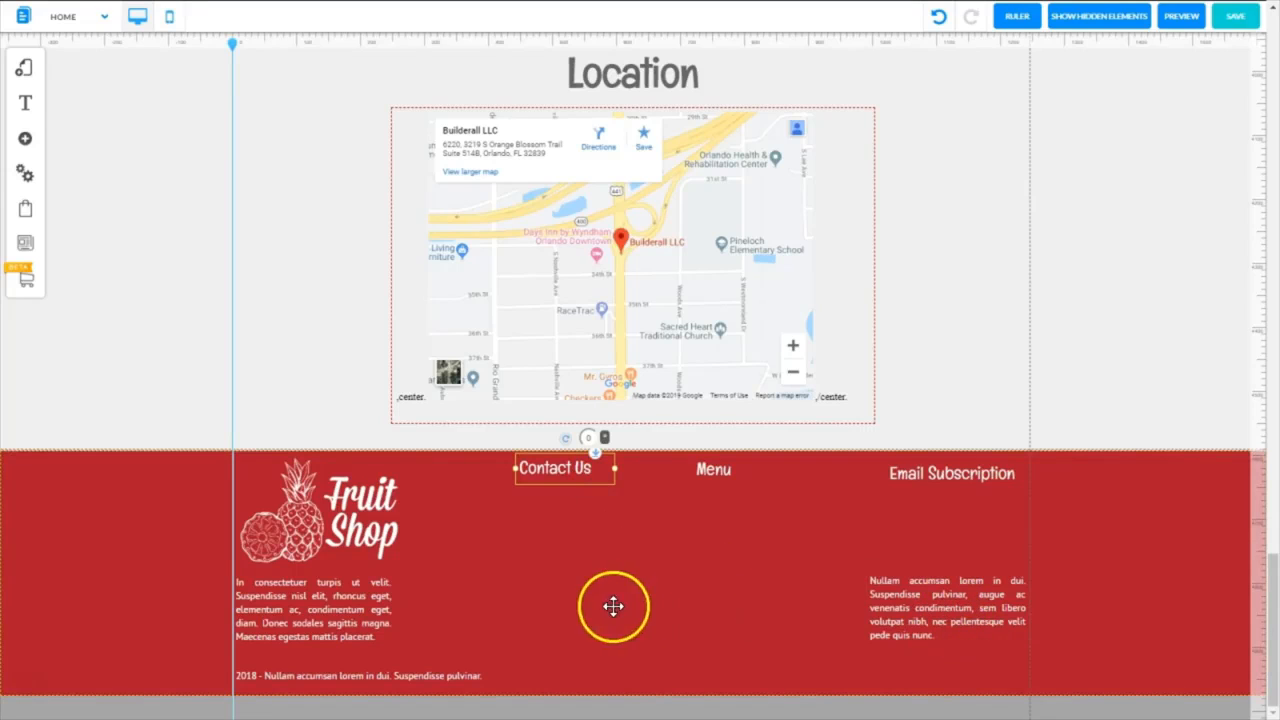
{"action": "left_click_drag", "start_coordinate": [943, 600], "coordinate": [952, 587]}
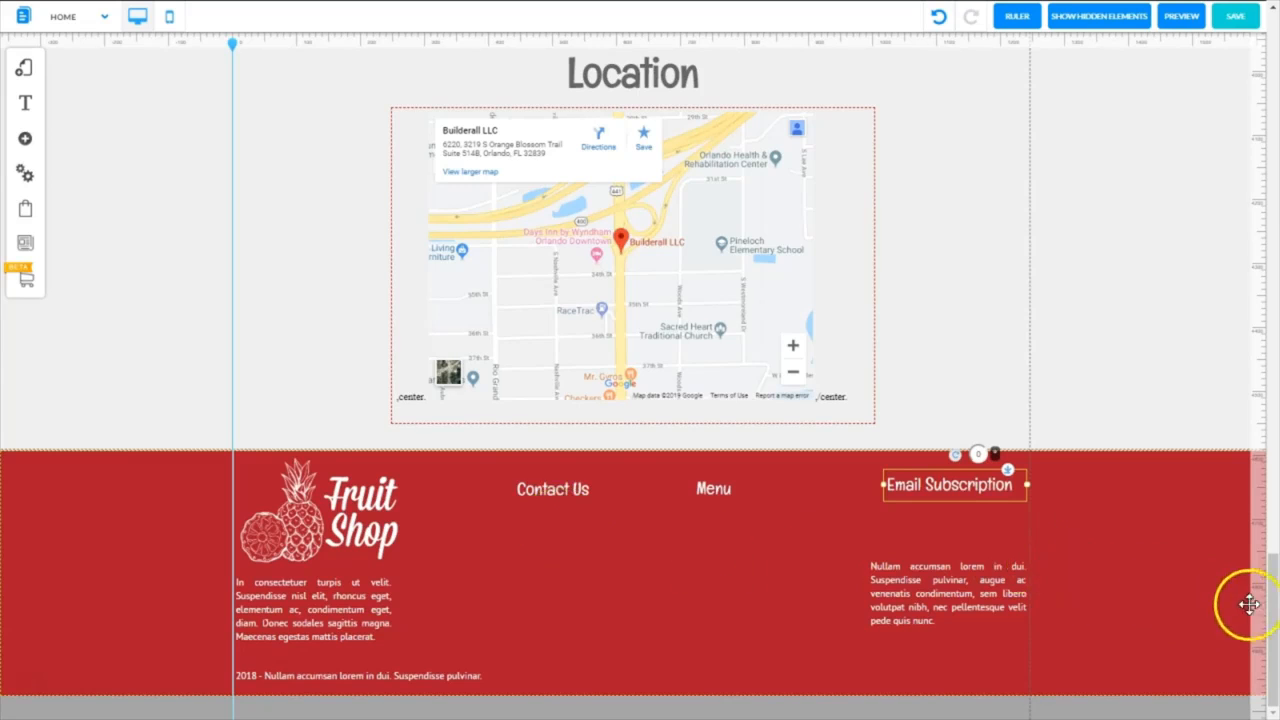
Step: Duplicate the opening hours text from the page header and place the copy below the footer's Contact Us heading
{"action": "left_click", "coordinate": [646, 110]}
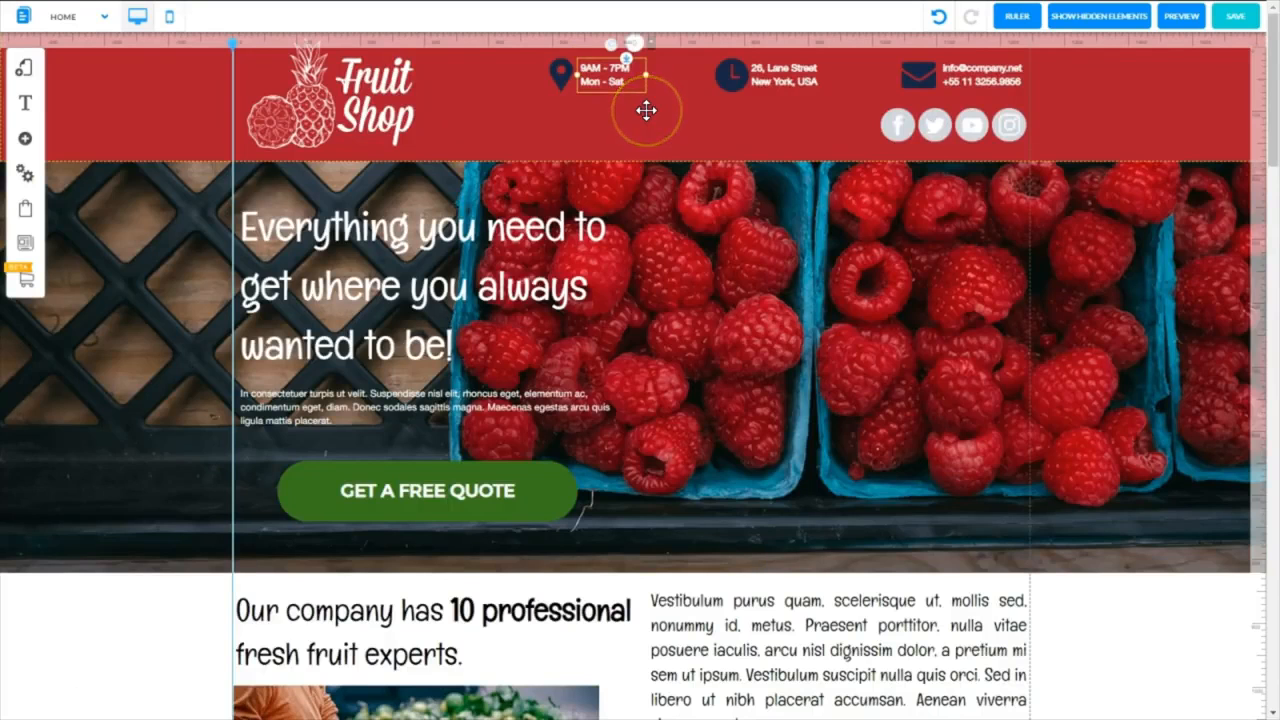
{"action": "key", "text": "ctrl+v"}
{"action": "left_click", "coordinate": [536, 60]}
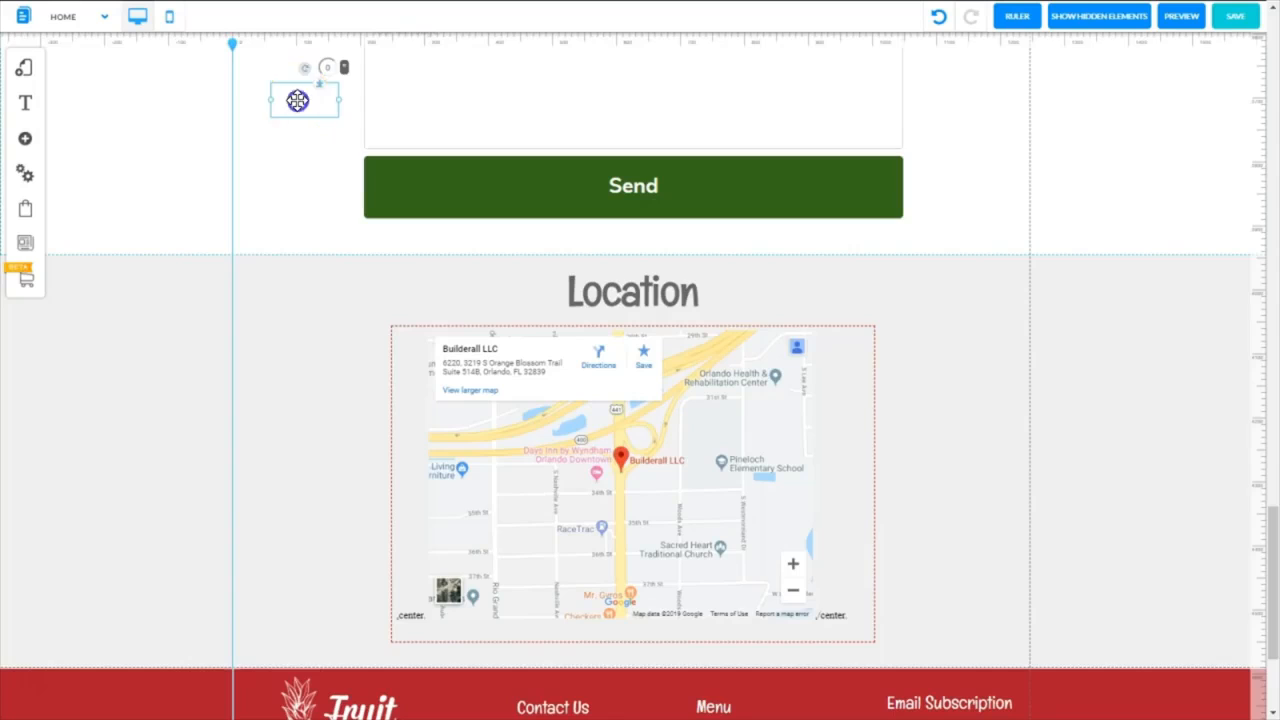
{"action": "left_click_drag", "start_coordinate": [291, 106], "coordinate": [554, 538]}
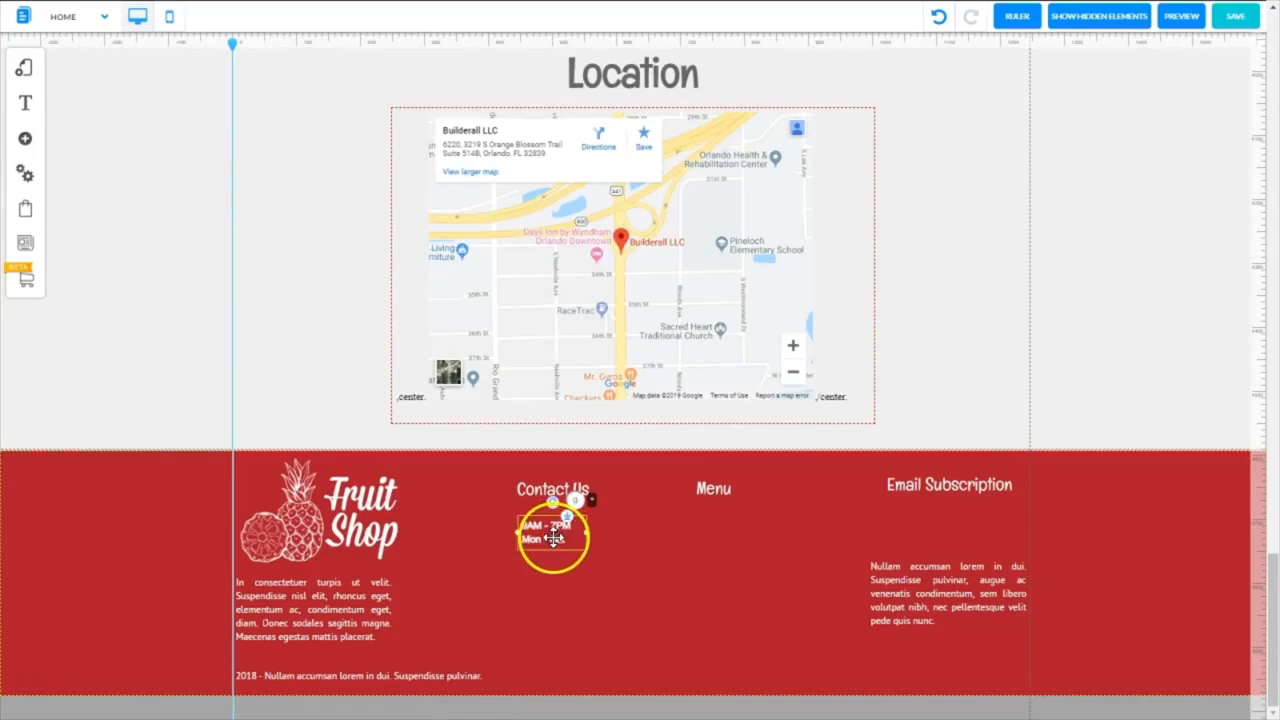
{"action": "left_click", "coordinate": [558, 575]}
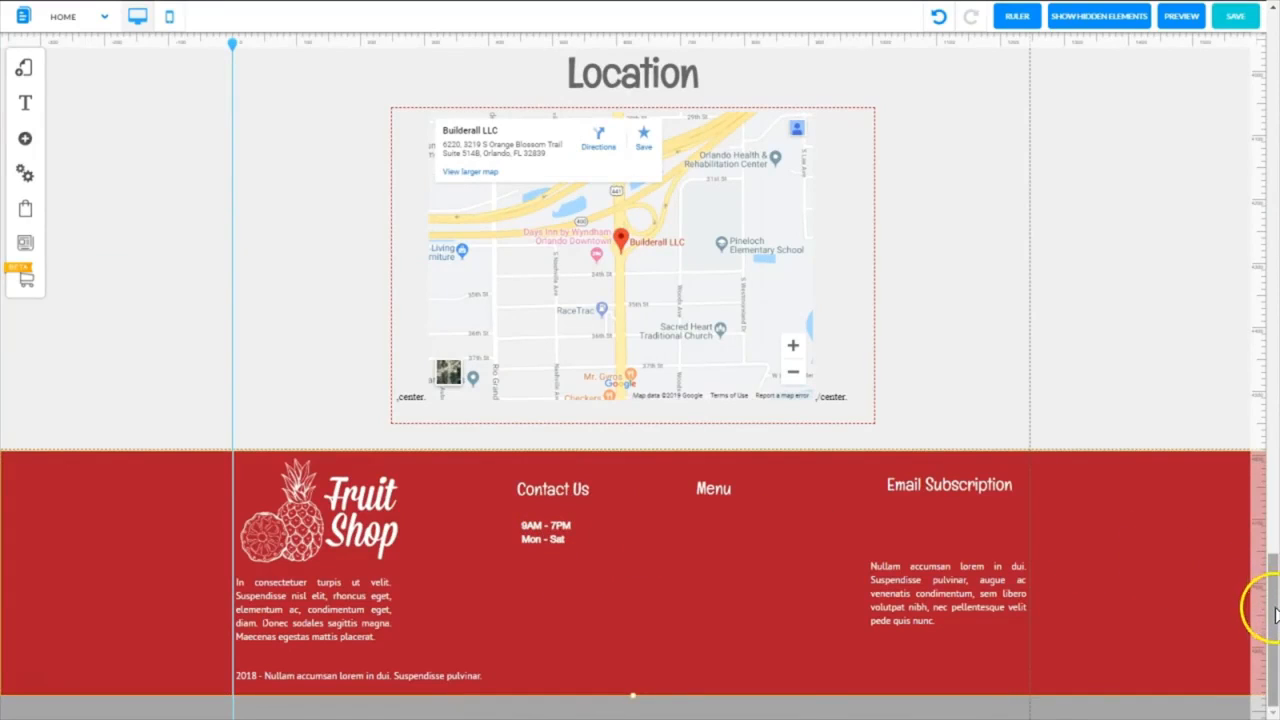
Step: Duplicate the address text from the page header and place the copy below the opening hours in the footer
{"action": "left_click_drag", "start_coordinate": [1275, 612], "coordinate": [726, 74]}
{"action": "left_click", "coordinate": [782, 82]}
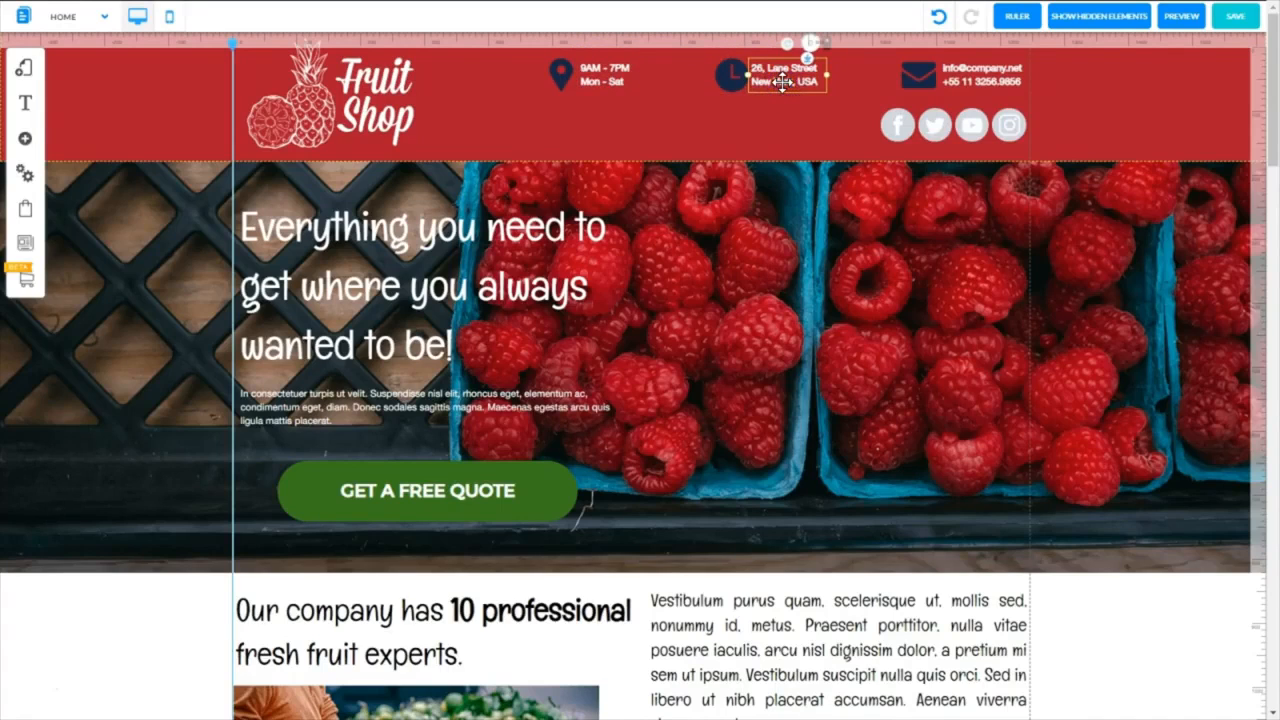
{"action": "left_click_drag", "start_coordinate": [782, 82], "coordinate": [649, 615]}
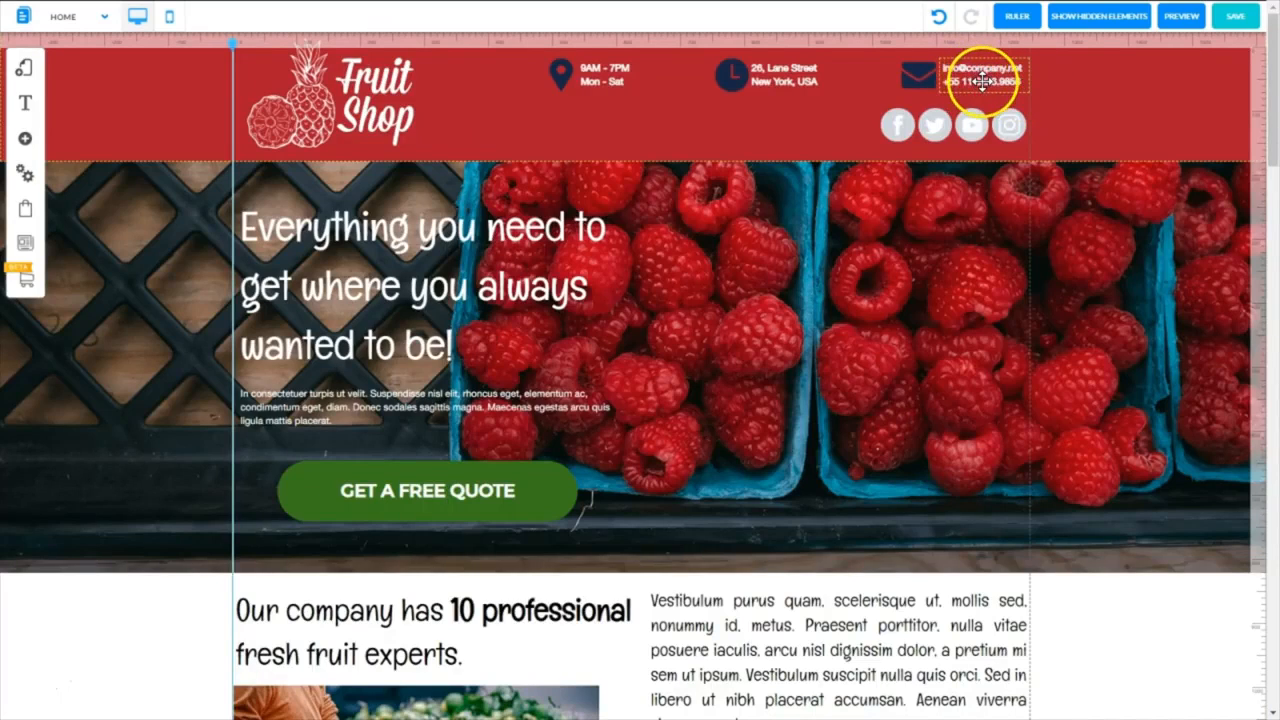
Step: Duplicate the header's e-mail and phone text below the footer address, and fine-tune the spacing of the Contact Us entries
{"action": "left_click", "coordinate": [982, 82]}
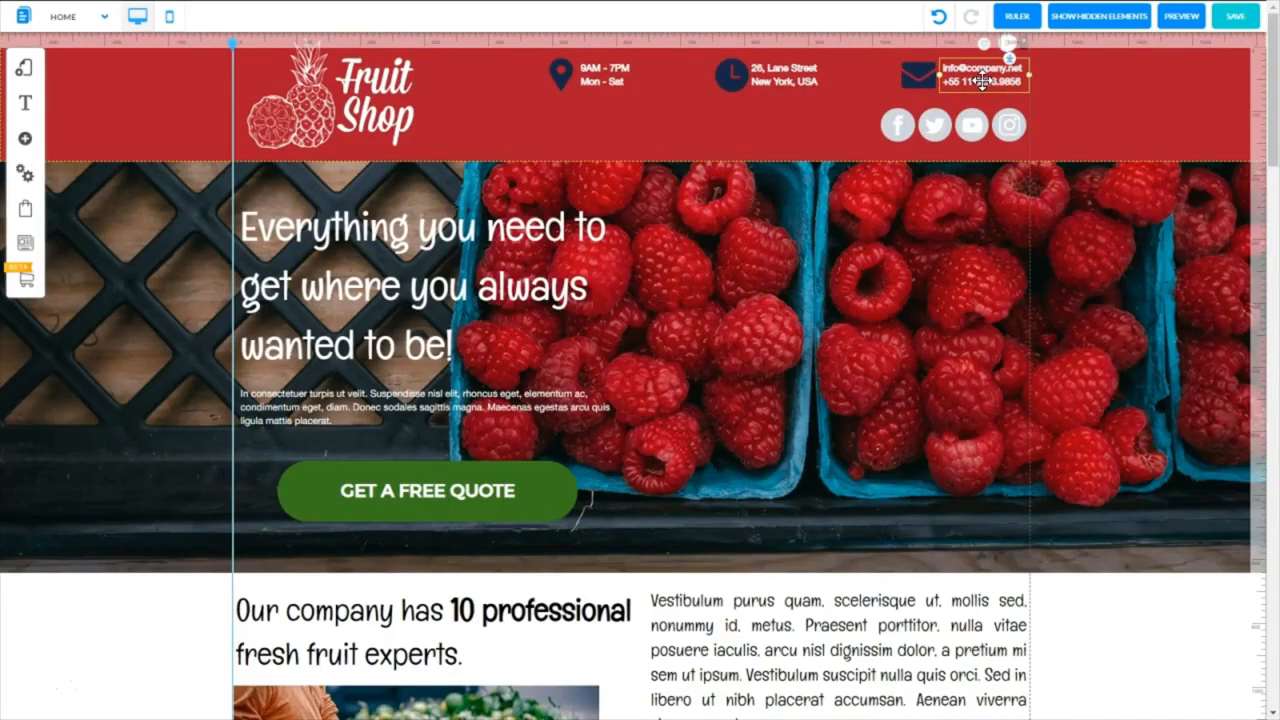
{"action": "key", "text": "ctrl+v"}
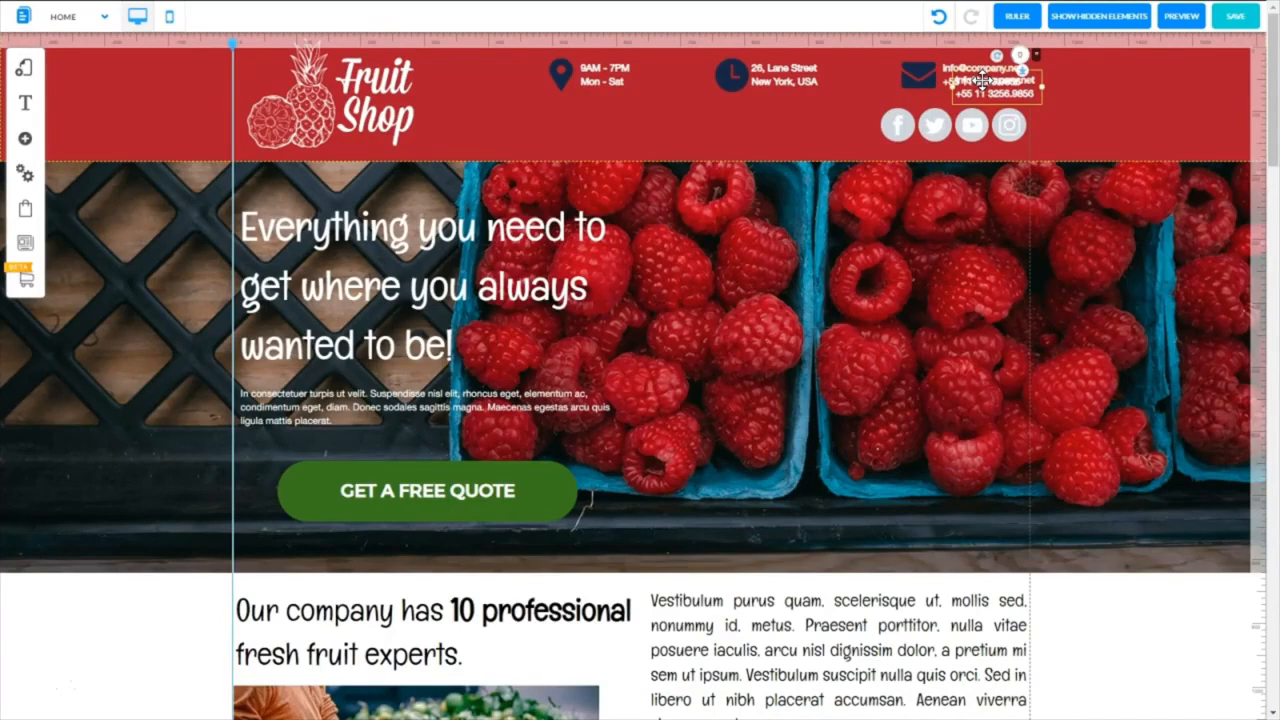
{"action": "left_click_drag", "start_coordinate": [975, 84], "coordinate": [558, 625]}
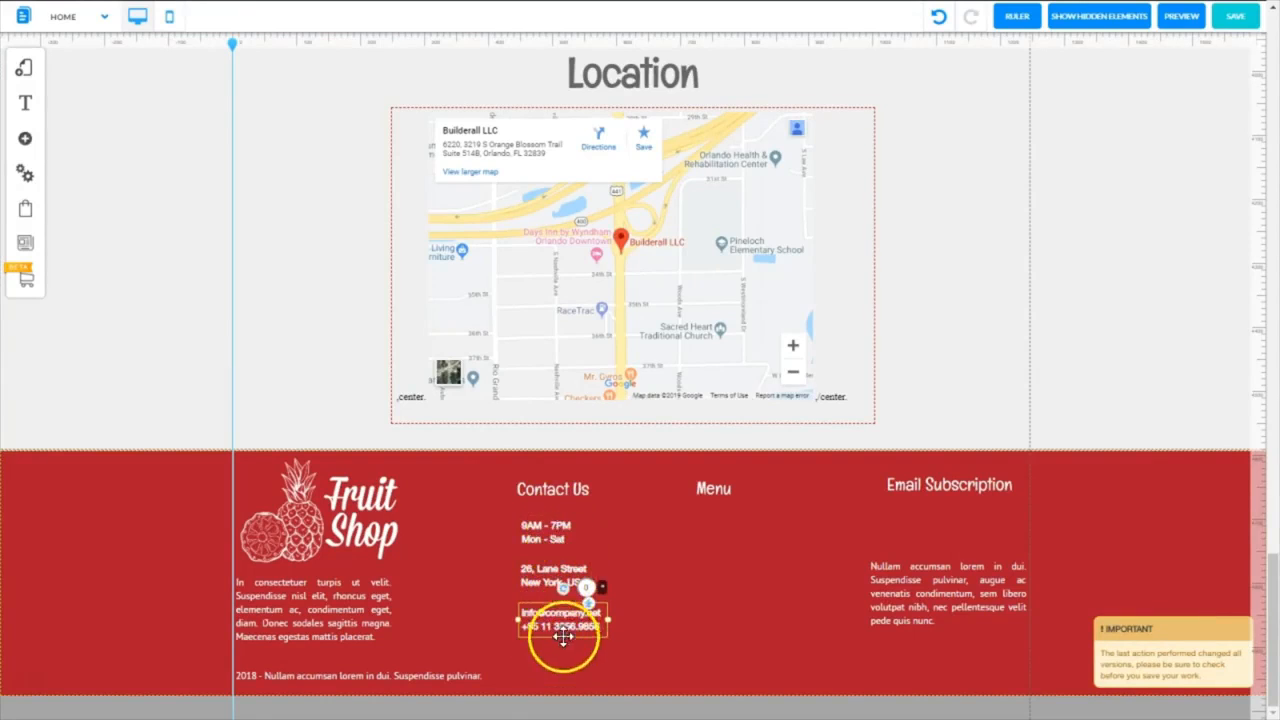
{"action": "left_click", "coordinate": [538, 575]}
{"action": "left_click_drag", "start_coordinate": [538, 573], "coordinate": [538, 569]}
{"action": "left_click", "coordinate": [540, 621]}
{"action": "left_click_drag", "start_coordinate": [540, 621], "coordinate": [541, 615]}
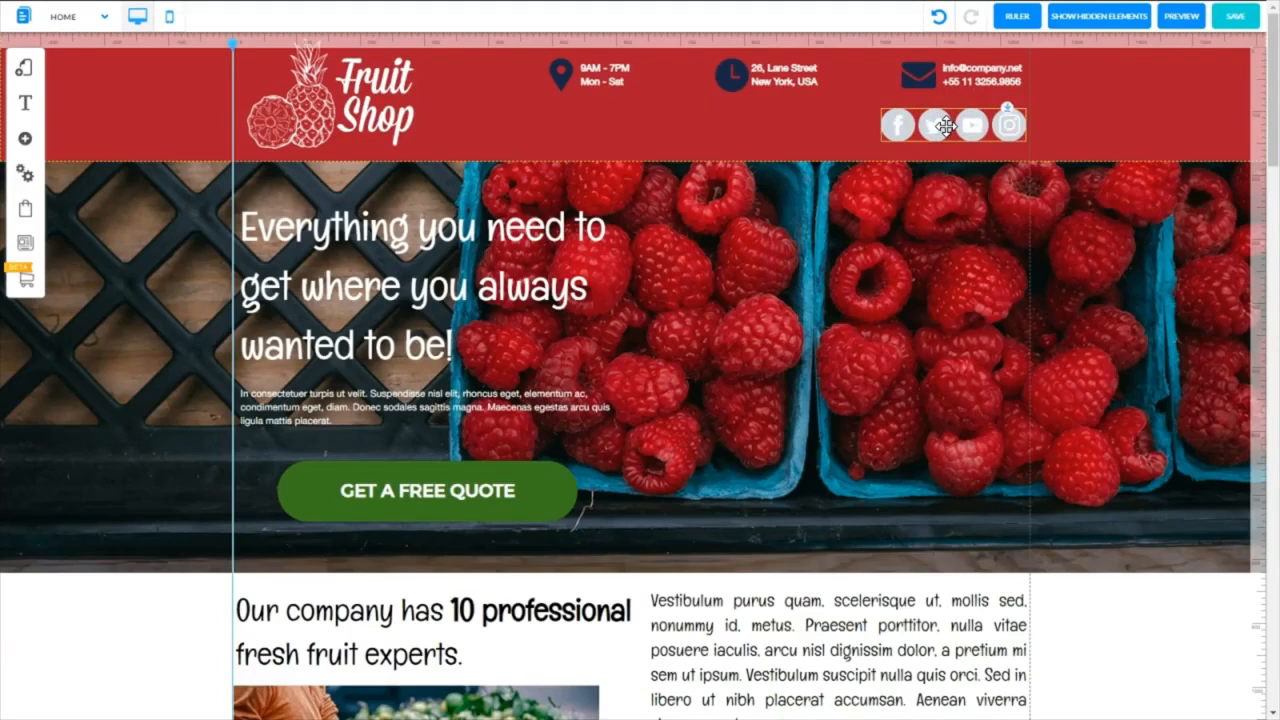
Step: Place a copy of the header's social icons below the subscription paragraph, widen the paragraph to wrap onto four lines and centre the icons beneath it
{"action": "left_click_drag", "start_coordinate": [946, 126], "coordinate": [933, 660]}
{"action": "scroll", "coordinate": [391, 114], "scroll_direction": "down", "scroll_amount": 15}
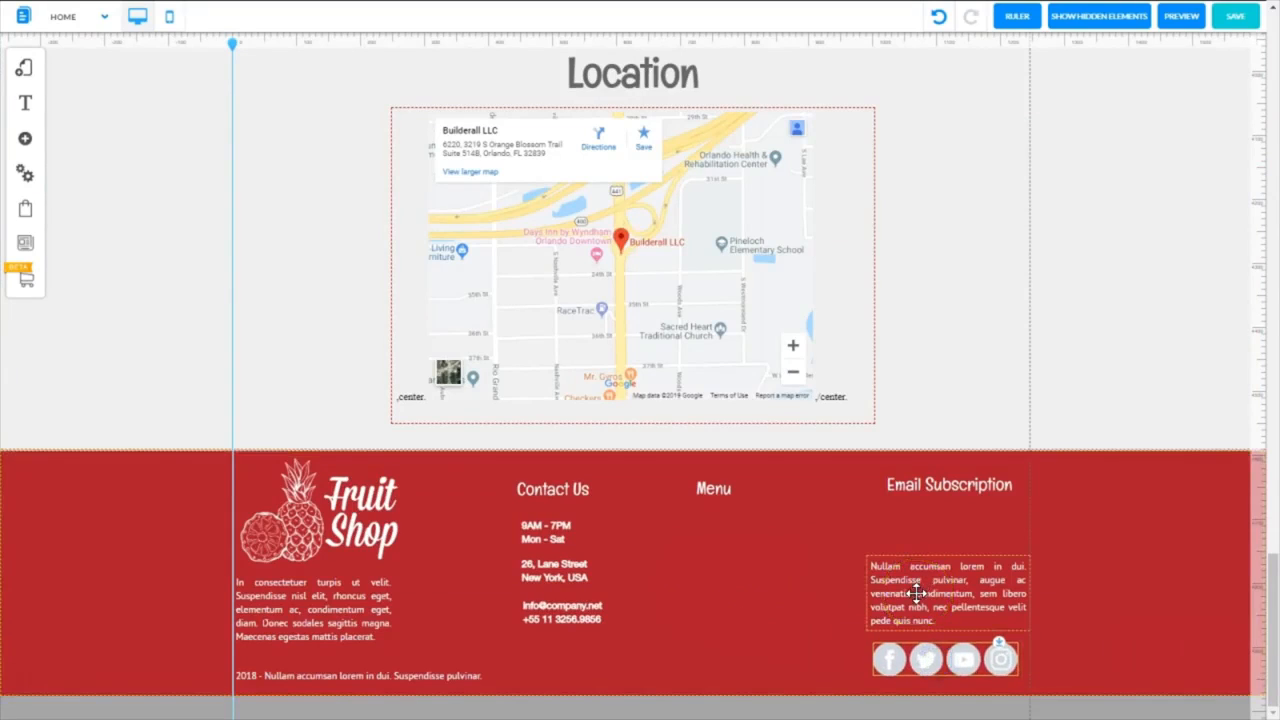
{"action": "left_click", "coordinate": [916, 593]}
{"action": "left_click_drag", "start_coordinate": [866, 594], "coordinate": [825, 593]}
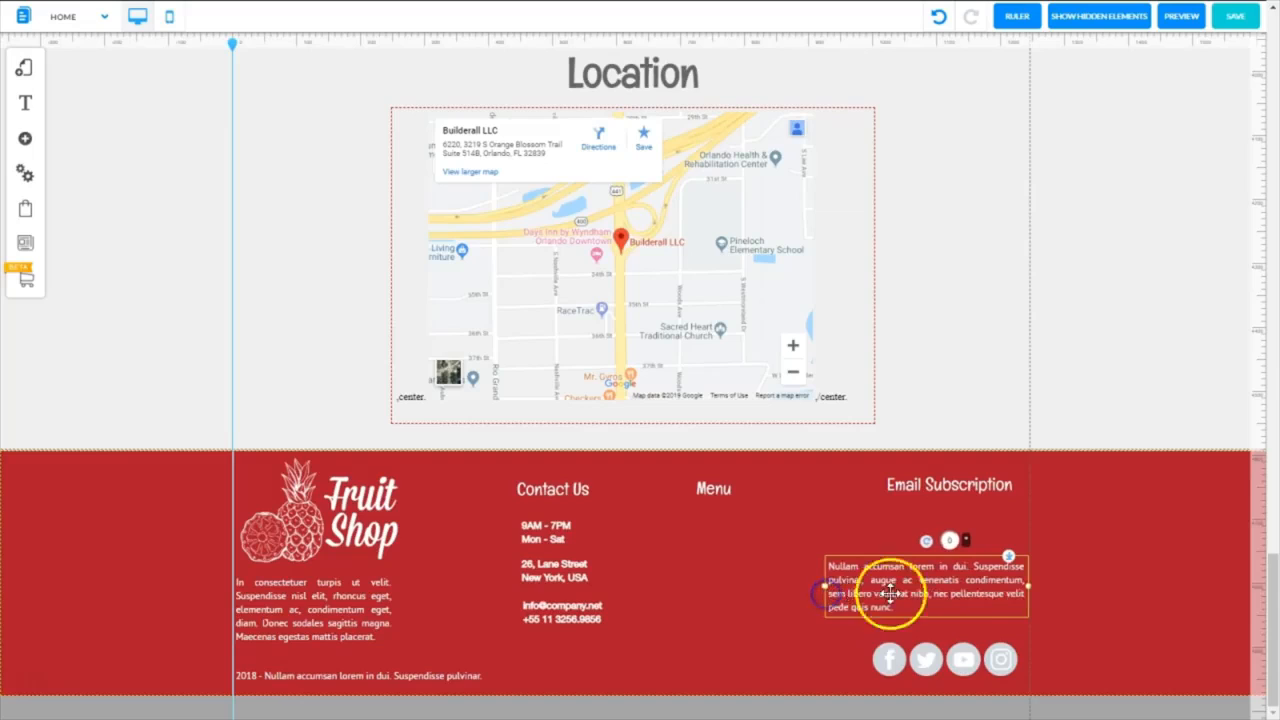
{"action": "left_click", "coordinate": [951, 662]}
{"action": "left_click_drag", "start_coordinate": [951, 662], "coordinate": [929, 657]}
Step: Lower the subscription paragraph closer to the social icons and move the Email Subscription heading up and left, centred above the paragraph
{"action": "left_click", "coordinate": [902, 563]}
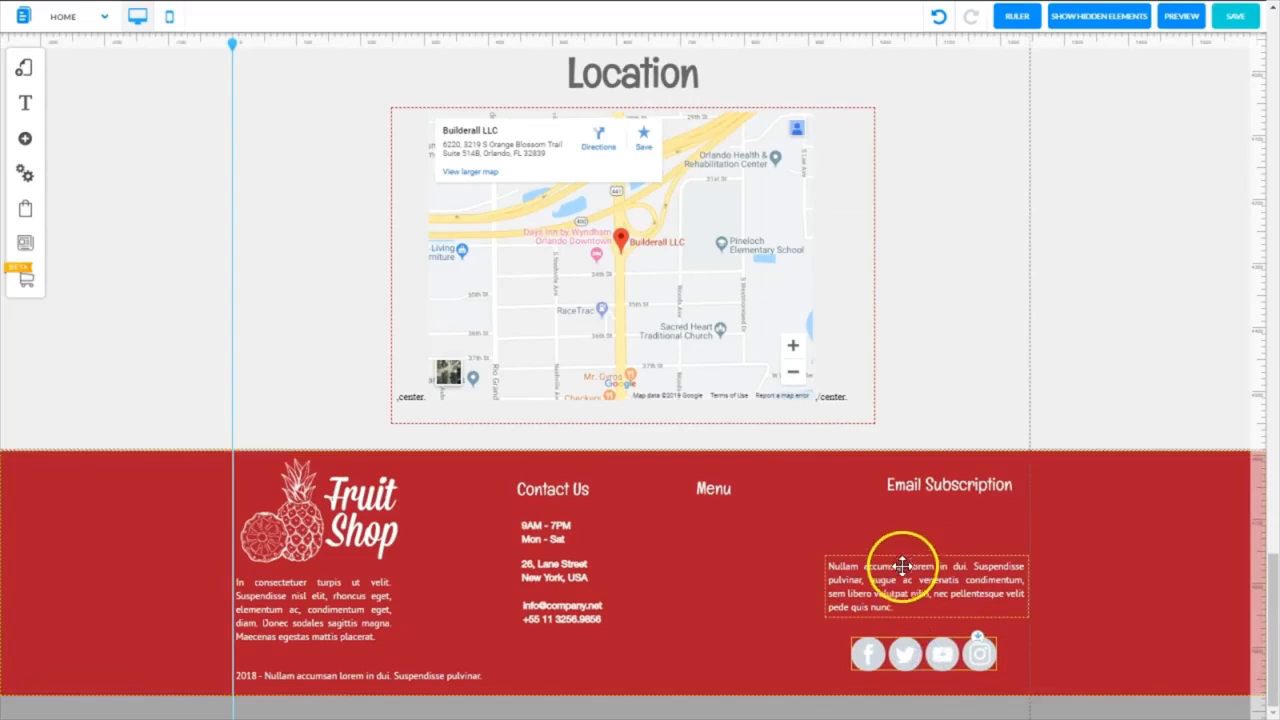
{"action": "left_click_drag", "start_coordinate": [910, 593], "coordinate": [907, 603]}
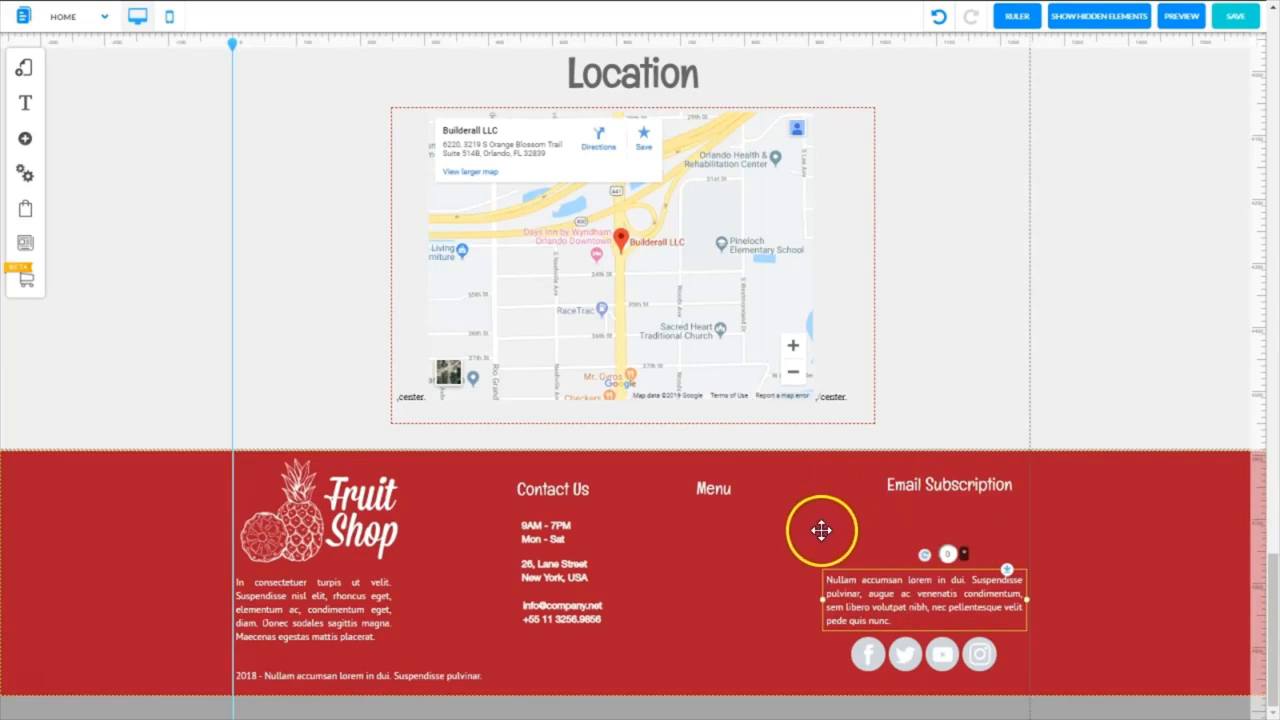
{"action": "left_click_drag", "start_coordinate": [926, 491], "coordinate": [892, 480]}
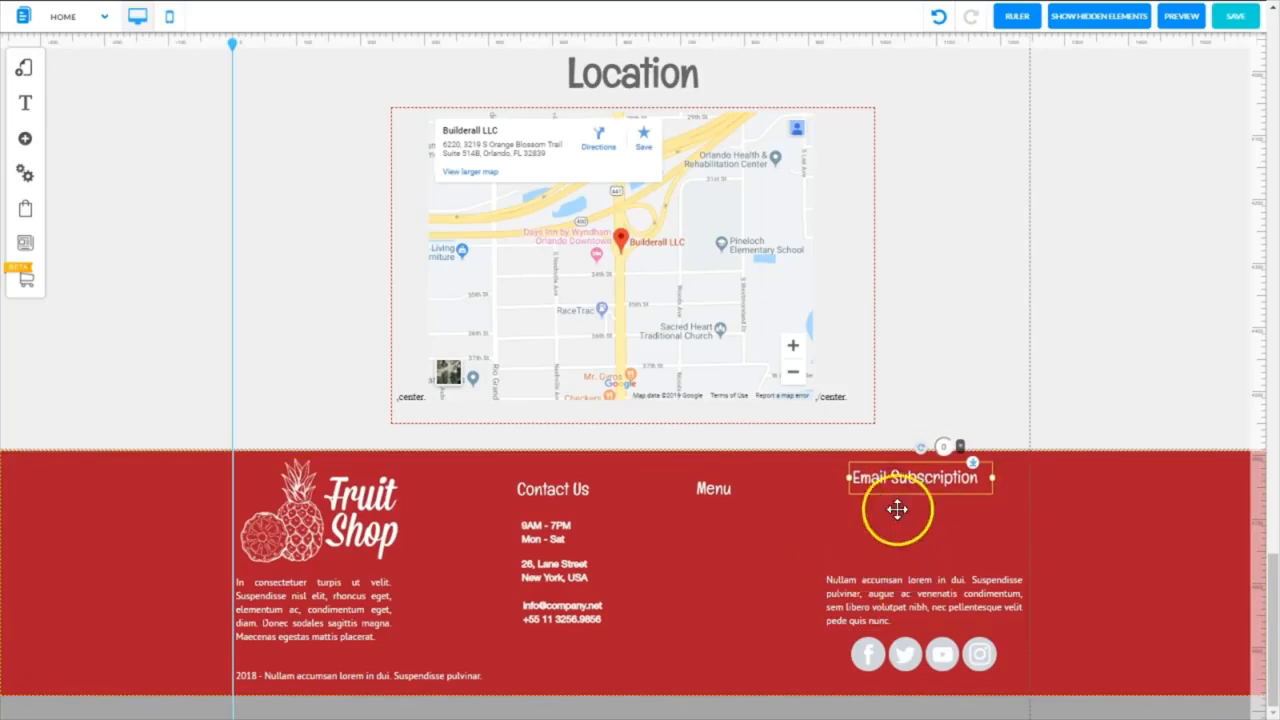
Step: Raise the Menu and Contact Us headings in the footer to line up with the Email Subscription heading
{"action": "mouse_move", "coordinate": [710, 489]}
{"action": "left_mouse_down"}
{"action": "mouse_move", "coordinate": [714, 469]}
{"action": "mouse_move", "coordinate": [705, 478]}
{"action": "left_mouse_up"}
{"action": "left_click", "coordinate": [549, 491]}
{"action": "left_click_drag", "start_coordinate": [549, 491], "coordinate": [556, 476]}
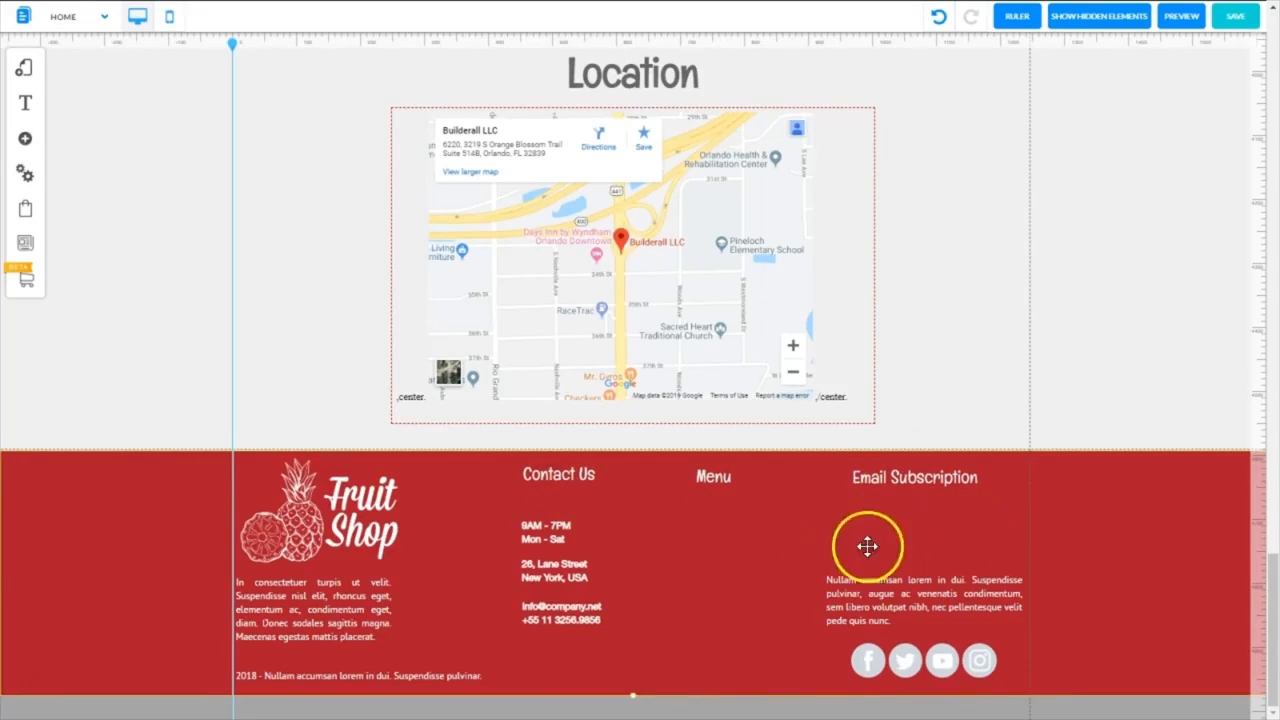
Step: Add the "Get Your Free Stuff Today" opt-in form to the footer below the Menu heading and narrow it to about one column
{"action": "left_click", "coordinate": [26, 144]}
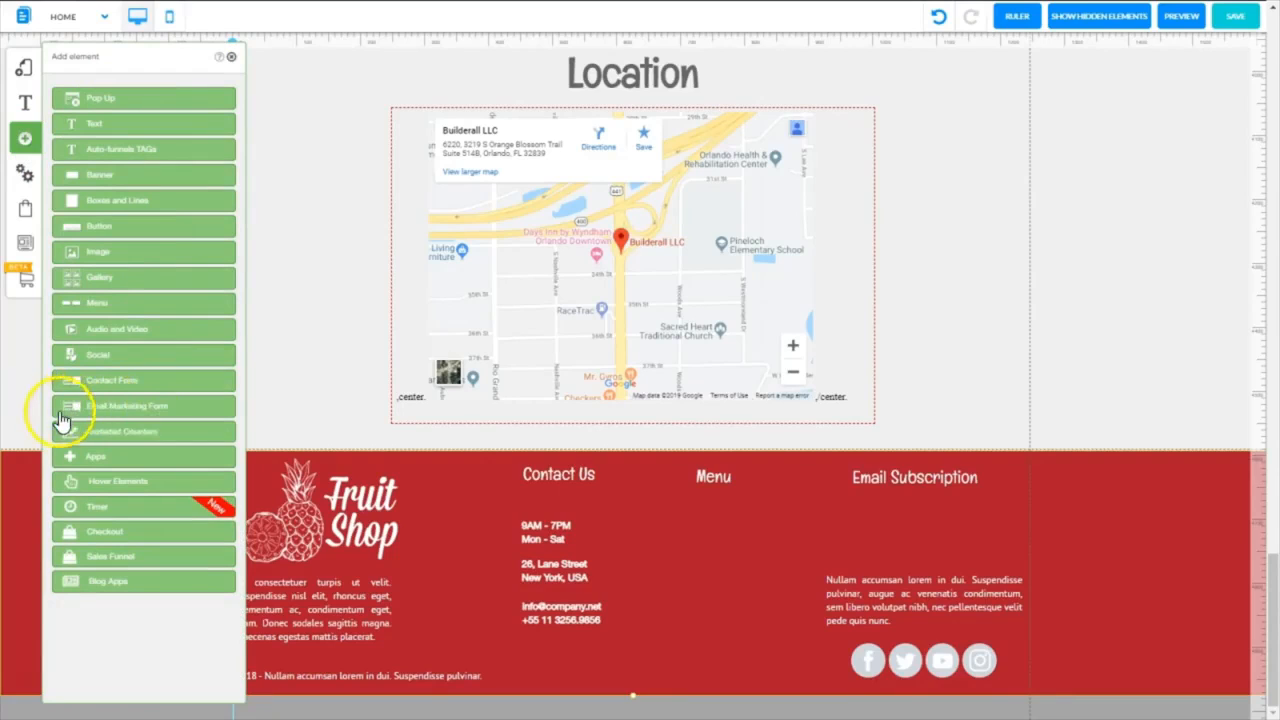
{"action": "left_click", "coordinate": [118, 408]}
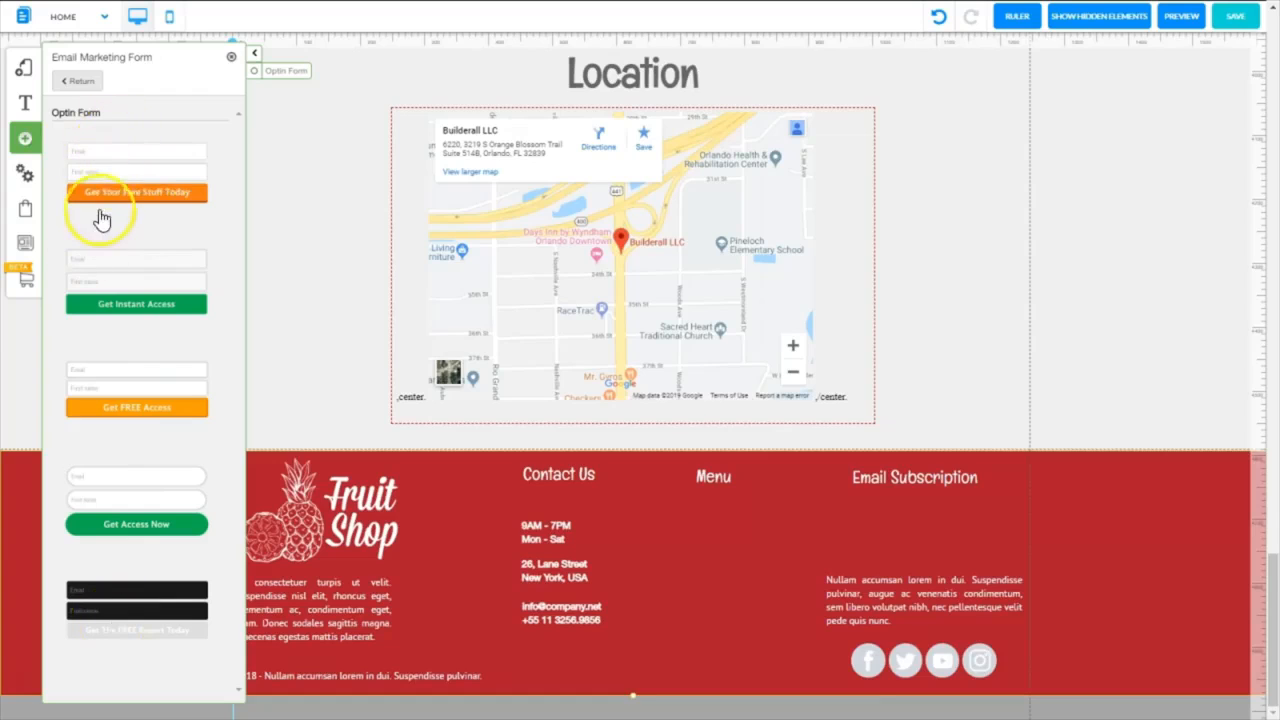
{"action": "left_click", "coordinate": [126, 172]}
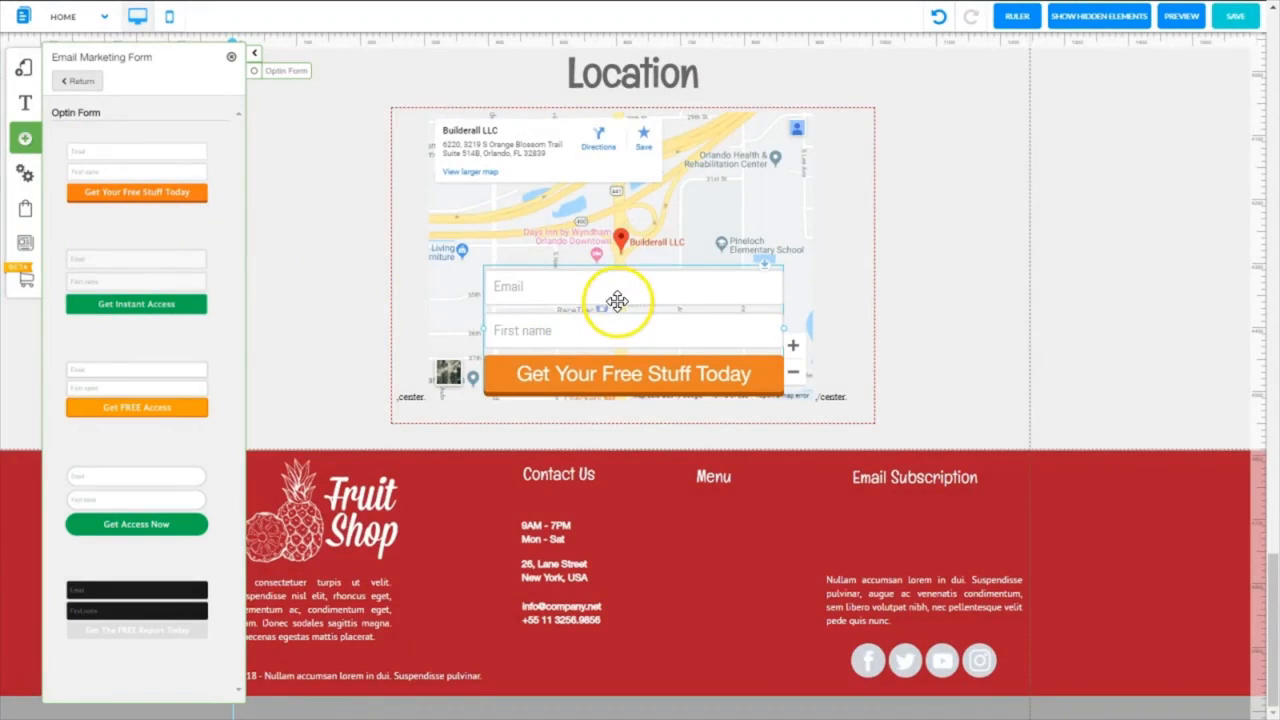
{"action": "left_click_drag", "start_coordinate": [617, 296], "coordinate": [742, 530]}
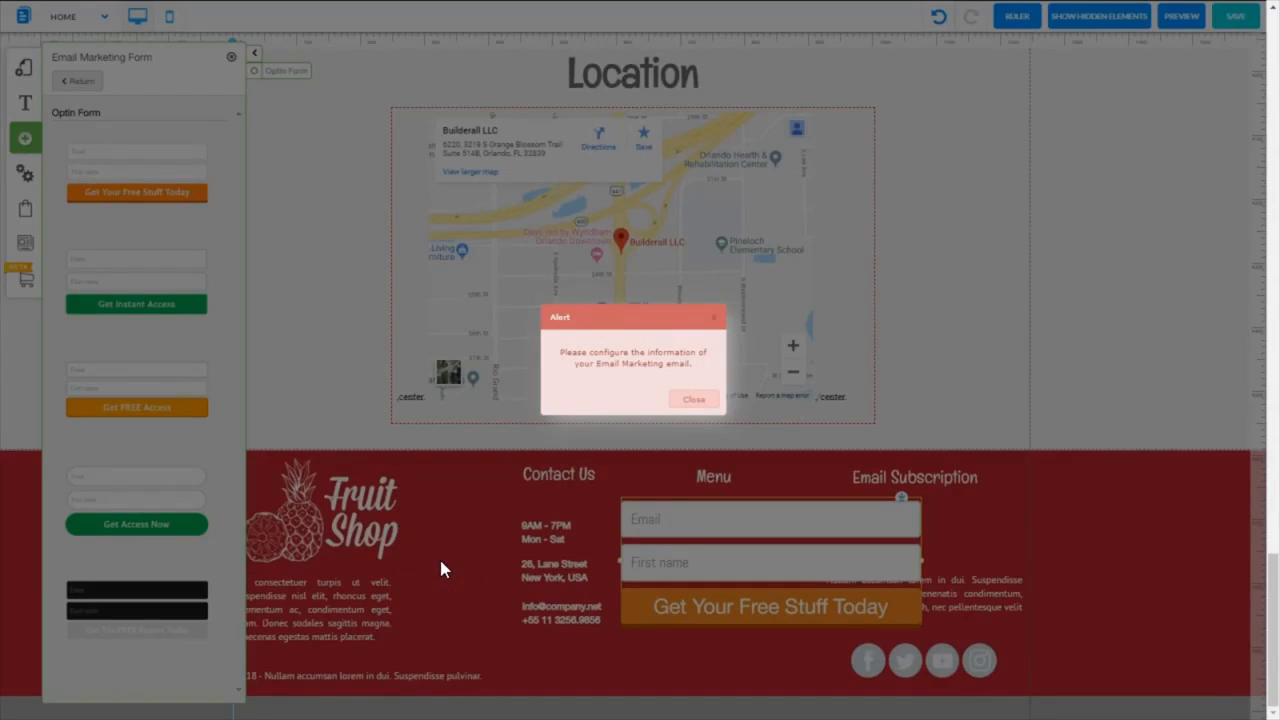
{"action": "left_click", "coordinate": [688, 402]}
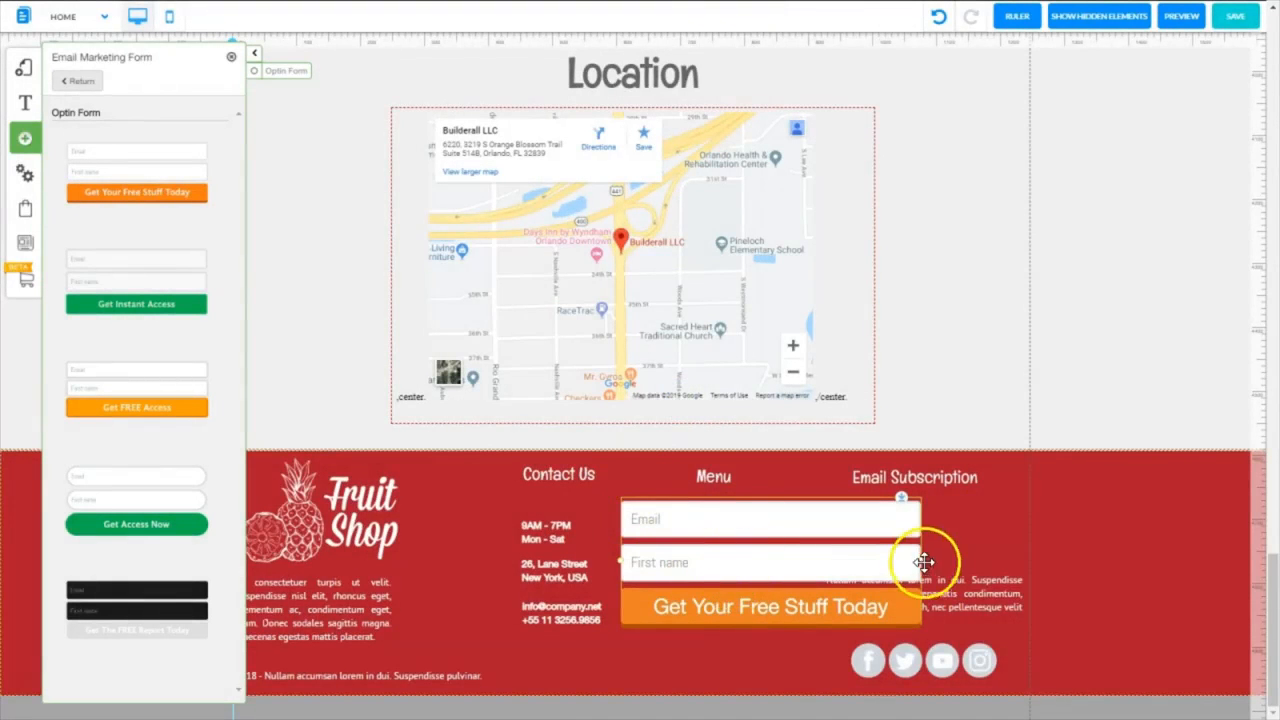
{"action": "left_click_drag", "start_coordinate": [921, 563], "coordinate": [807, 567]}
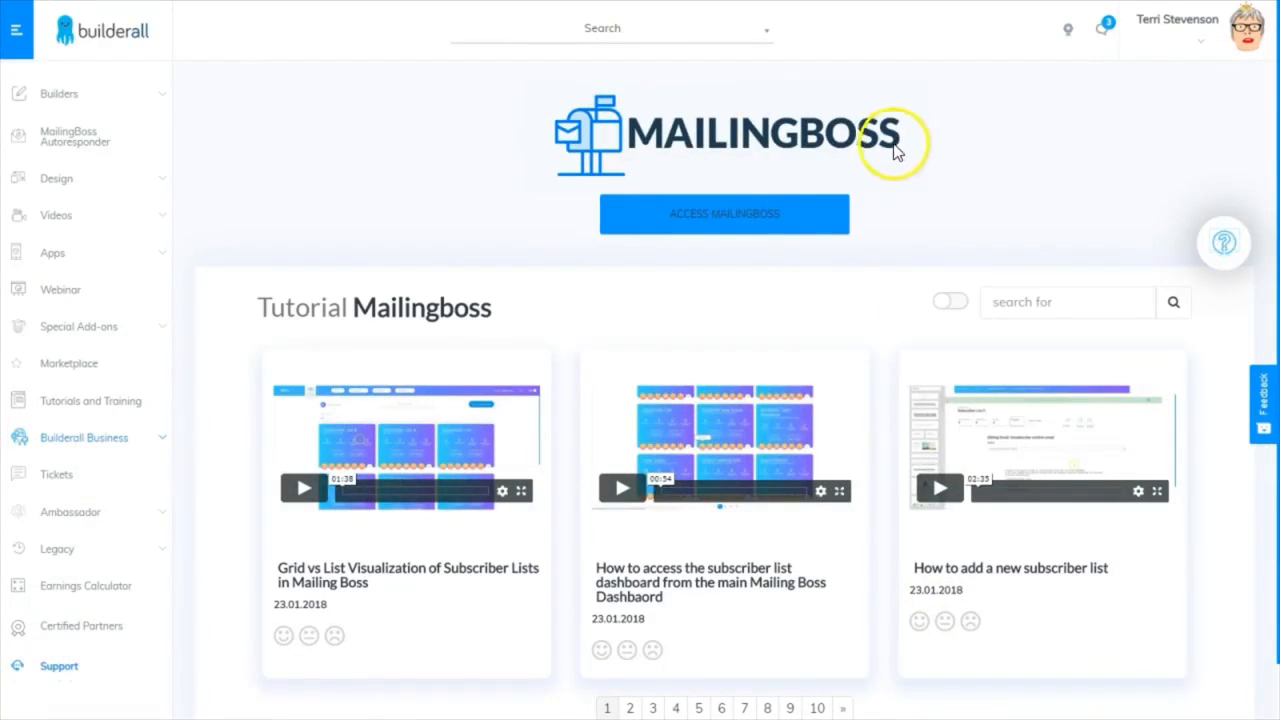
Step: Switch to MailingBoss and save a new workflow named Fruit Shop
{"action": "left_click", "coordinate": [728, 218]}
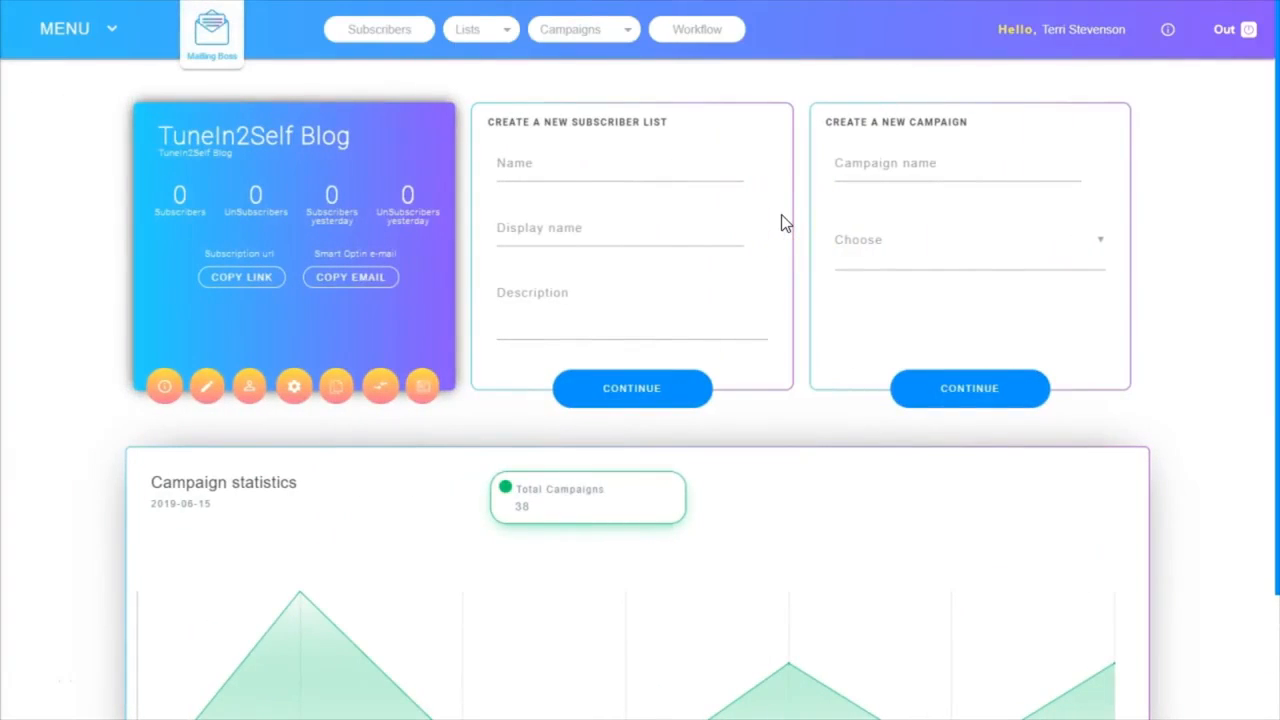
{"action": "left_click", "coordinate": [707, 31]}
{"action": "left_click", "coordinate": [96, 126]}
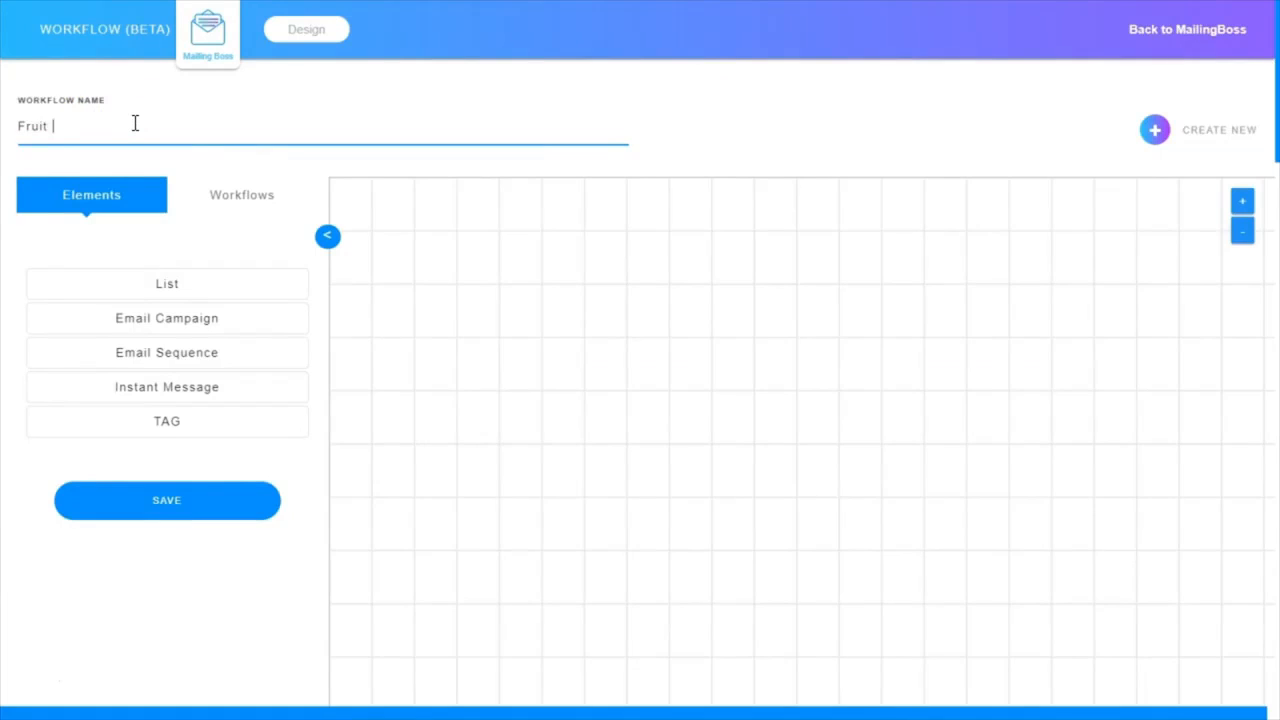
{"action": "type", "text": "hop"}
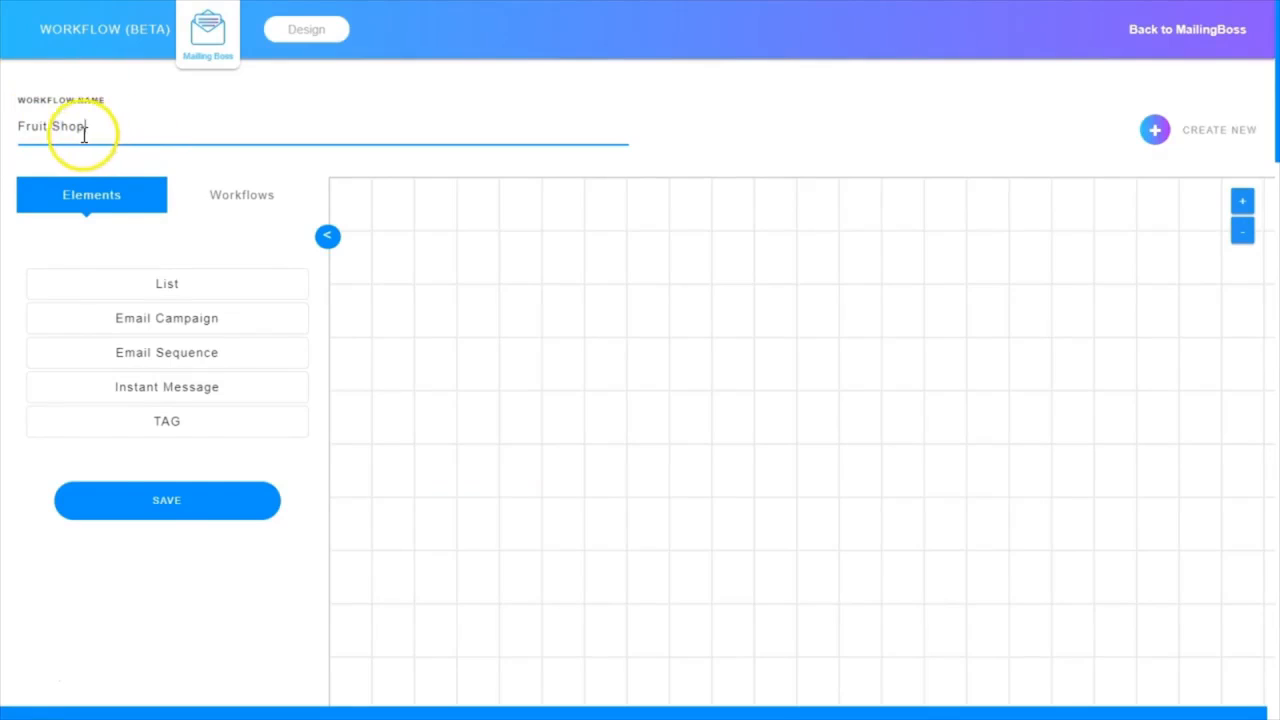
{"action": "left_click", "coordinate": [166, 510]}
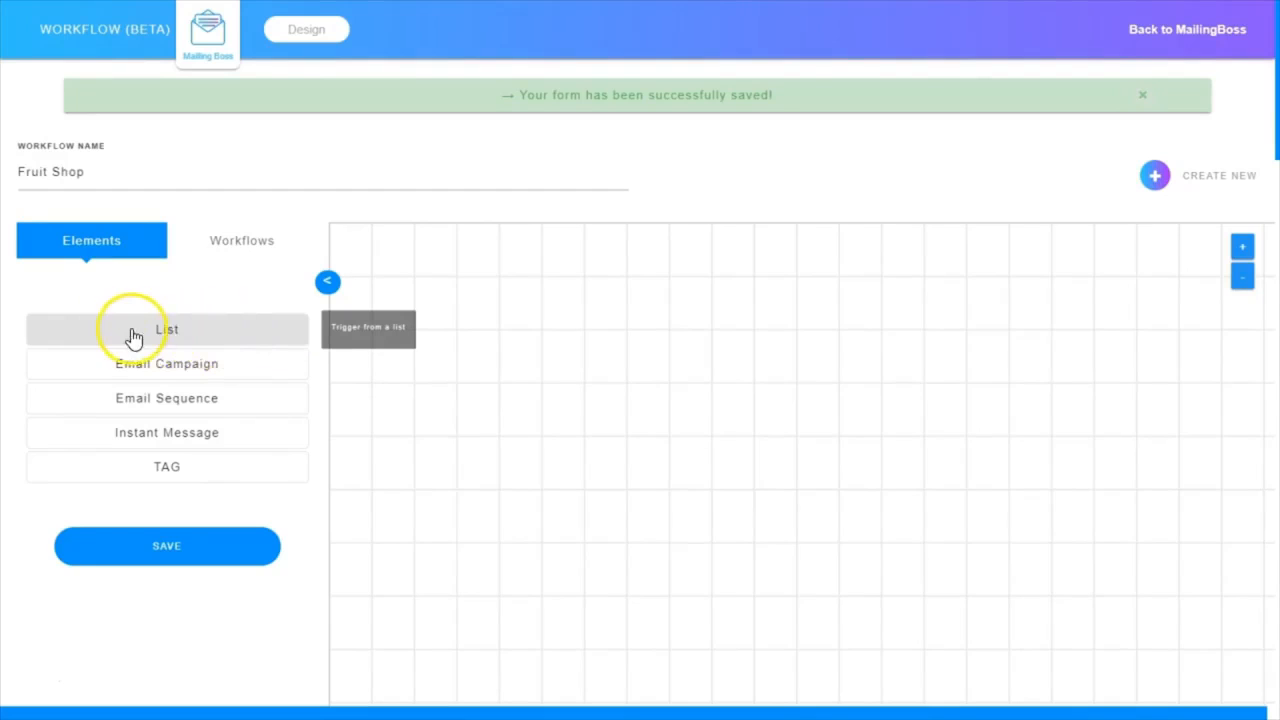
Step: Place a List element on the workflow canvas and look through the existing lists in its settings
{"action": "left_click_drag", "start_coordinate": [170, 333], "coordinate": [440, 332]}
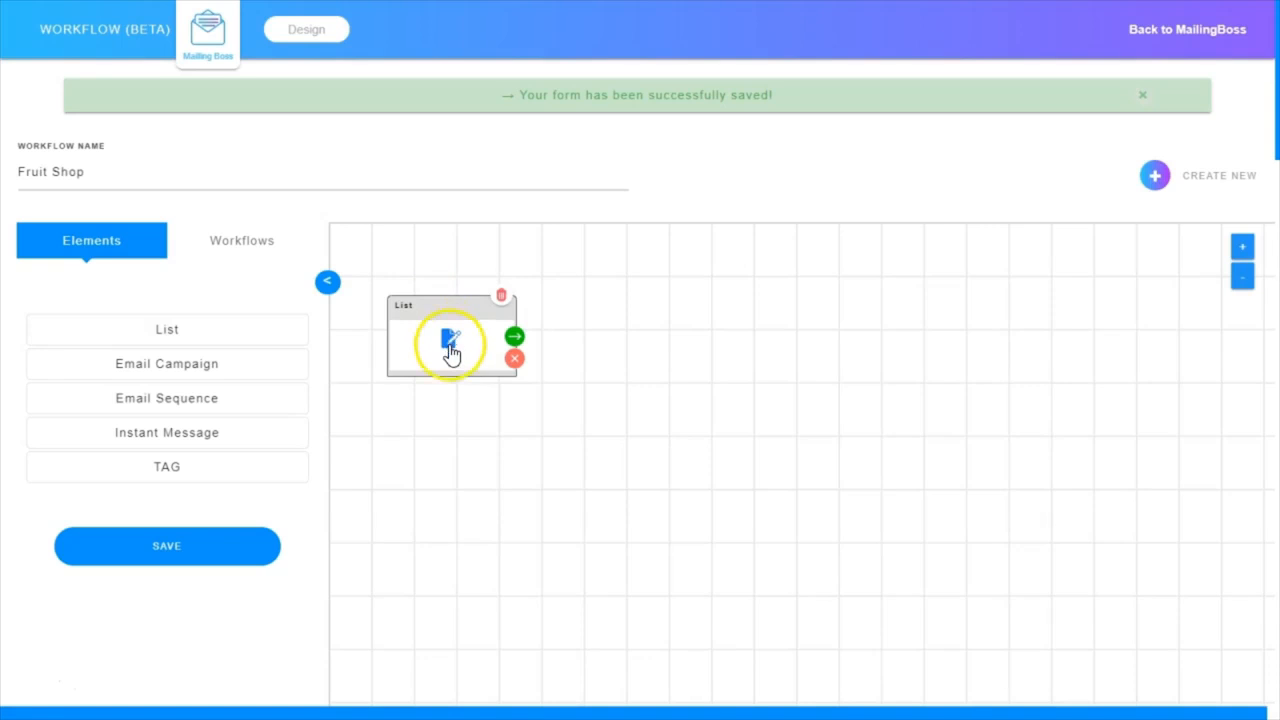
{"action": "left_click", "coordinate": [450, 345]}
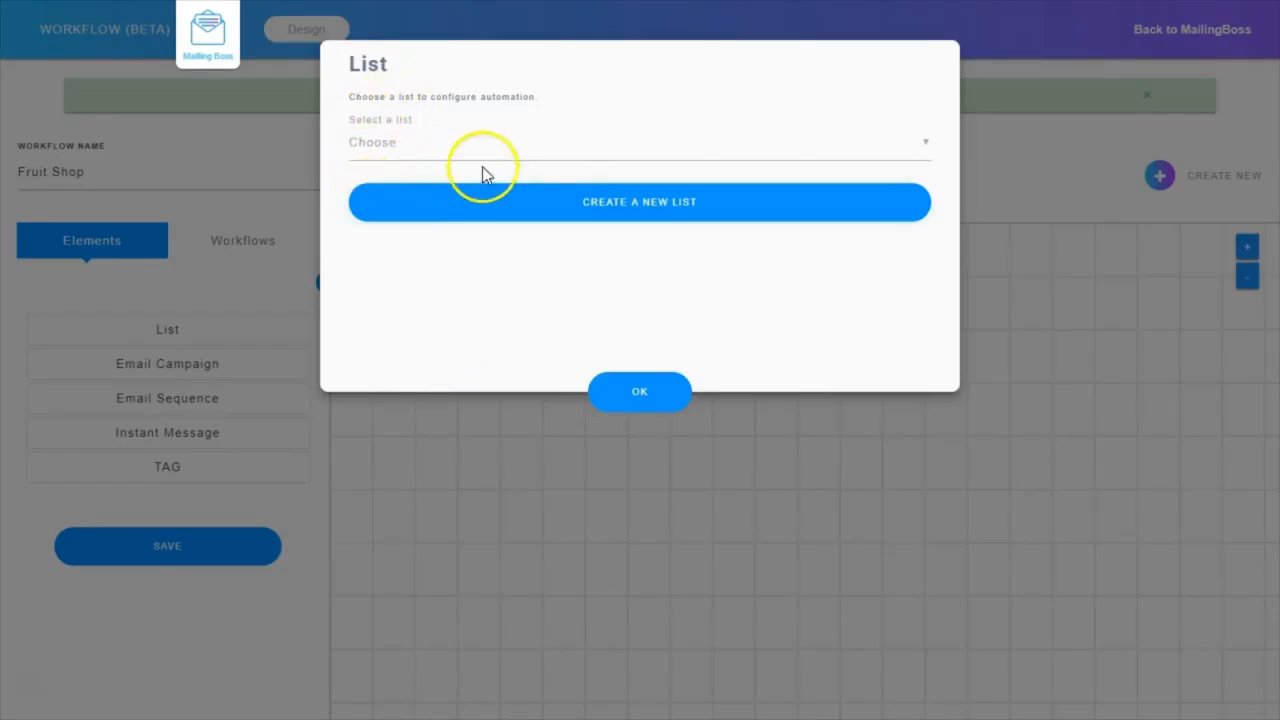
{"action": "left_click", "coordinate": [930, 141]}
{"action": "left_click", "coordinate": [928, 141]}
{"action": "left_click", "coordinate": [925, 143]}
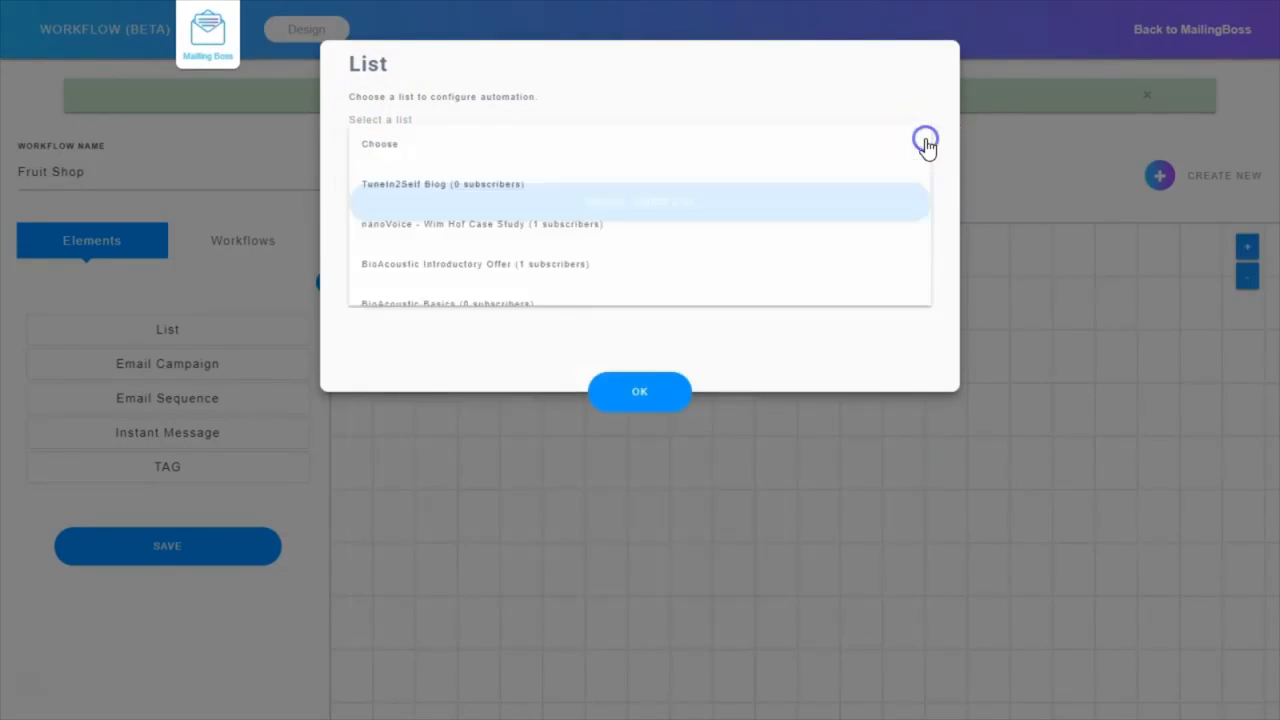
{"action": "left_click", "coordinate": [928, 146]}
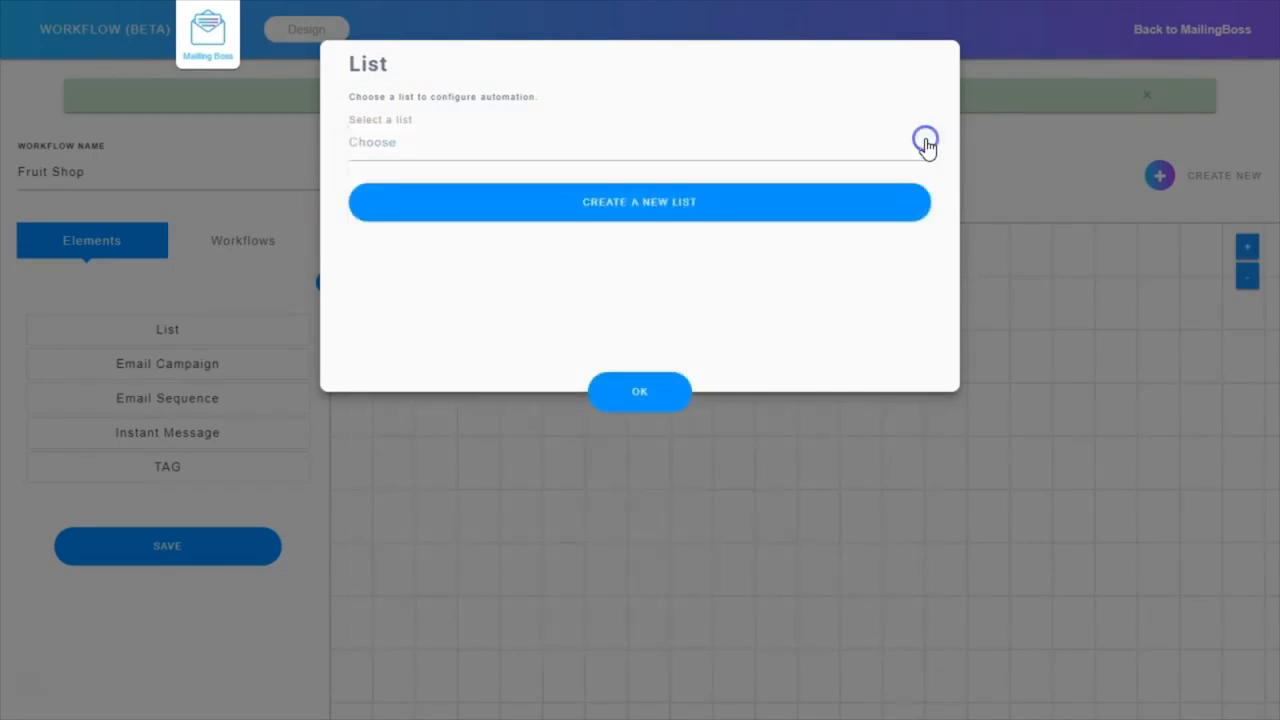
Step: Create a new subscriber list with Fruit Shop as name, display name and description, keeping double opt-in and double opt-out
{"action": "left_click", "coordinate": [632, 202]}
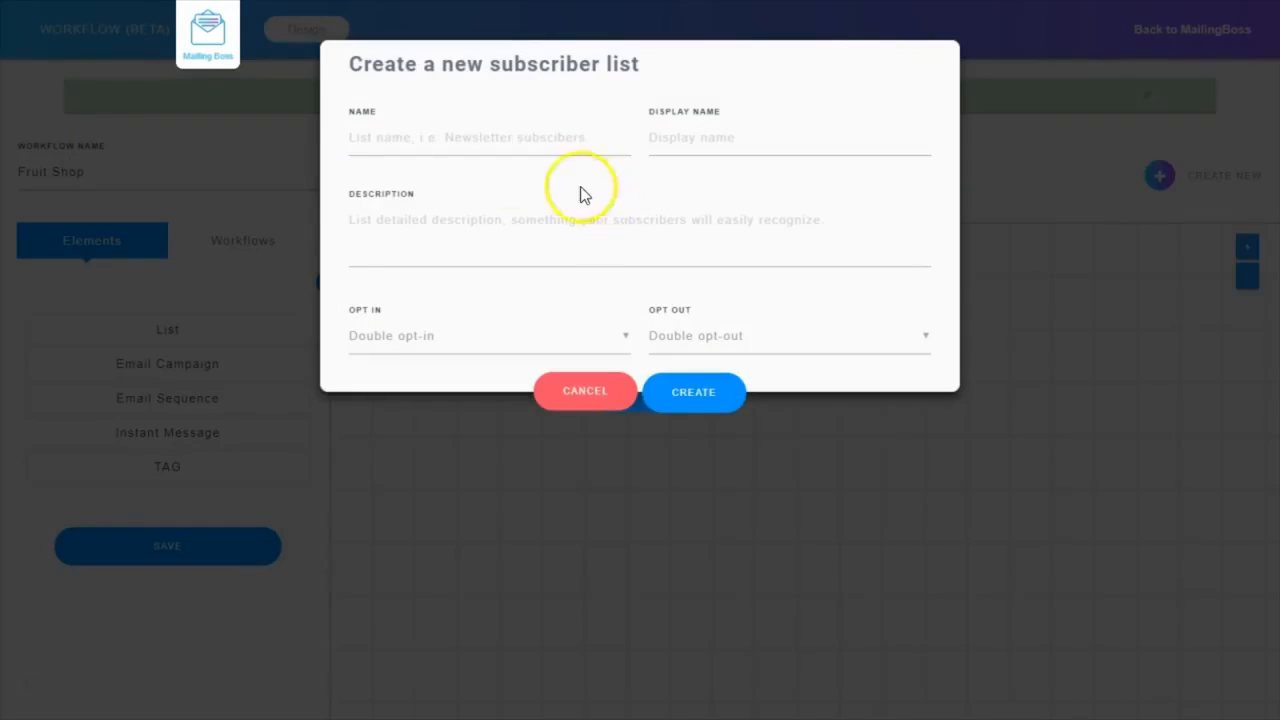
{"action": "left_click", "coordinate": [380, 138]}
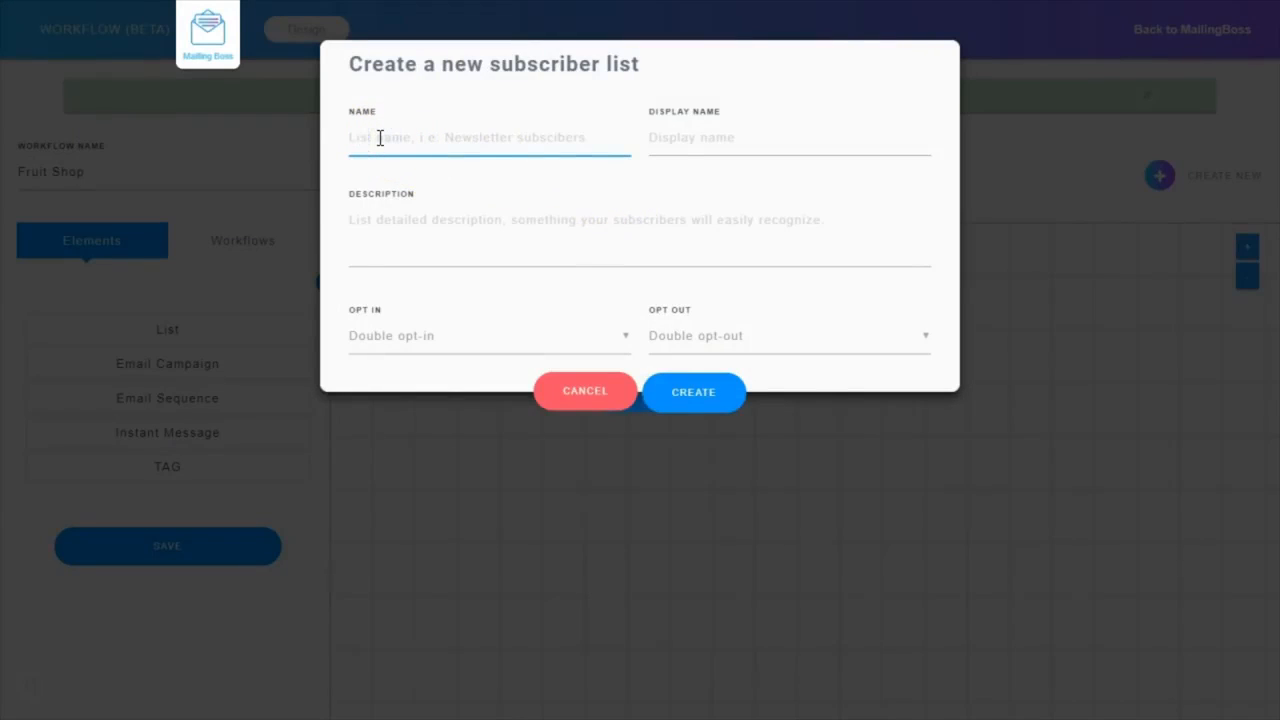
{"action": "type", "text": "Fru"}
{"action": "type", "text": "it Shop"}
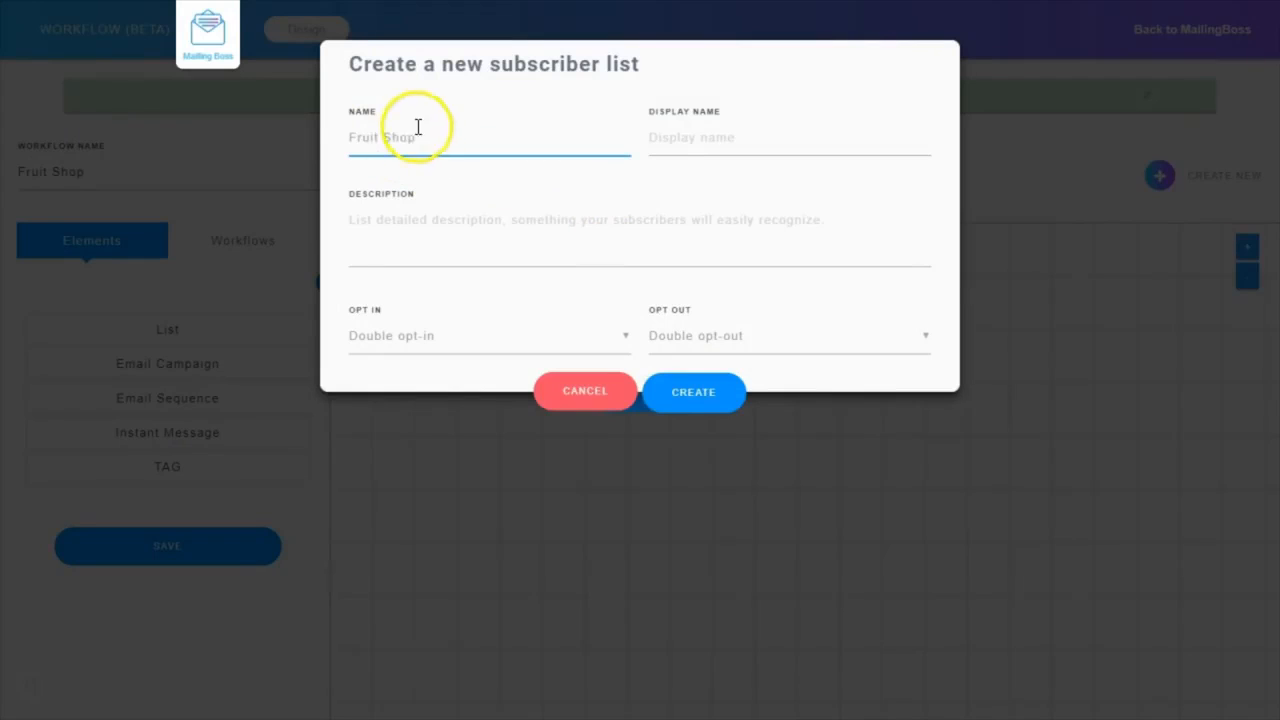
{"action": "left_click_drag", "start_coordinate": [418, 136], "coordinate": [379, 141]}
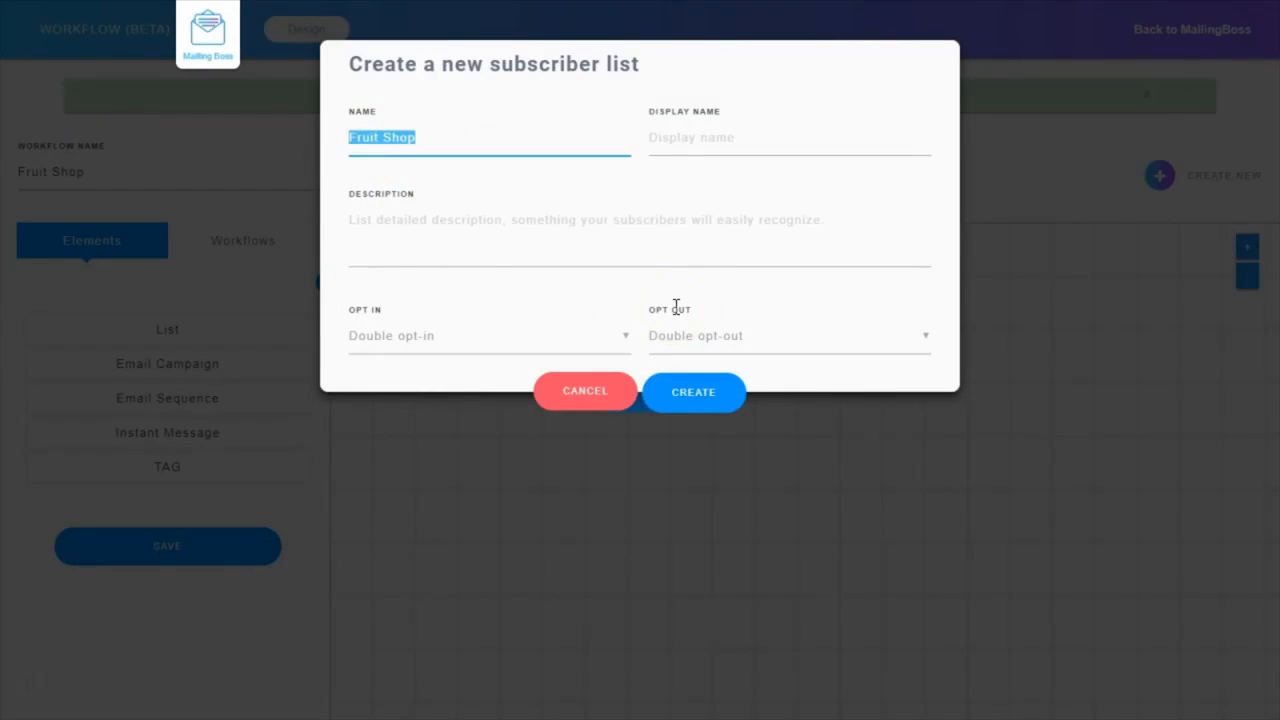
{"action": "left_click", "coordinate": [674, 139]}
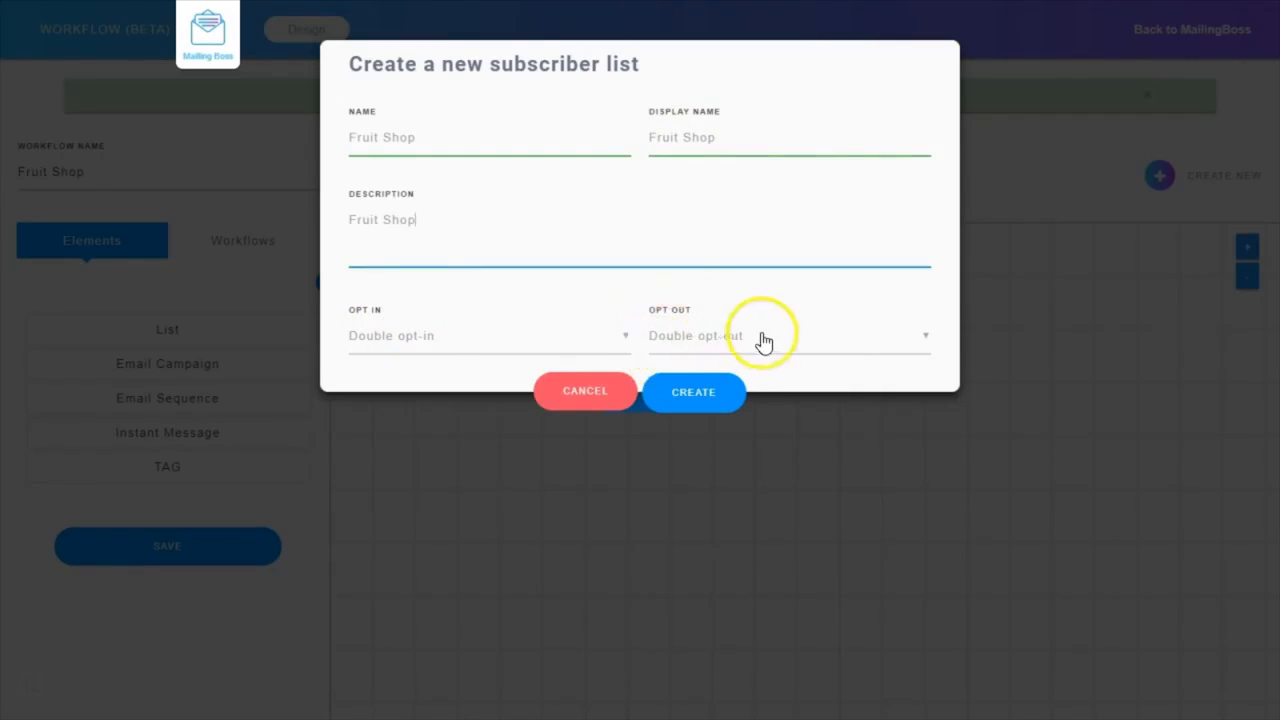
{"action": "left_click", "coordinate": [686, 390]}
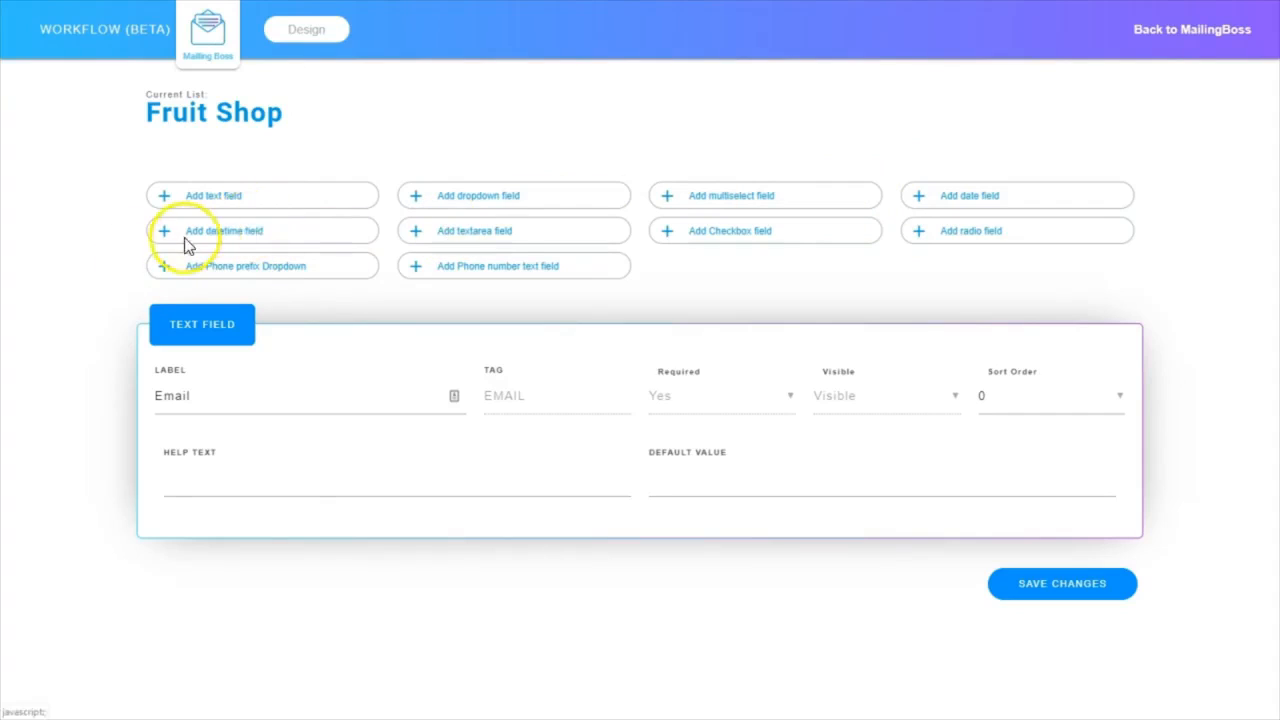
Step: Save the Fruit Shop list with its Email field, and return to the workflow design to review the list's follow-up actions
{"action": "left_click", "coordinate": [1037, 588]}
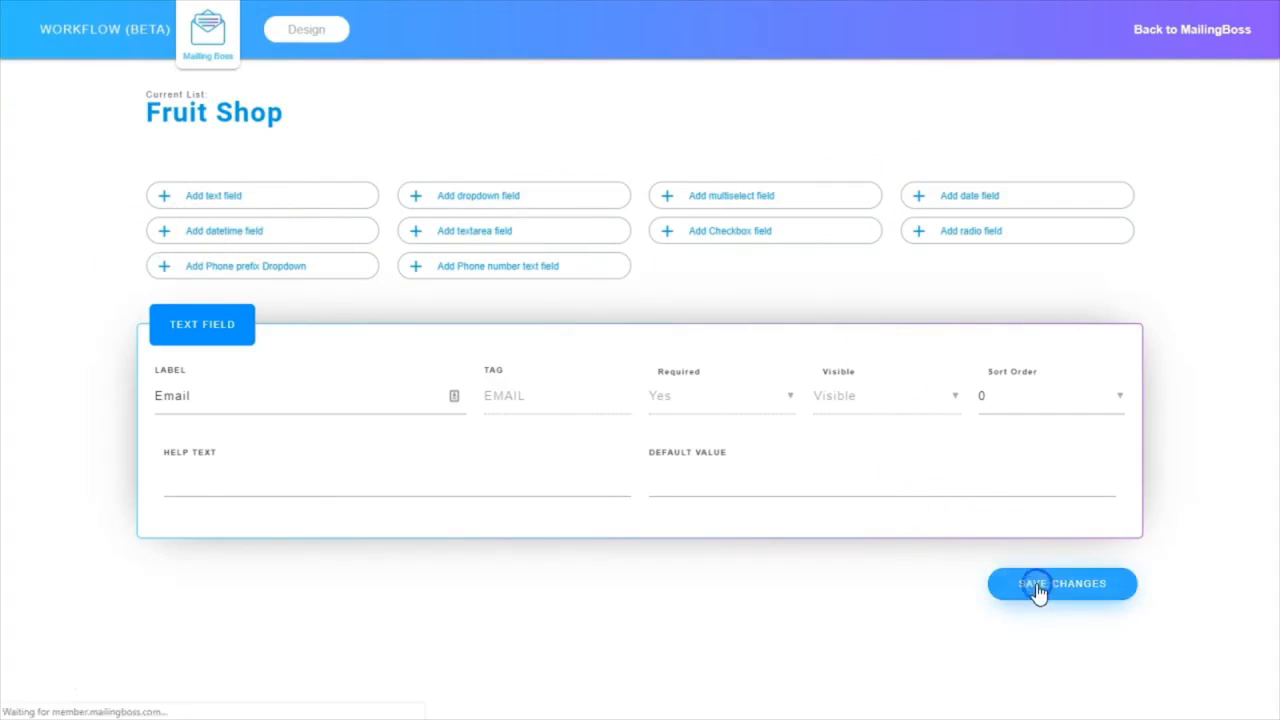
{"action": "left_click", "coordinate": [306, 30]}
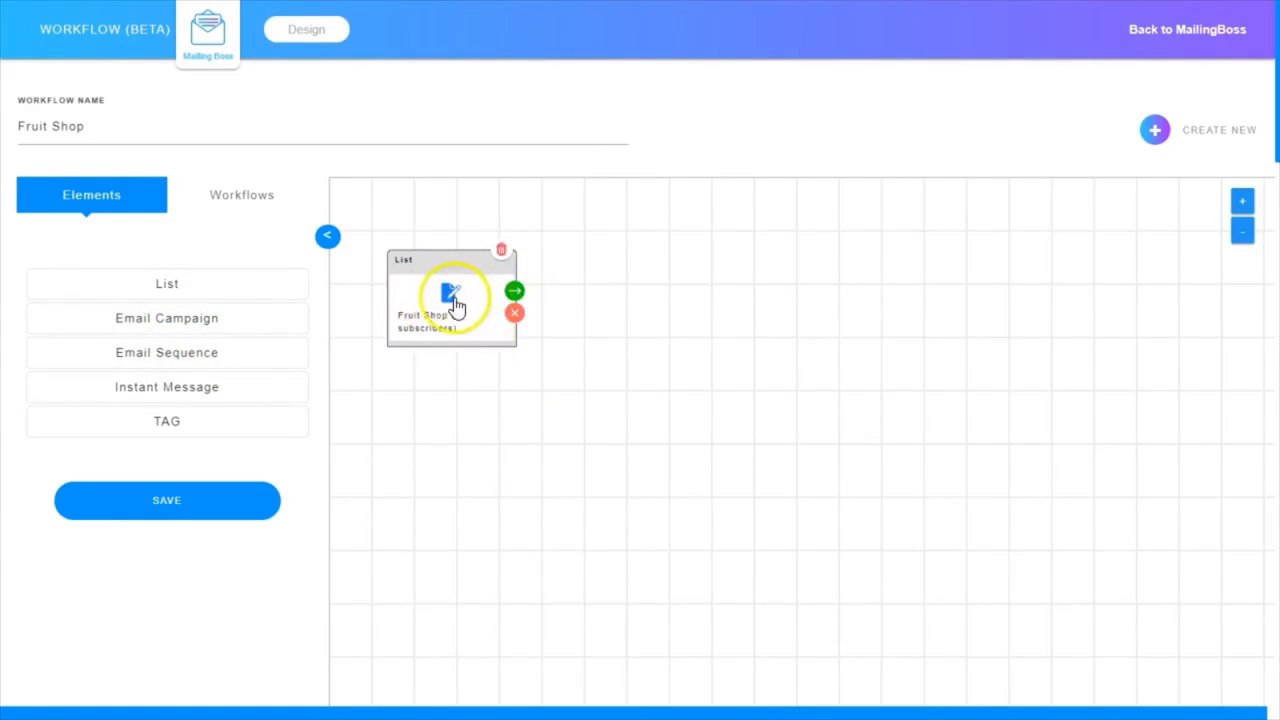
{"action": "left_click", "coordinate": [514, 293]}
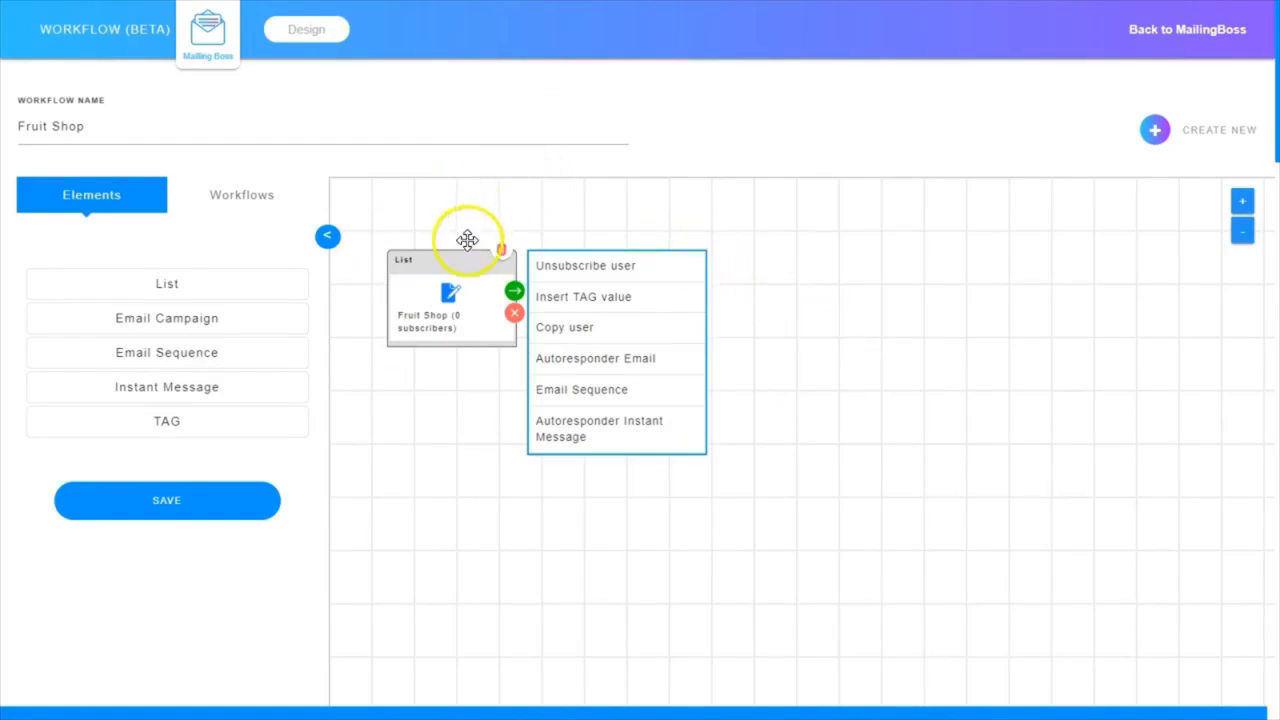
{"action": "left_click", "coordinate": [843, 282]}
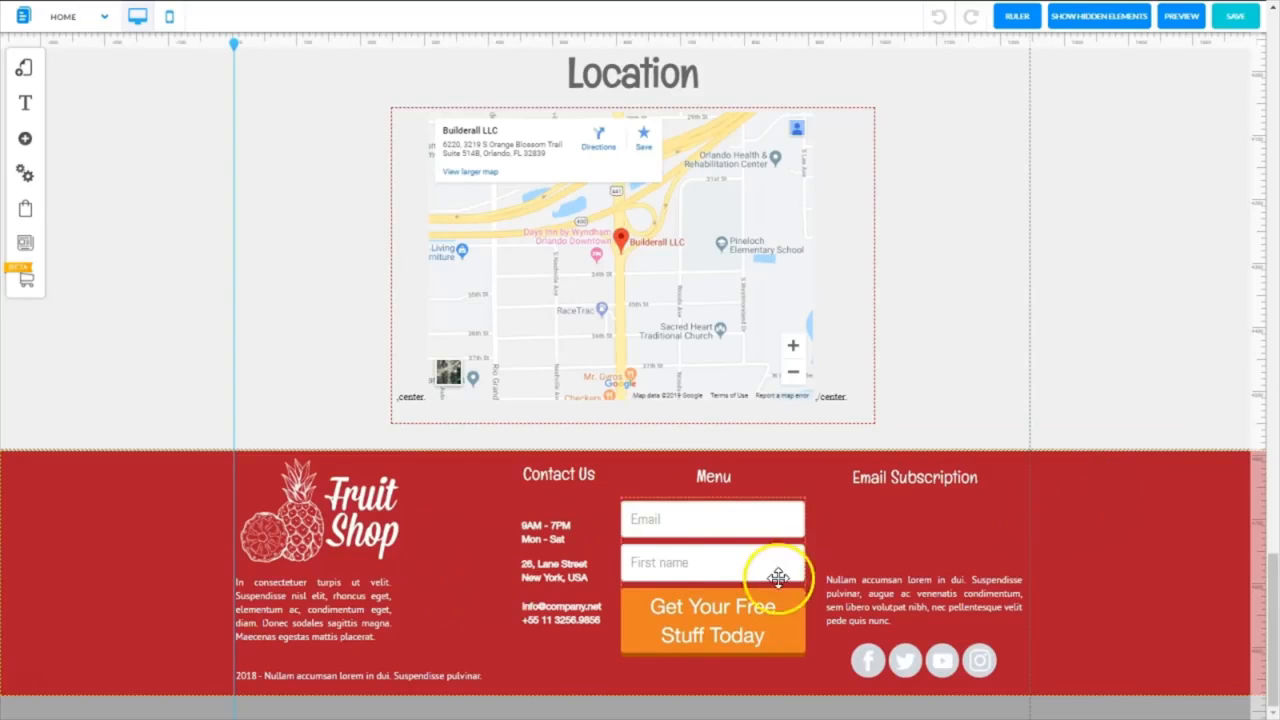
Step: Back in the website builder, connect the footer's opt-in form to the MailingBoss list Fruit Shop
{"action": "left_click", "coordinate": [710, 549]}
{"action": "left_click", "coordinate": [585, 236]}
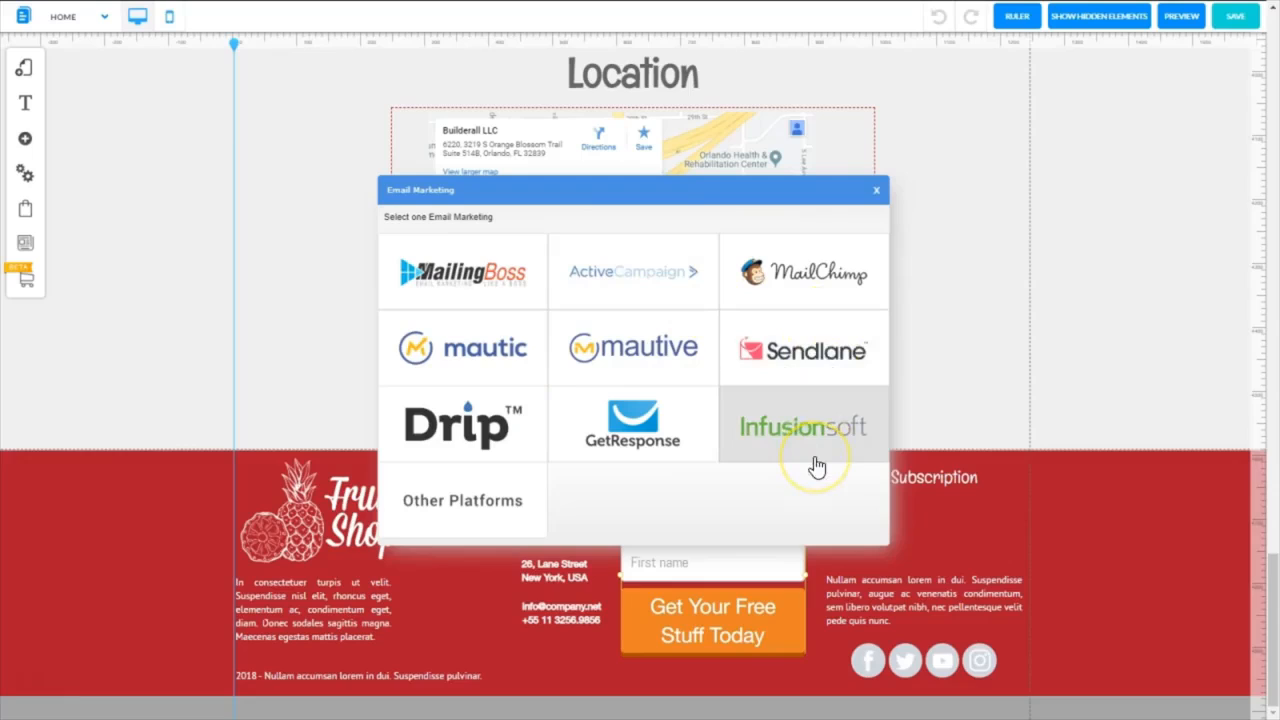
{"action": "left_click", "coordinate": [455, 275]}
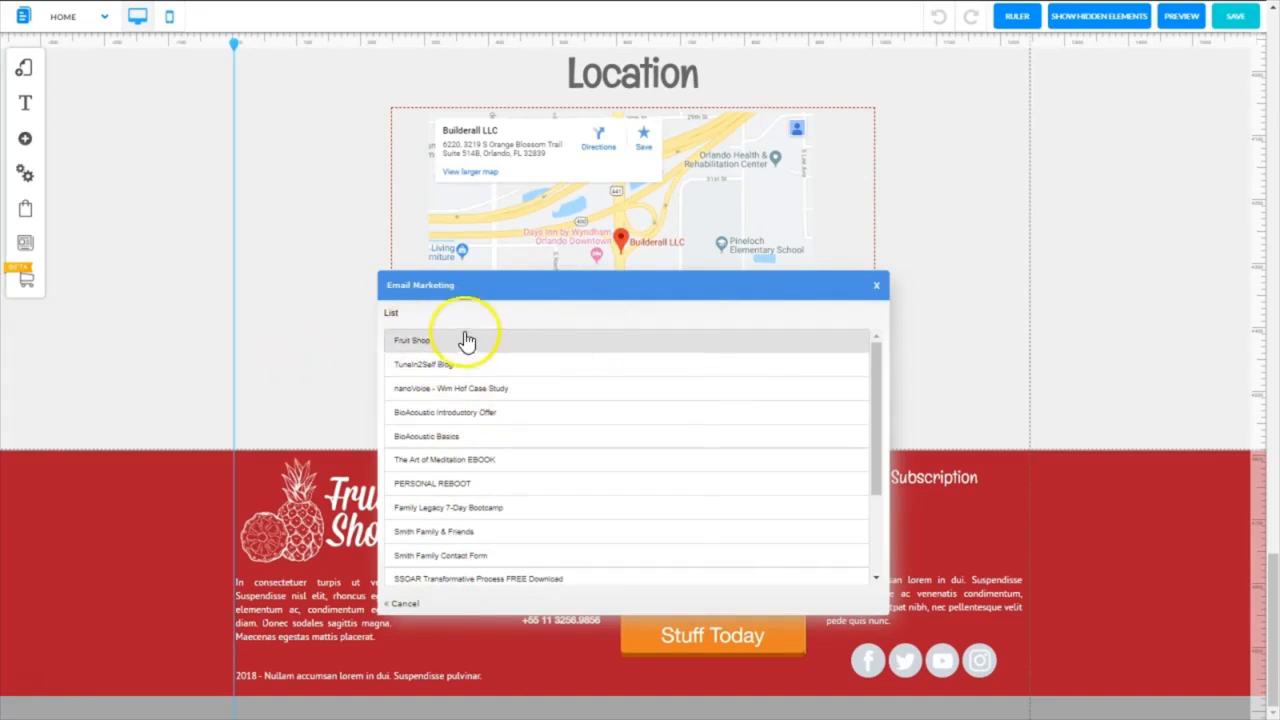
{"action": "left_click", "coordinate": [414, 340]}
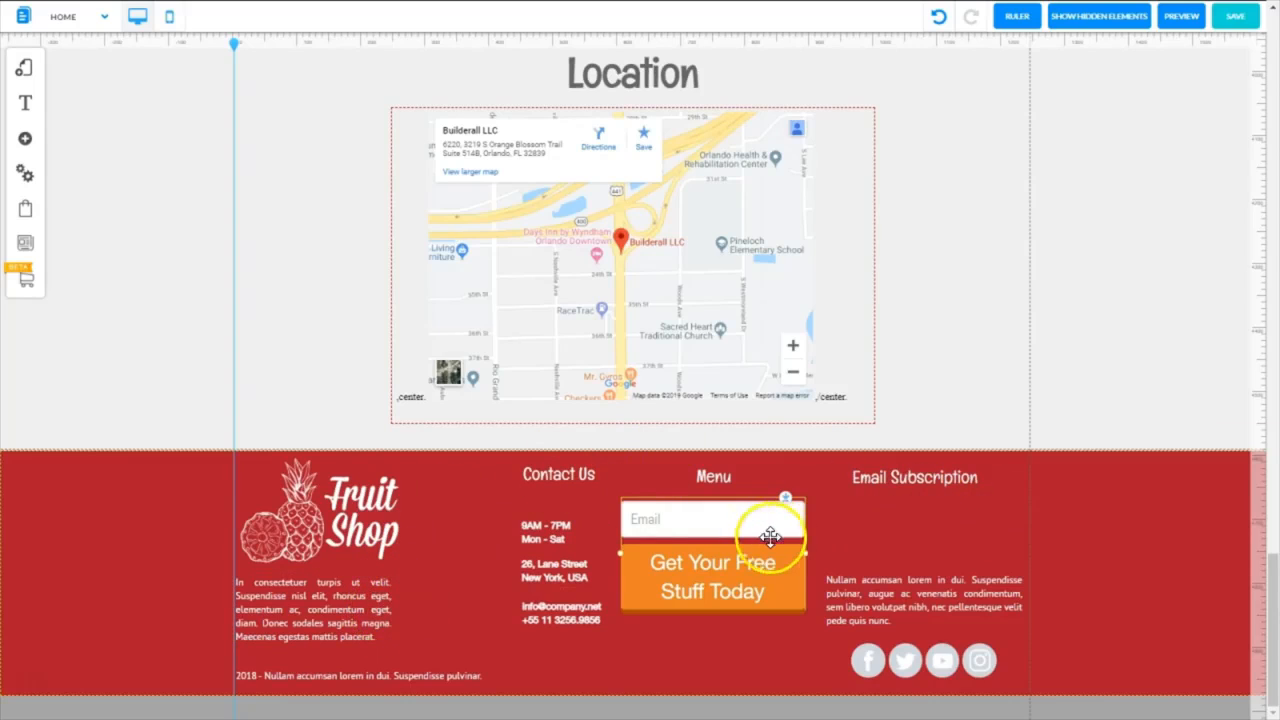
Step: Customize the opt-in form's field style with a fields spacing of 6px and a height of 36px
{"action": "left_click", "coordinate": [698, 522]}
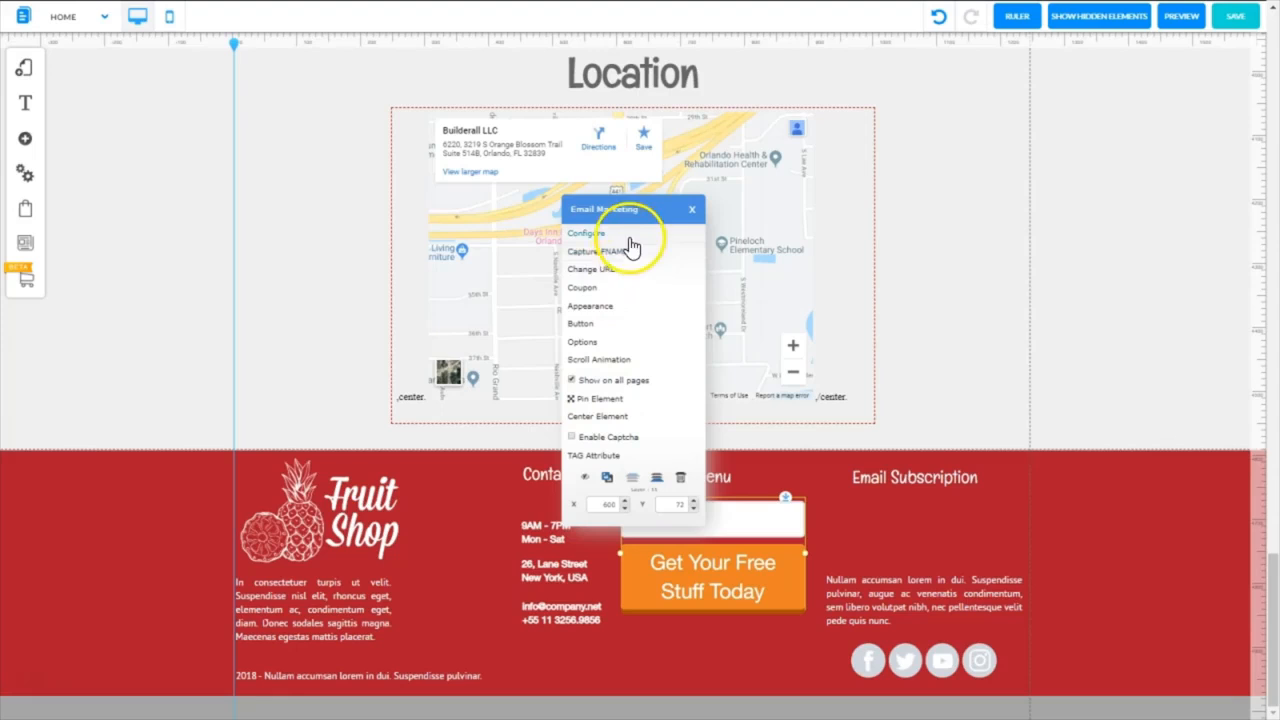
{"action": "left_click", "coordinate": [600, 308]}
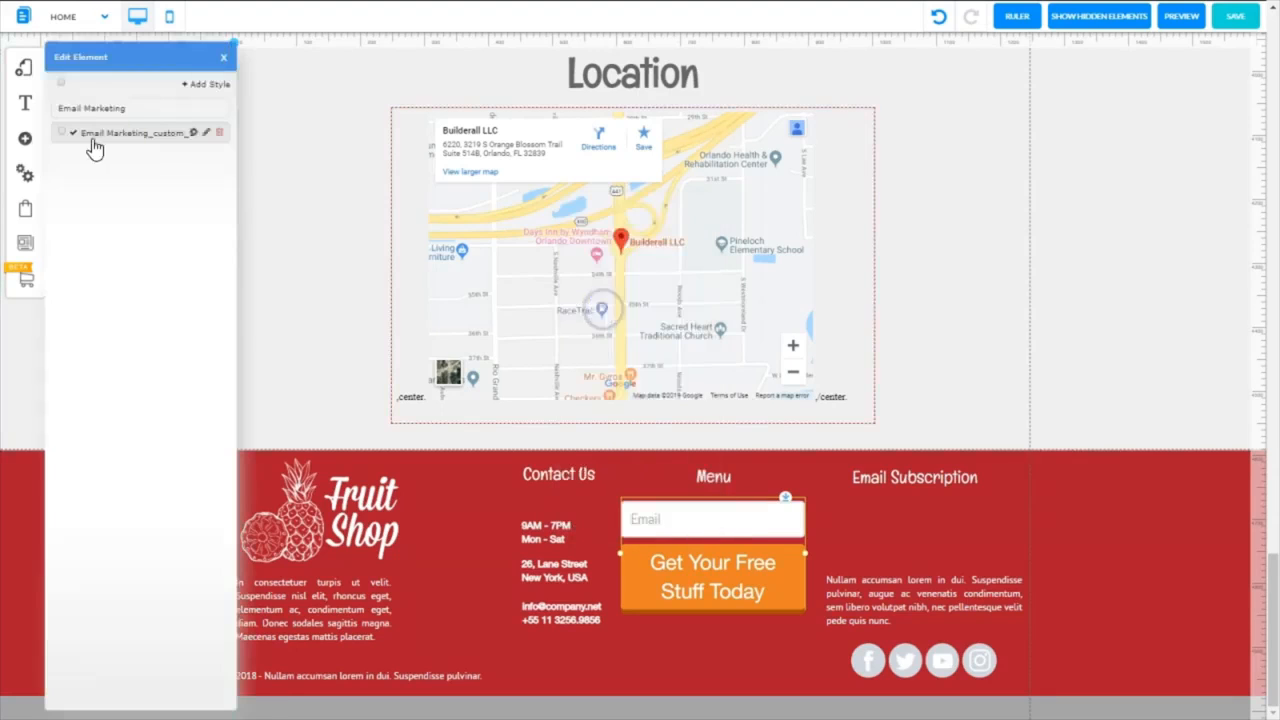
{"action": "left_click", "coordinate": [194, 135]}
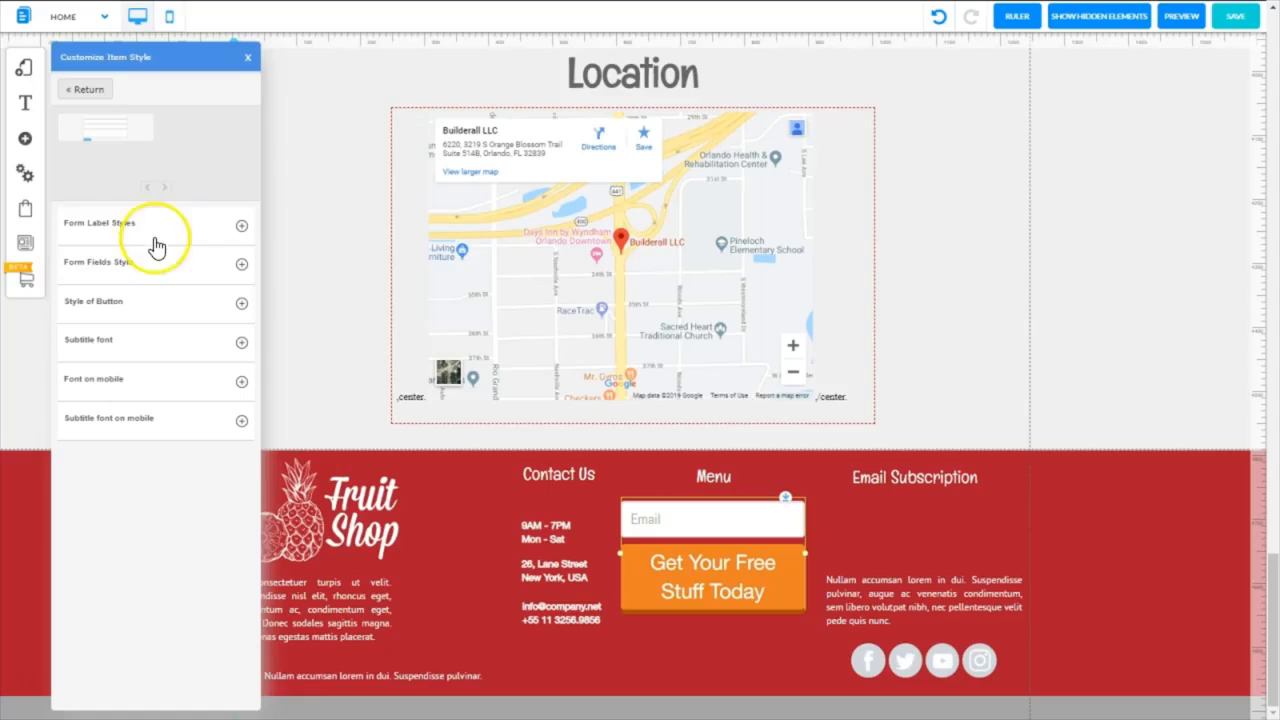
{"action": "left_click", "coordinate": [241, 265]}
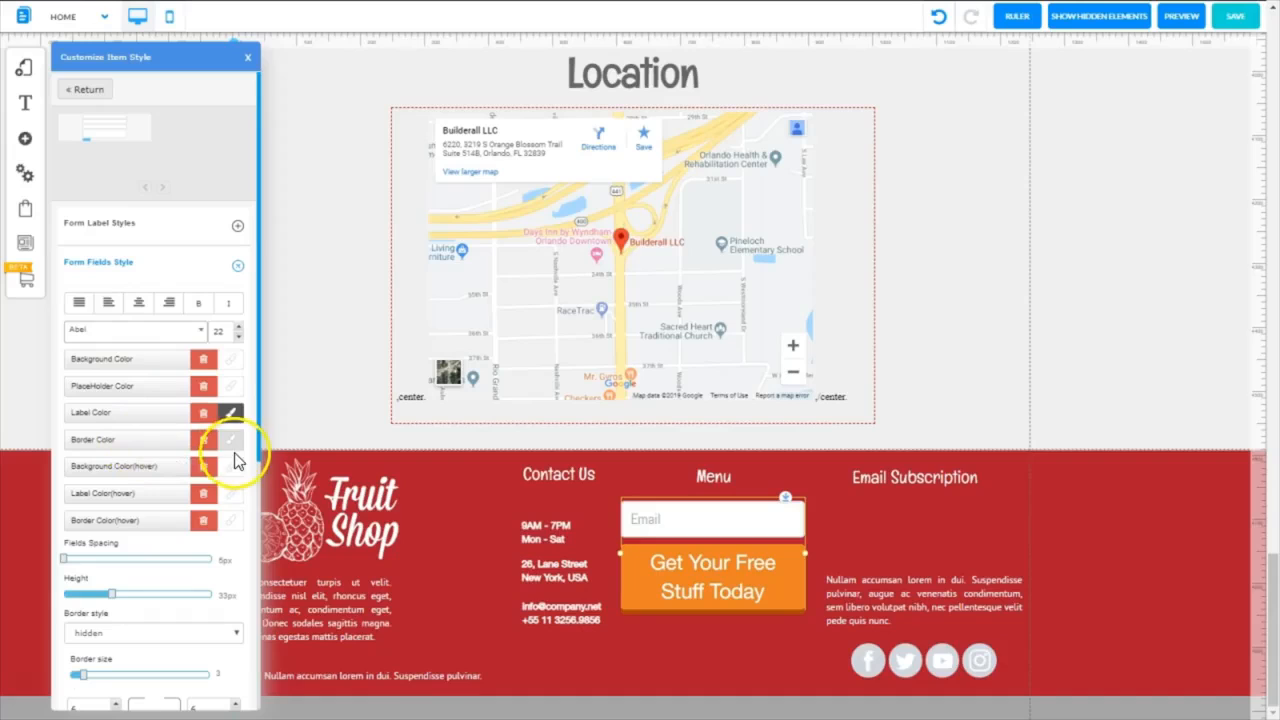
{"action": "left_click_drag", "start_coordinate": [258, 442], "coordinate": [246, 628]}
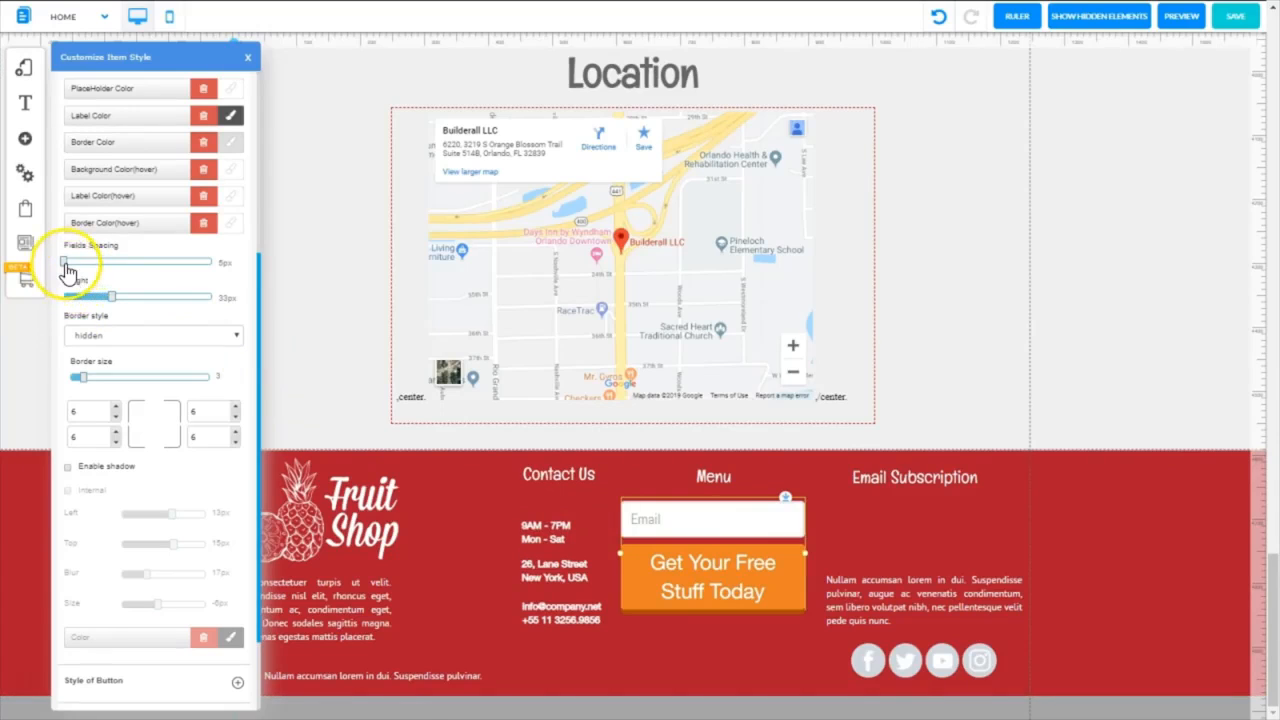
{"action": "left_click_drag", "start_coordinate": [112, 296], "coordinate": [117, 298]}
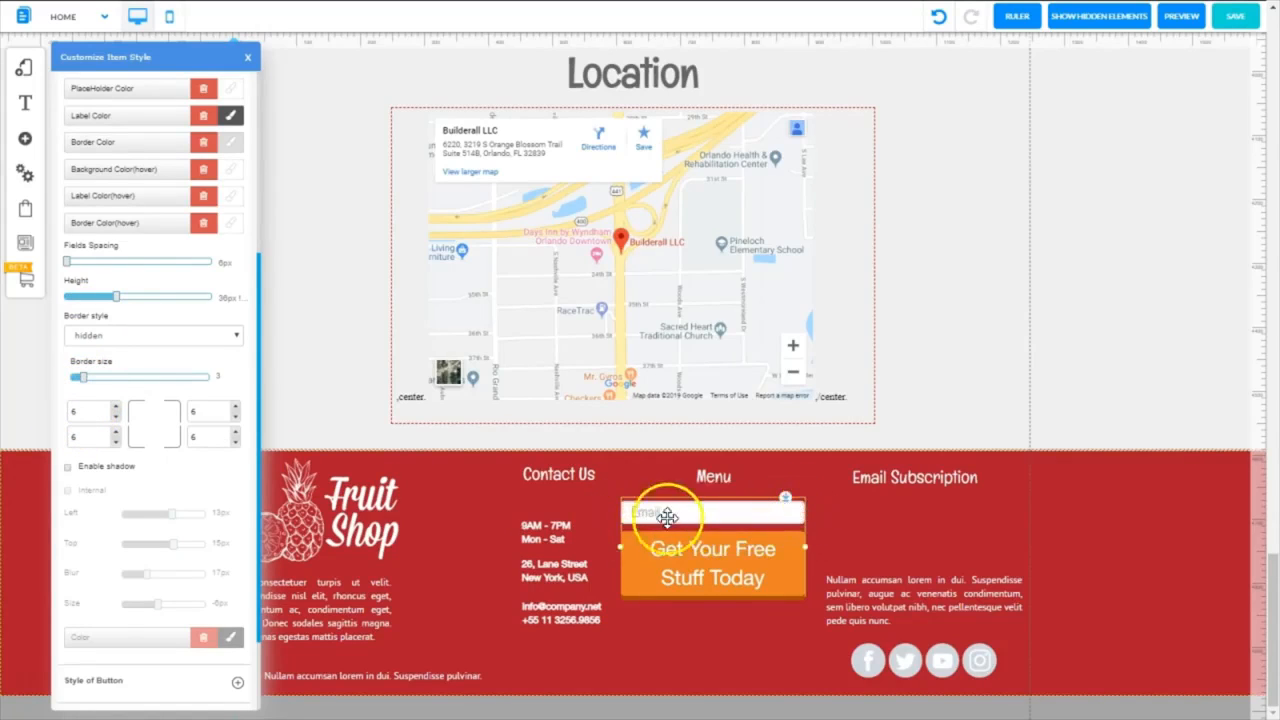
Step: Set all four corner radii of the opt-in form's fields to 15
{"action": "left_click", "coordinate": [75, 413]}
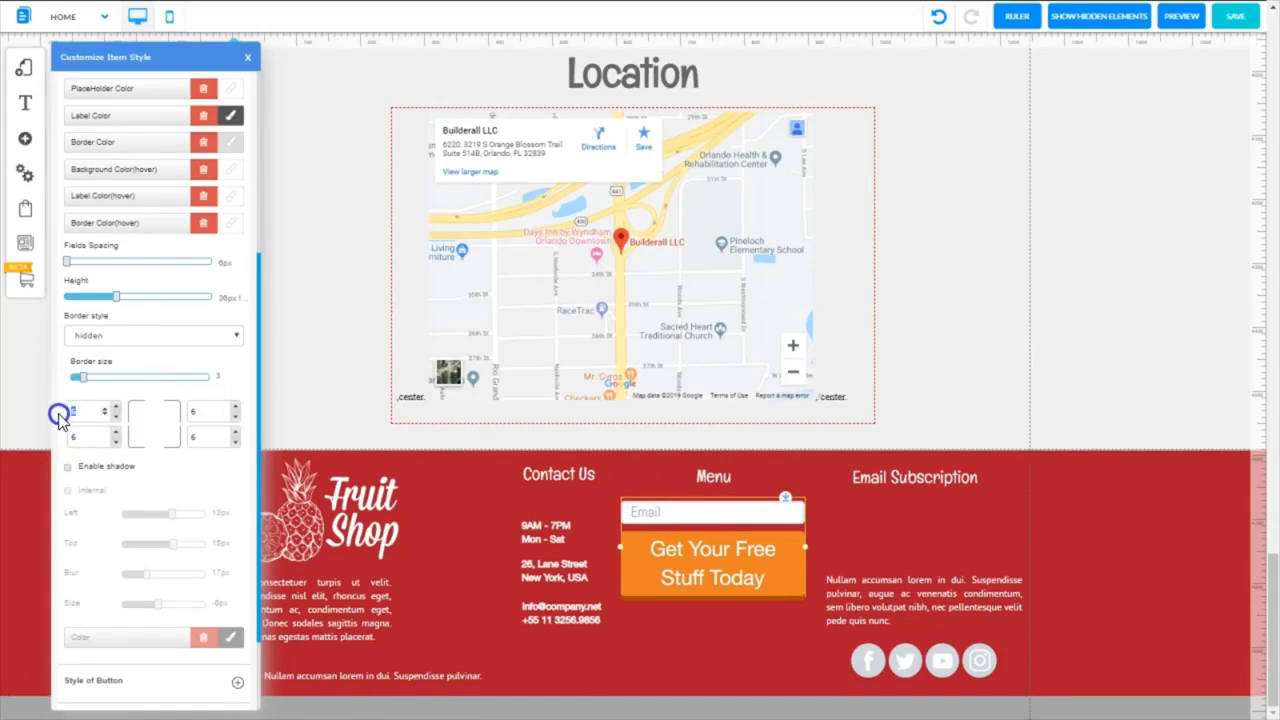
{"action": "type", "text": "15"}
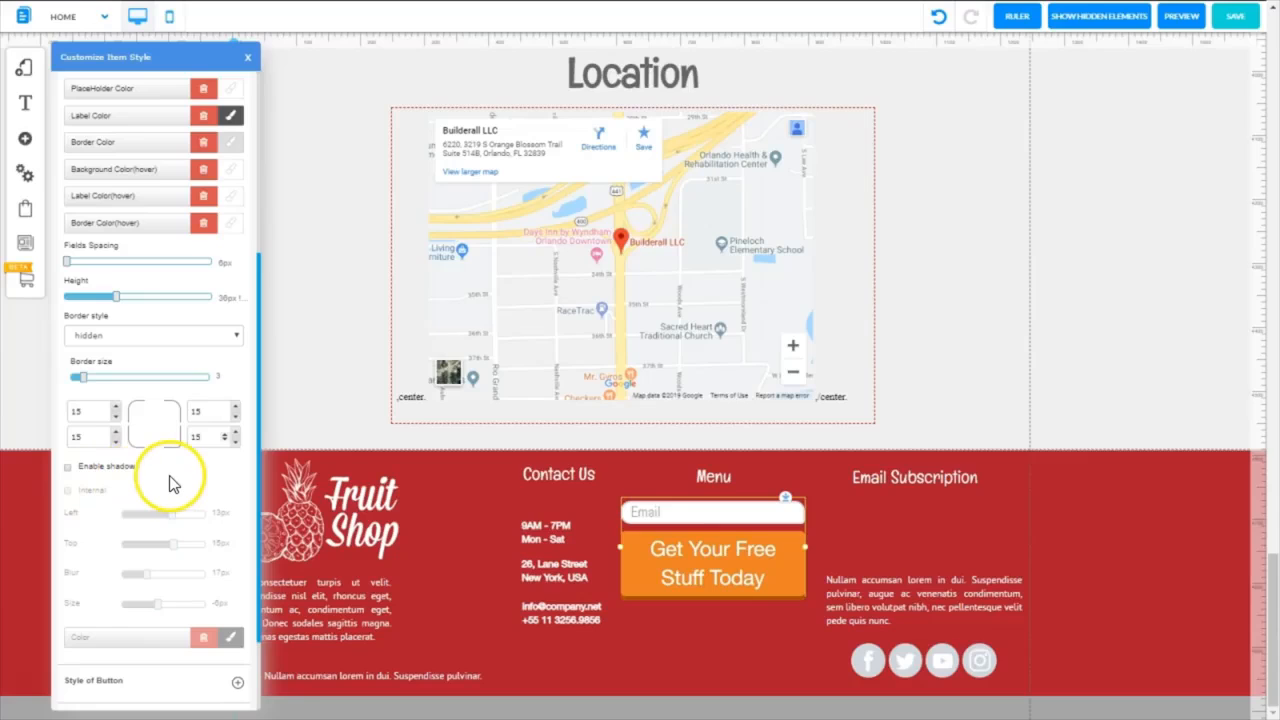
{"action": "left_click", "coordinate": [167, 476]}
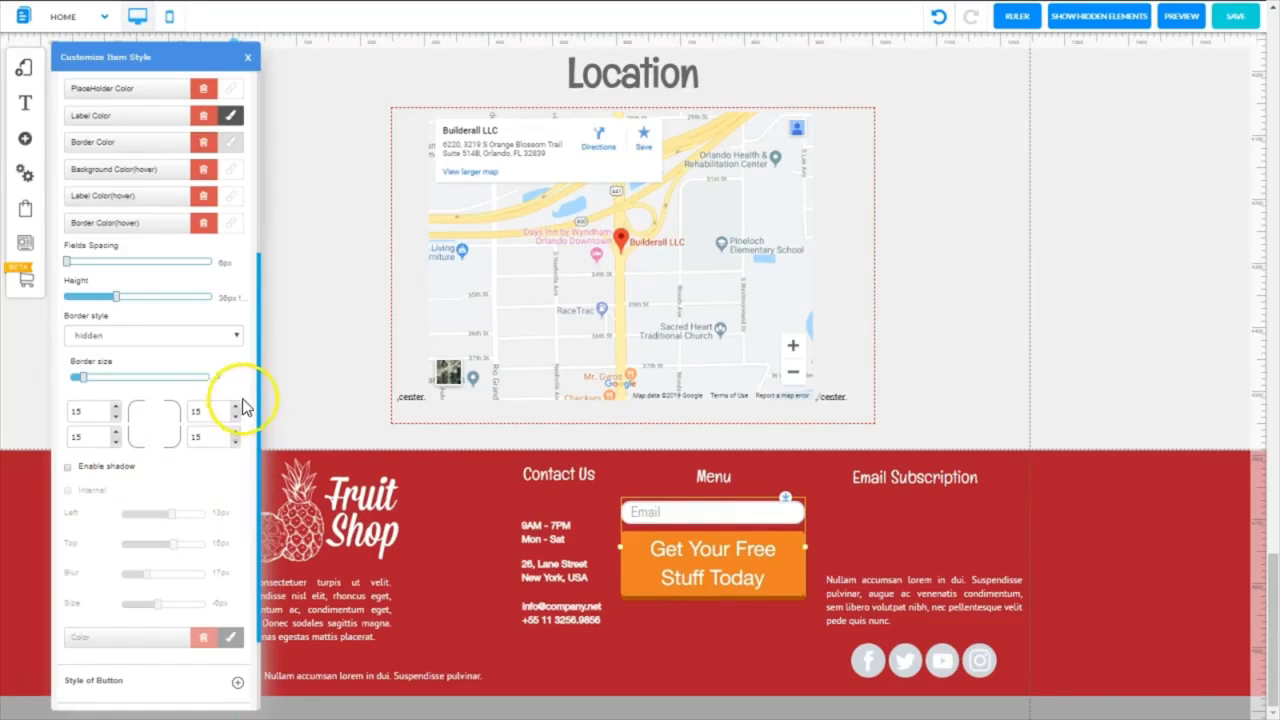
Step: In the opt-in form's button style, set the button size to 100% so it spans the form's width
{"action": "scroll", "coordinate": [254, 417], "scroll_direction": "down", "scroll_amount": 1}
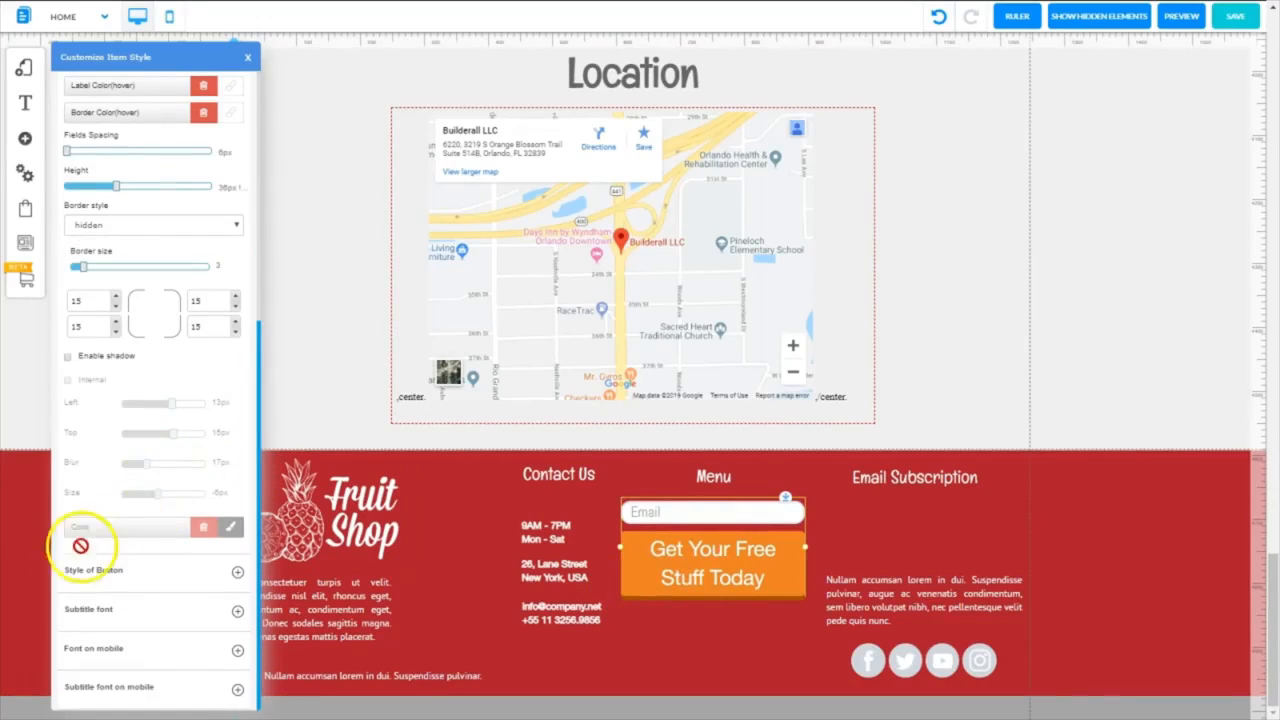
{"action": "left_click", "coordinate": [238, 574]}
{"action": "left_click_drag", "start_coordinate": [88, 603], "coordinate": [130, 605]}
{"action": "left_click", "coordinate": [131, 604]}
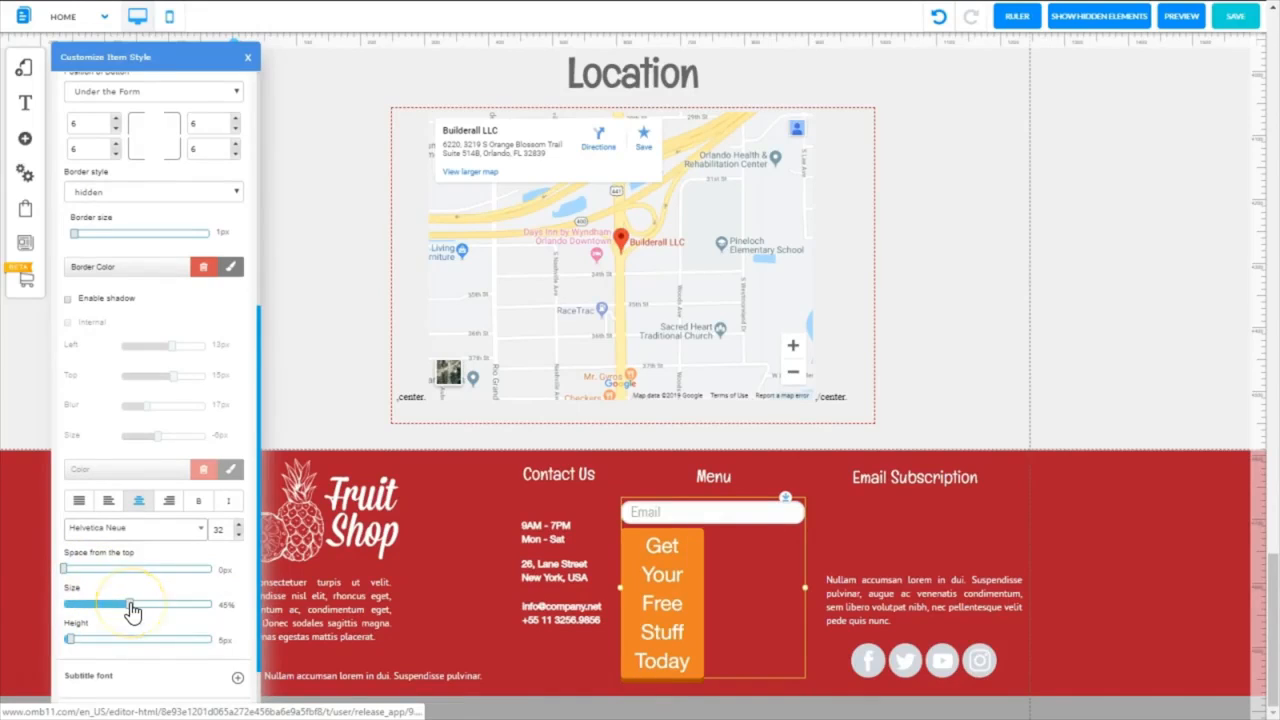
{"action": "left_click_drag", "start_coordinate": [137, 604], "coordinate": [217, 606]}
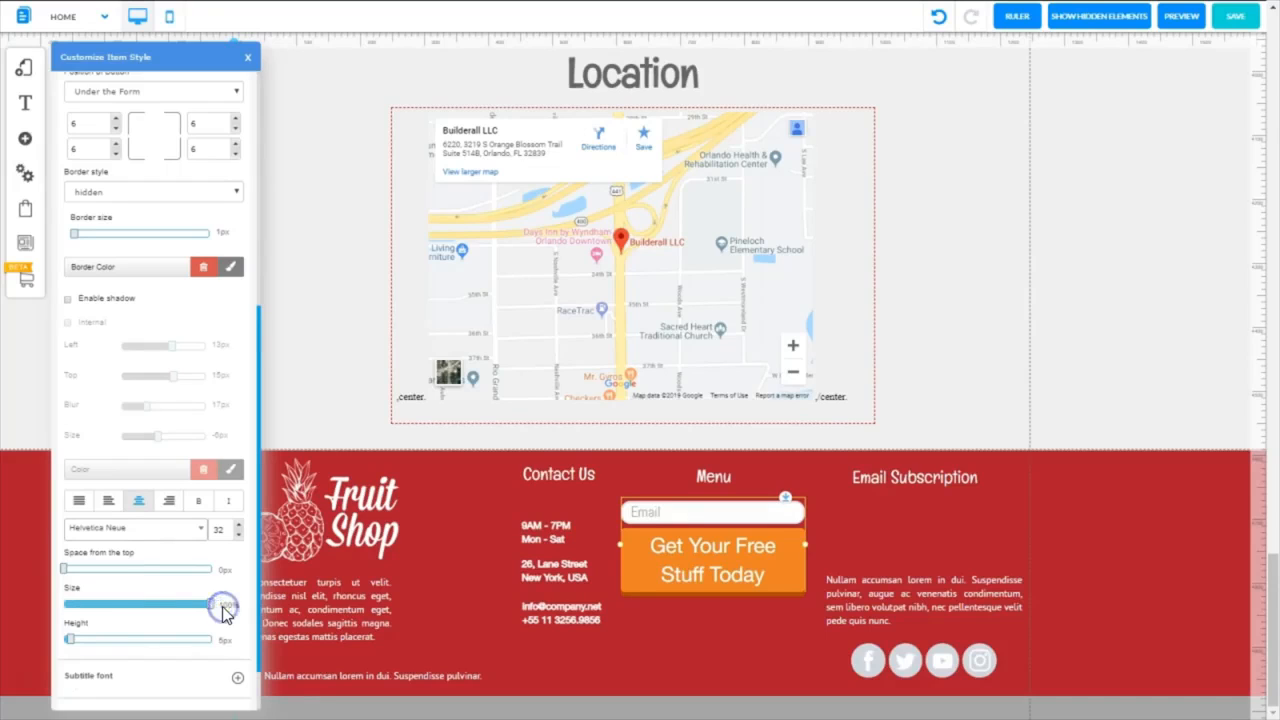
{"action": "left_click", "coordinate": [71, 640]}
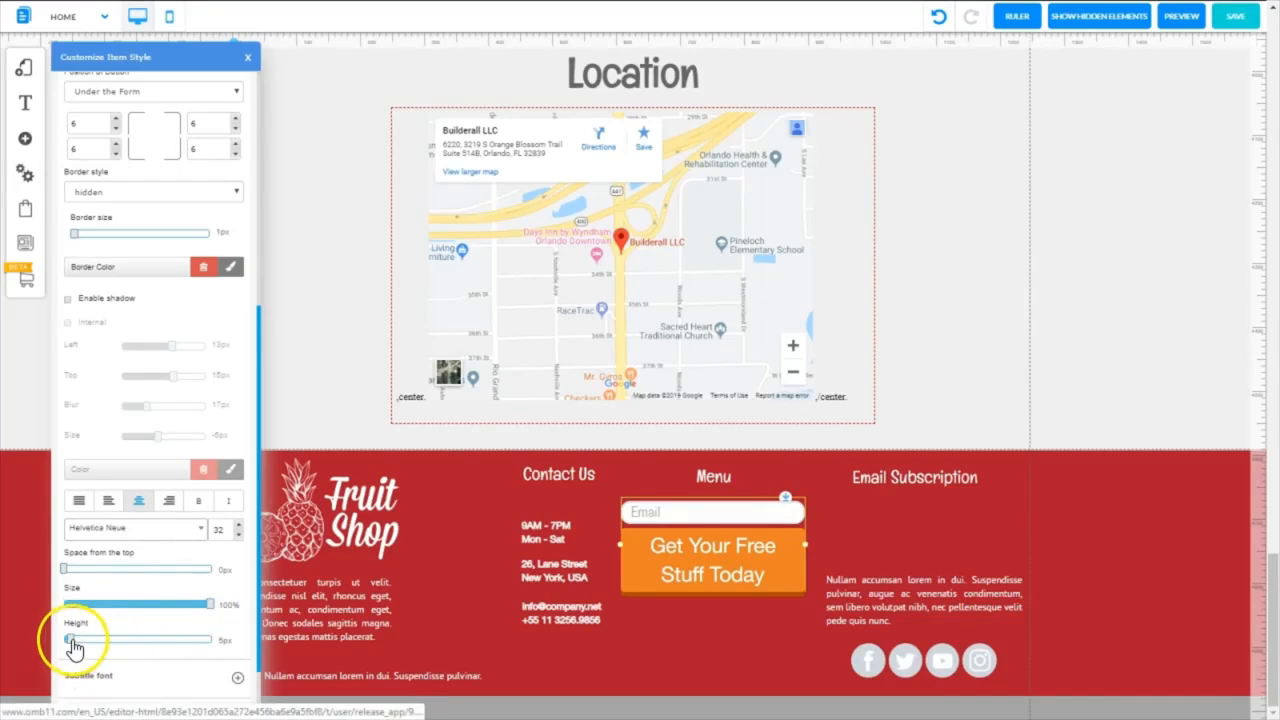
Step: Reduce the form button's font size to 22
{"action": "left_click", "coordinate": [238, 535]}
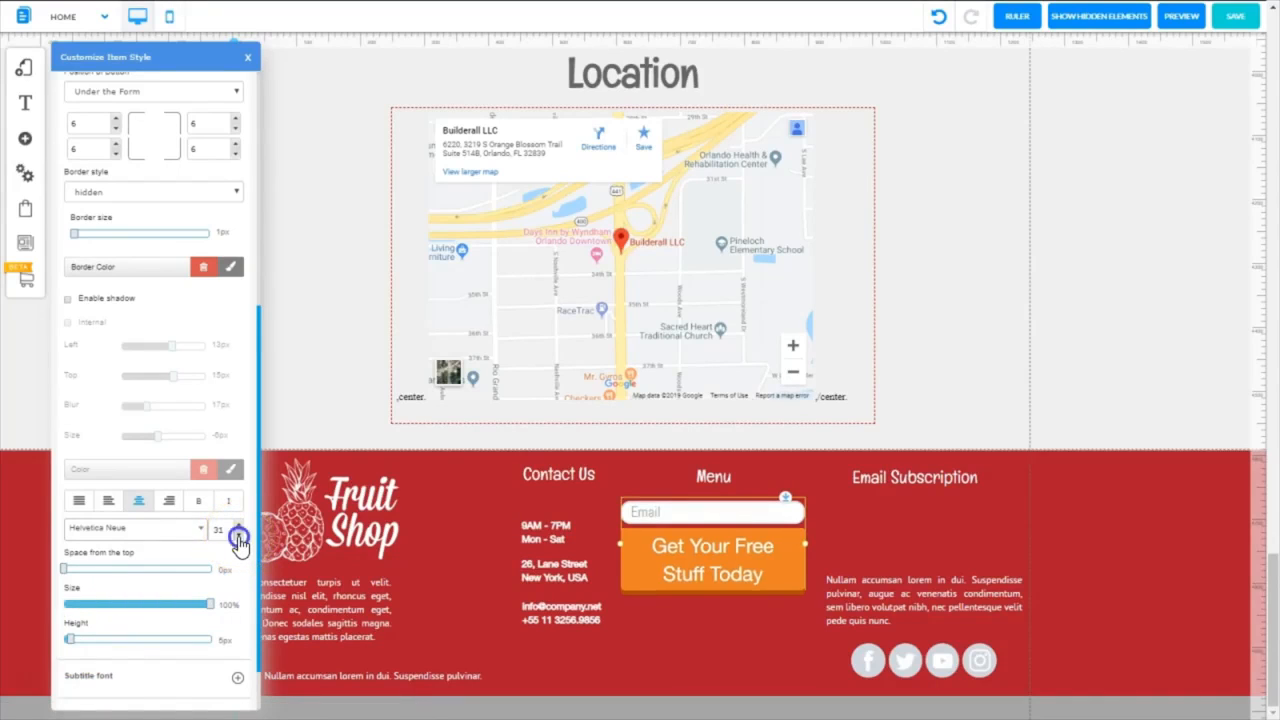
{"action": "left_click", "coordinate": [238, 535]}
{"action": "left_click", "coordinate": [238, 535]}
{"action": "left_click", "coordinate": [238, 535]}
{"action": "left_click", "coordinate": [238, 535]}
{"action": "left_click", "coordinate": [238, 535]}
{"action": "left_click", "coordinate": [238, 535]}
{"action": "left_click", "coordinate": [238, 535]}
{"action": "left_click", "coordinate": [238, 535]}
{"action": "left_click", "coordinate": [238, 535]}
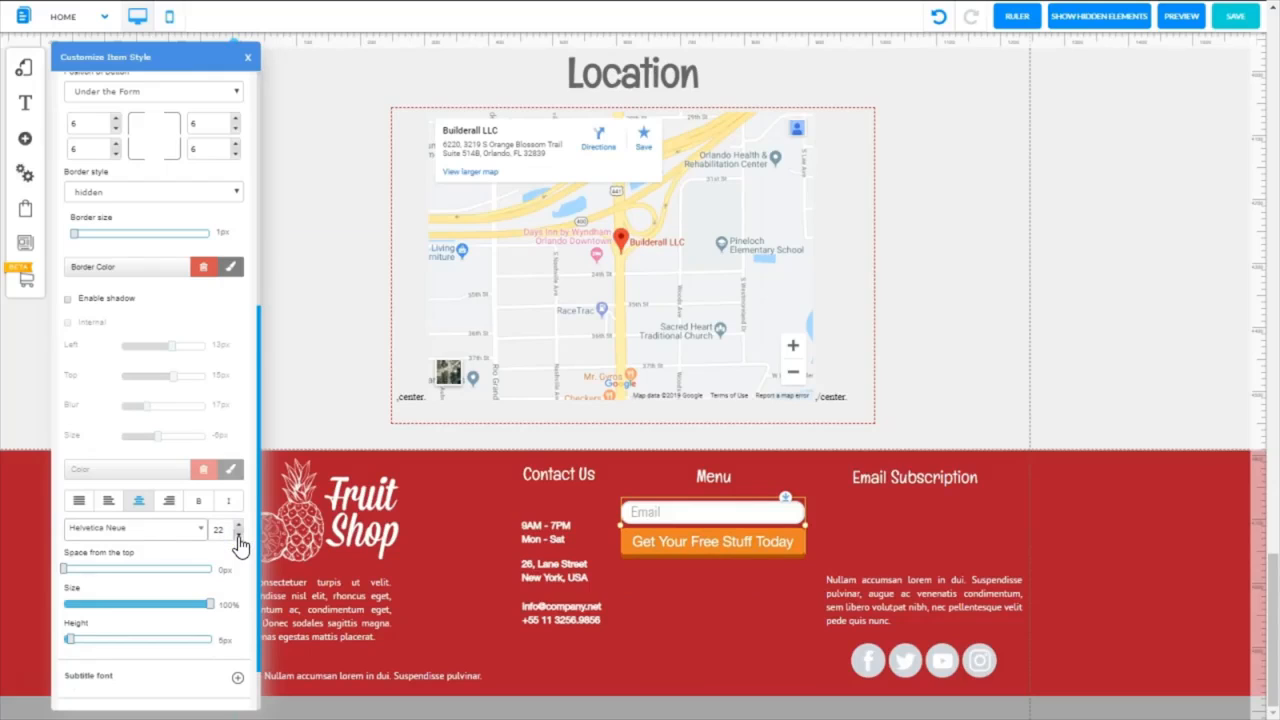
Step: Change the form button's background color to the dark green saved in the favorite colors
{"action": "scroll", "coordinate": [100, 306], "scroll_direction": "up", "scroll_amount": 5}
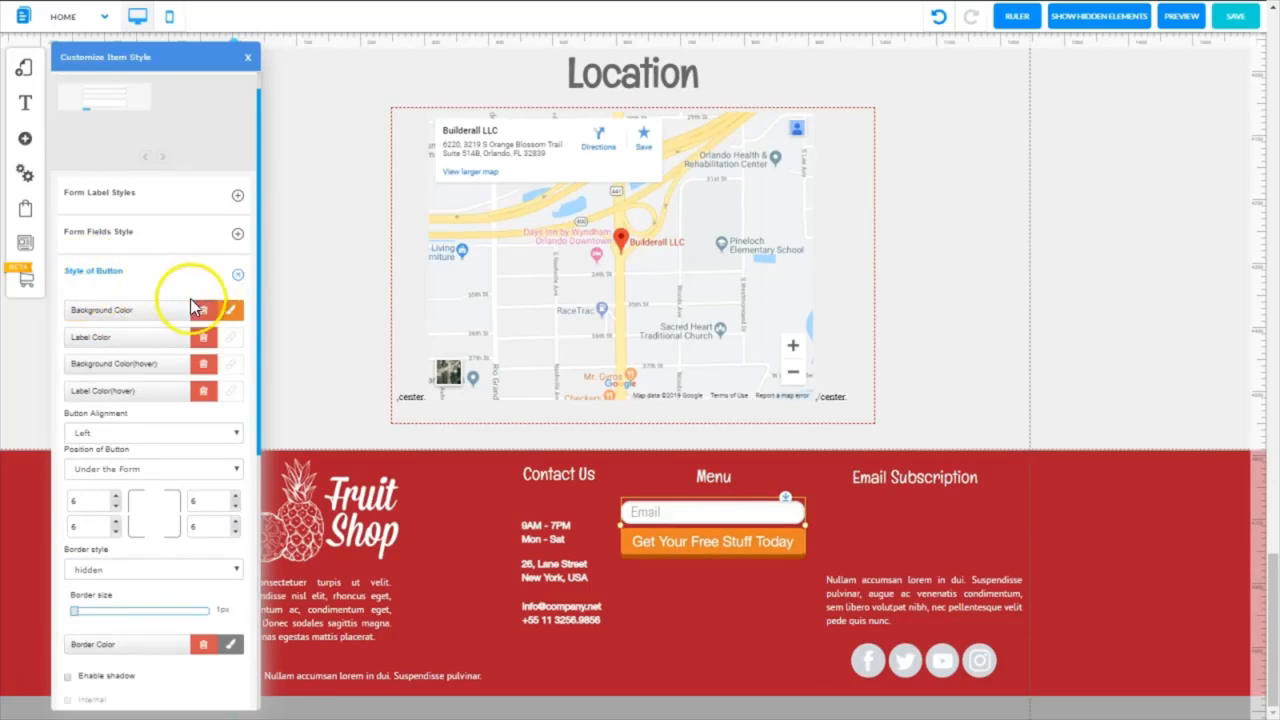
{"action": "left_click", "coordinate": [236, 314]}
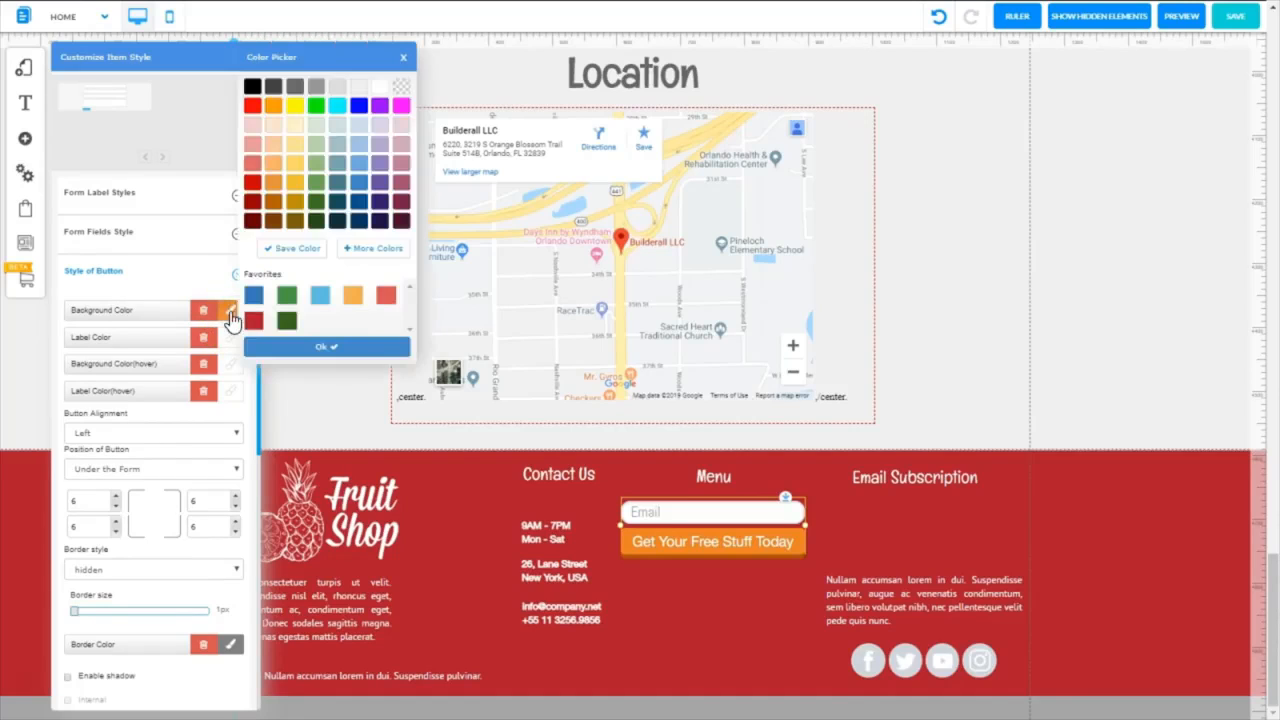
{"action": "left_click", "coordinate": [295, 324]}
{"action": "left_click", "coordinate": [285, 325]}
Step: Round the form button's corners with a radius of 15 and finish the style customization
{"action": "left_click_drag", "start_coordinate": [257, 390], "coordinate": [251, 520]}
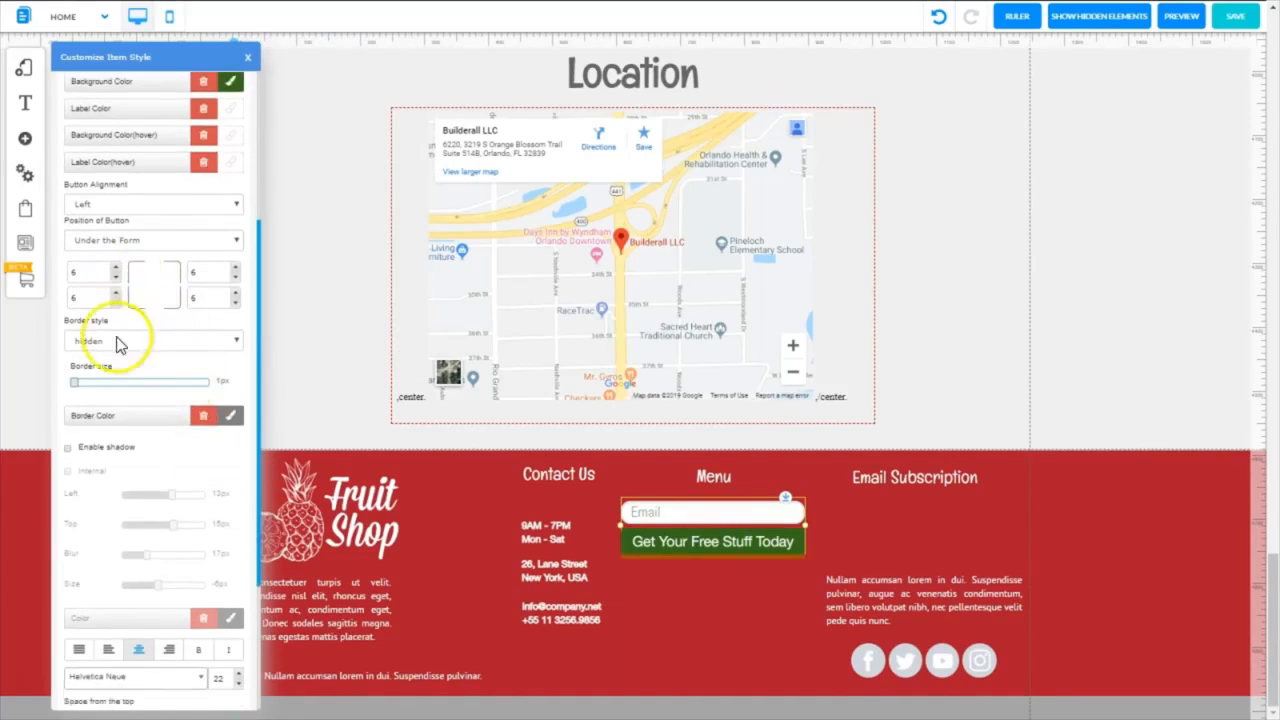
{"action": "left_click_drag", "start_coordinate": [81, 272], "coordinate": [65, 272]}
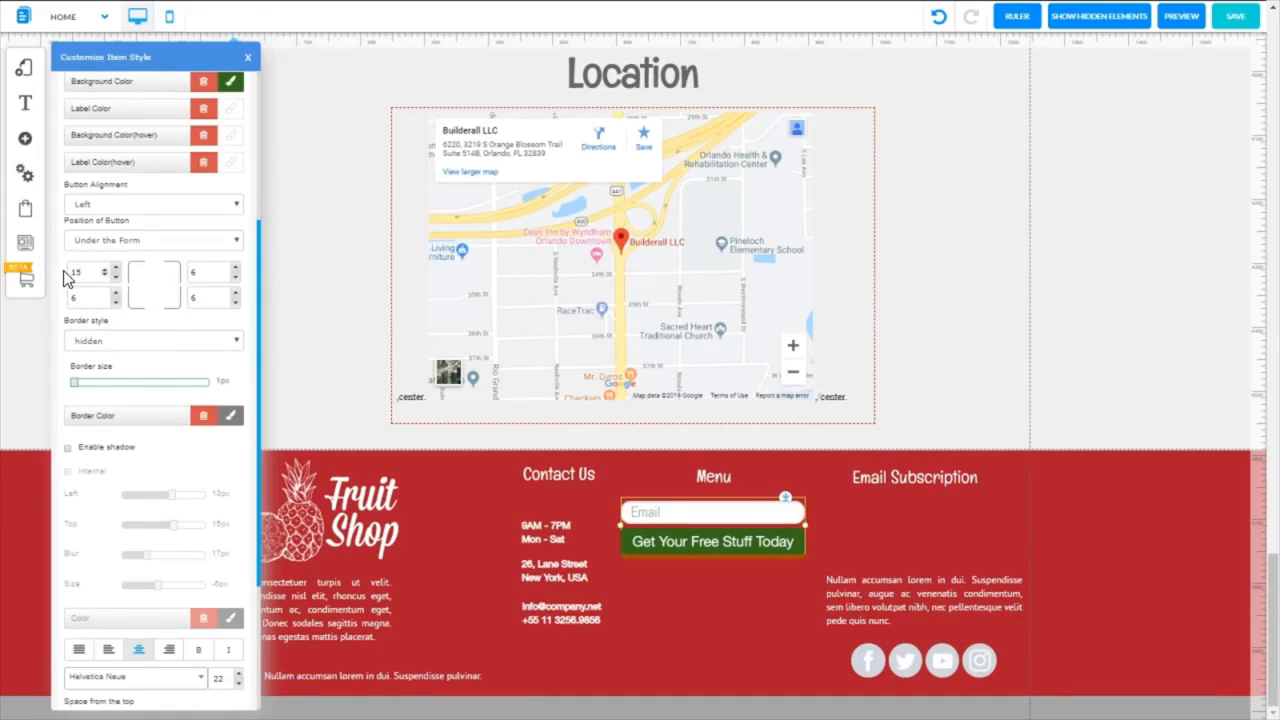
{"action": "left_click", "coordinate": [247, 57]}
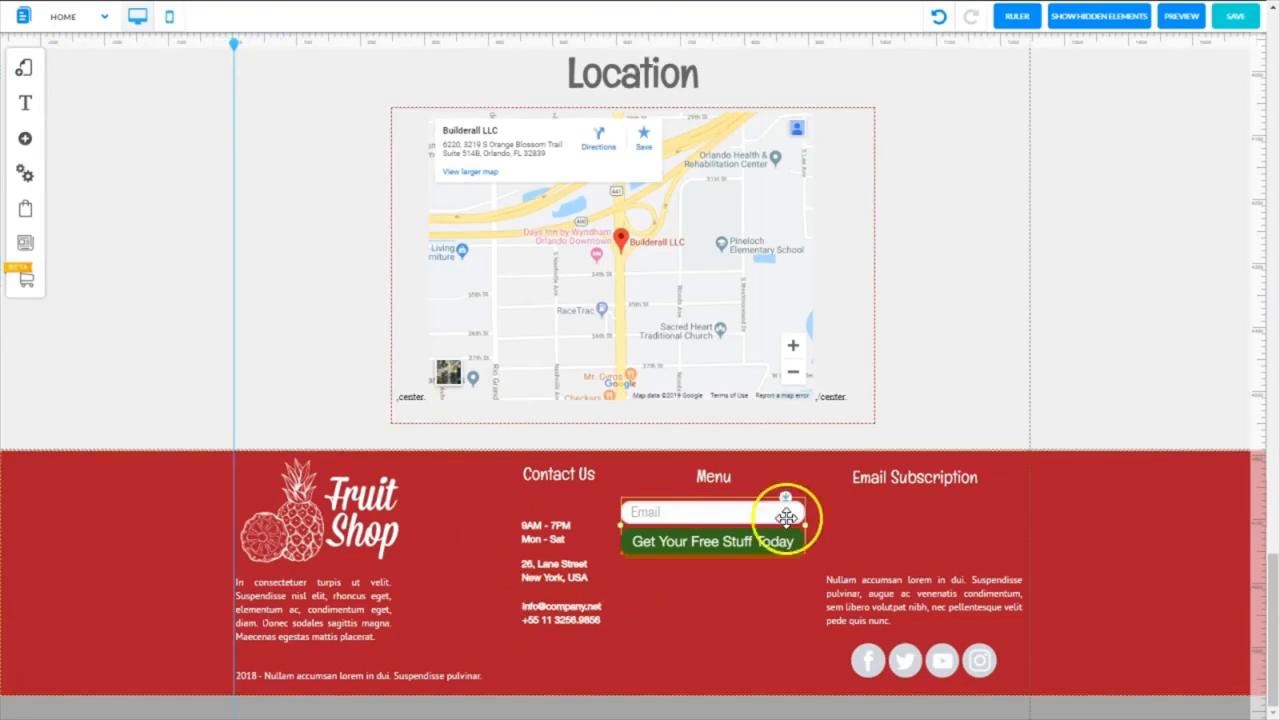
Step: Change the opt-in form's button text to "Subscribe Today!"
{"action": "left_click", "coordinate": [712, 542]}
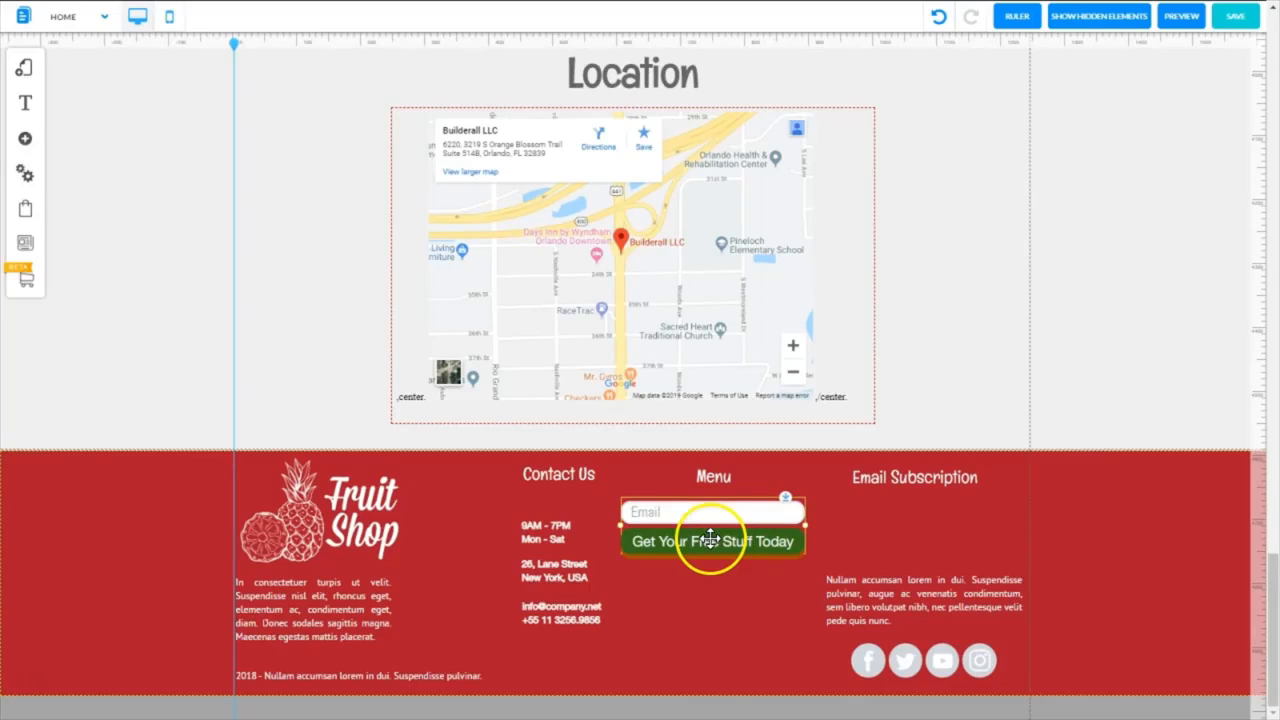
{"action": "left_click", "coordinate": [584, 324]}
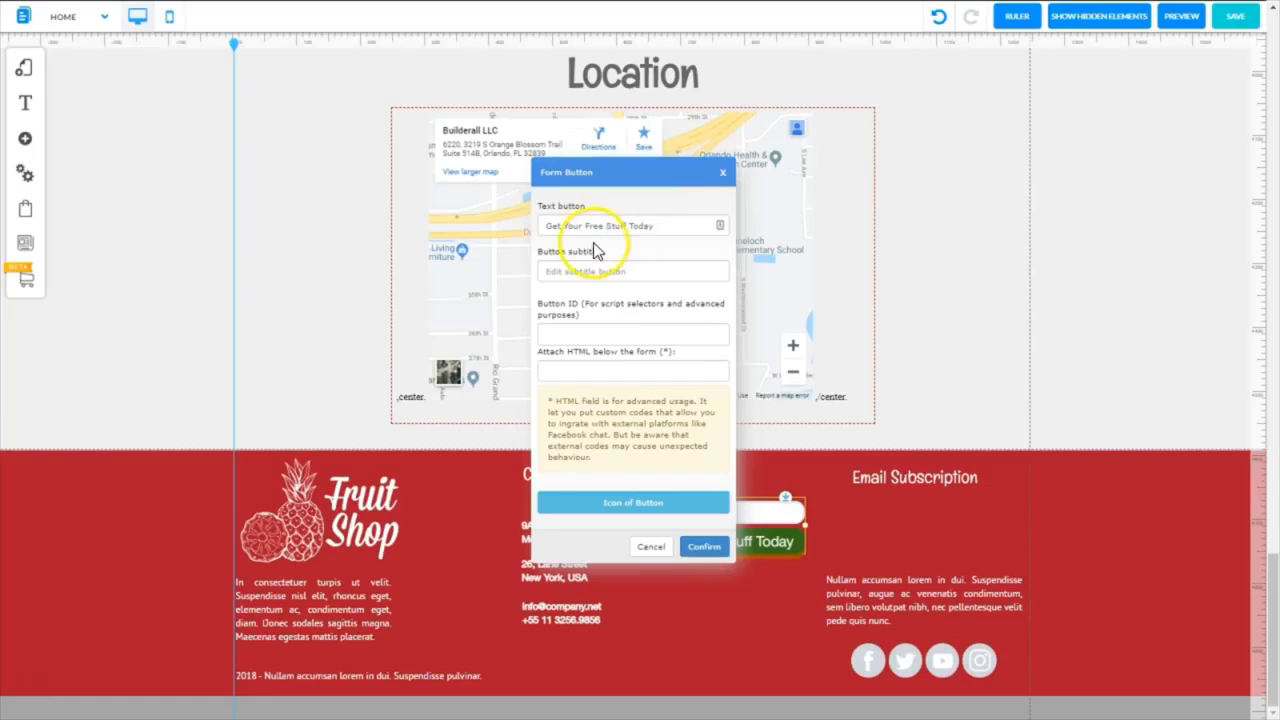
{"action": "left_click_drag", "start_coordinate": [663, 223], "coordinate": [535, 222]}
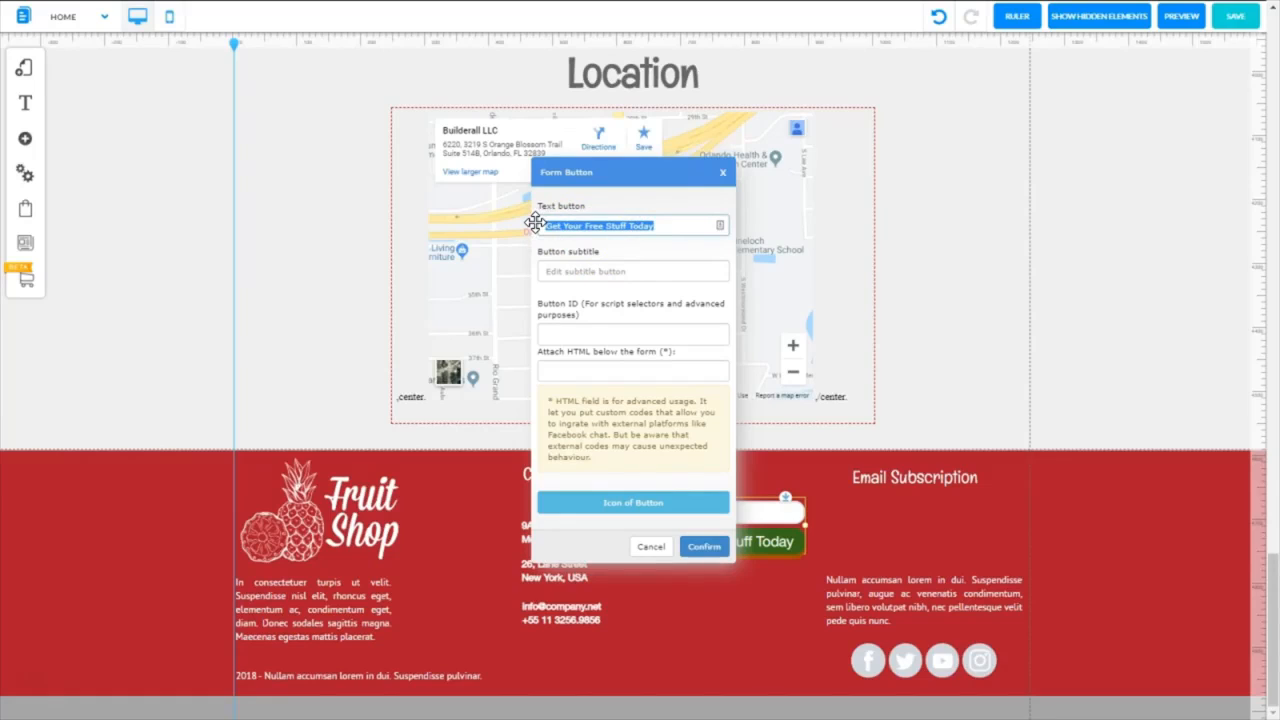
{"action": "type", "text": "Subscribe Today!"}
{"action": "left_click", "coordinate": [702, 549]}
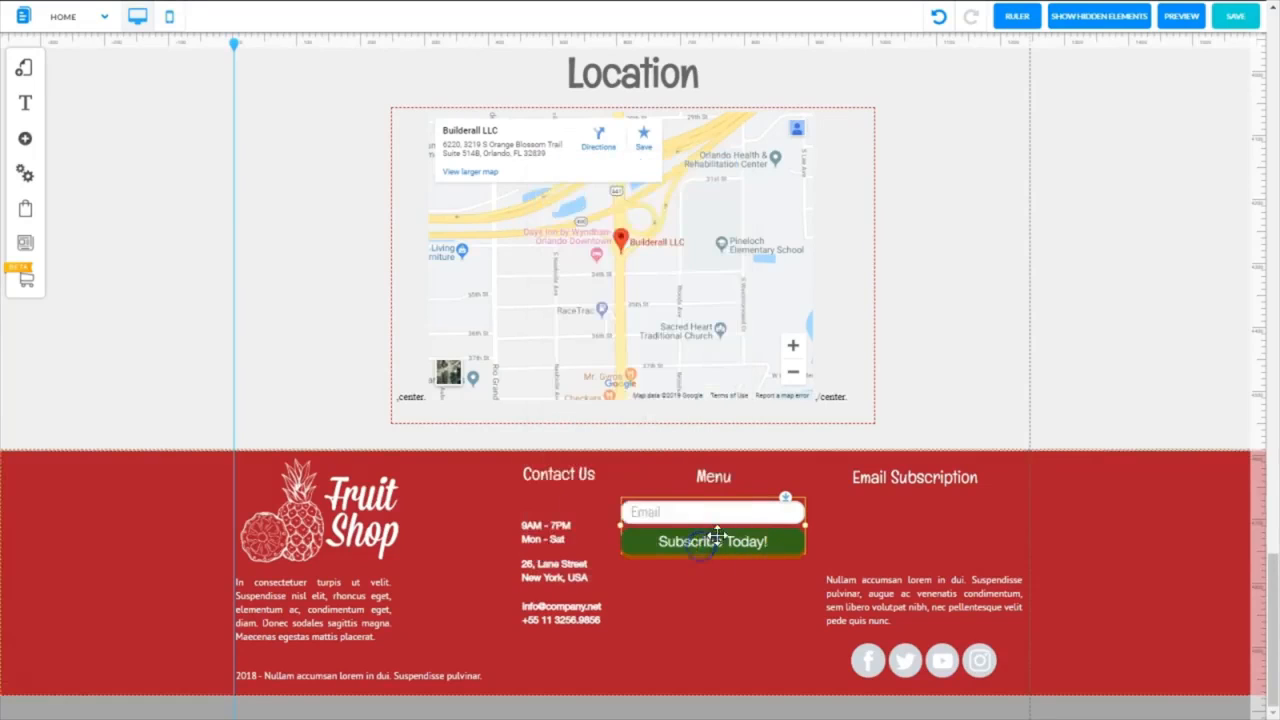
Step: Place the opt-in form under the Email Subscription heading and widen it to about the page's content boundary
{"action": "left_click_drag", "start_coordinate": [696, 515], "coordinate": [907, 530]}
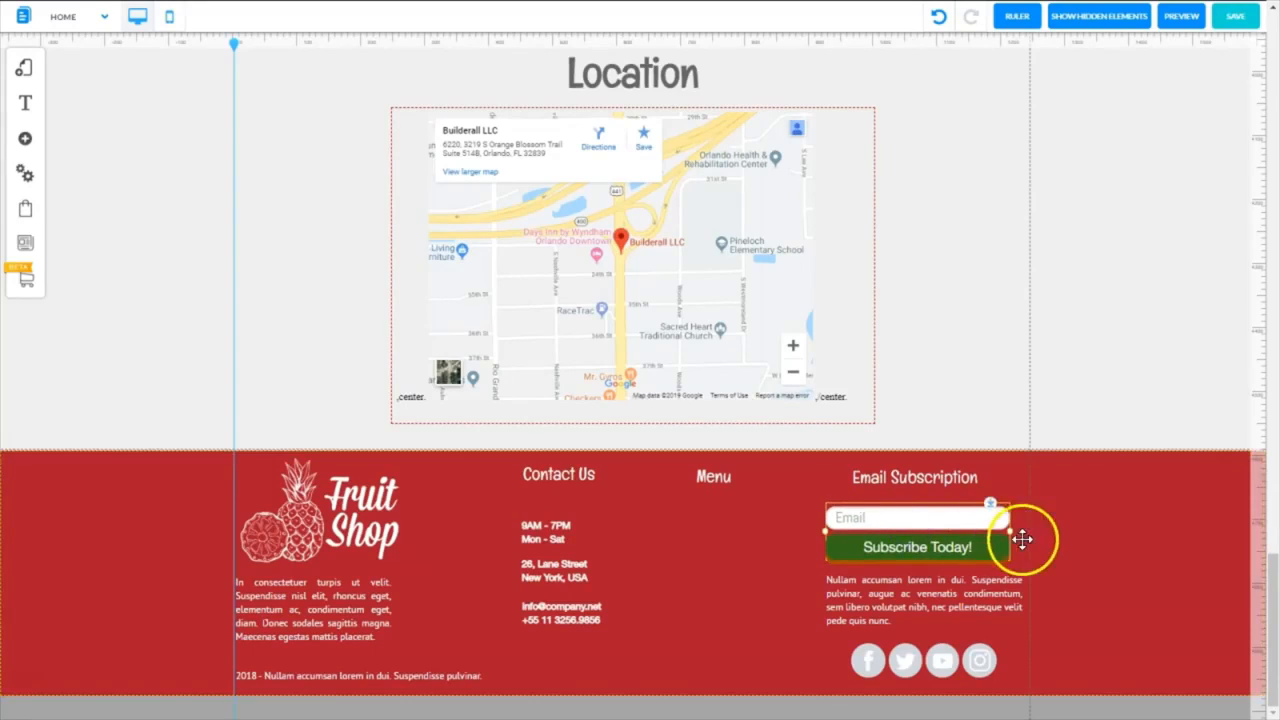
{"action": "left_click_drag", "start_coordinate": [1016, 530], "coordinate": [1032, 533]}
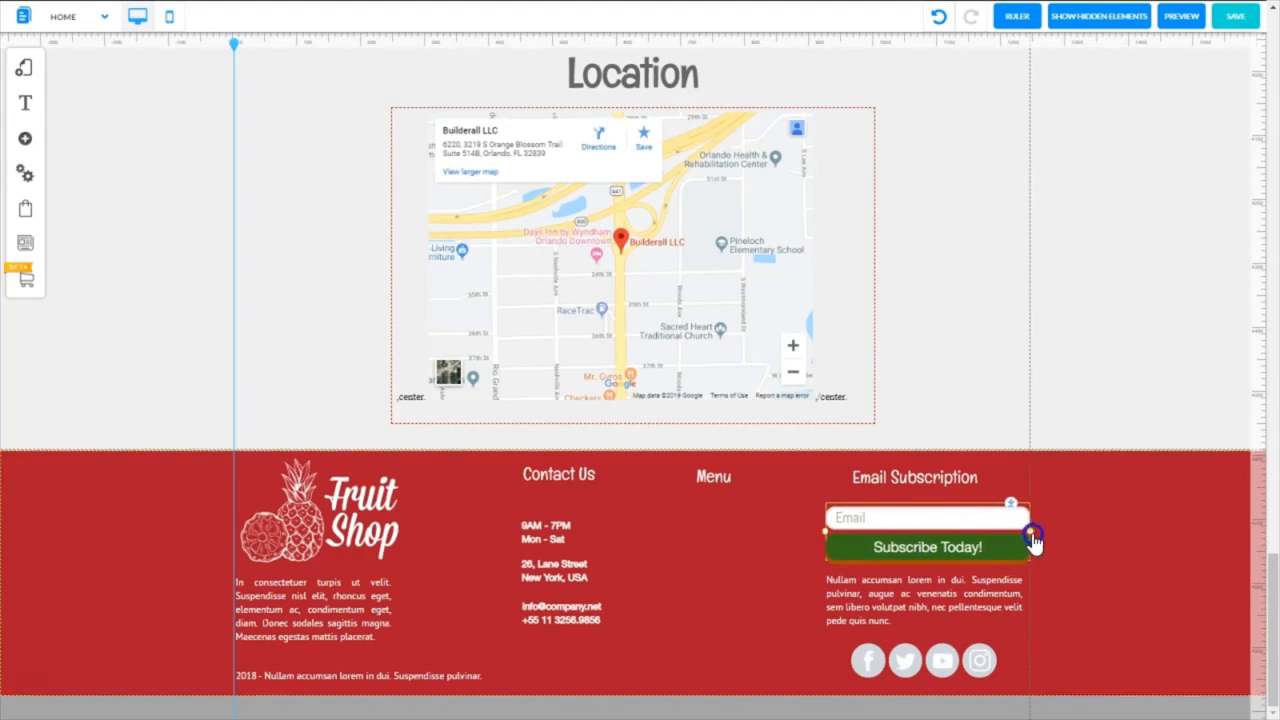
{"action": "left_click_drag", "start_coordinate": [948, 530], "coordinate": [945, 529]}
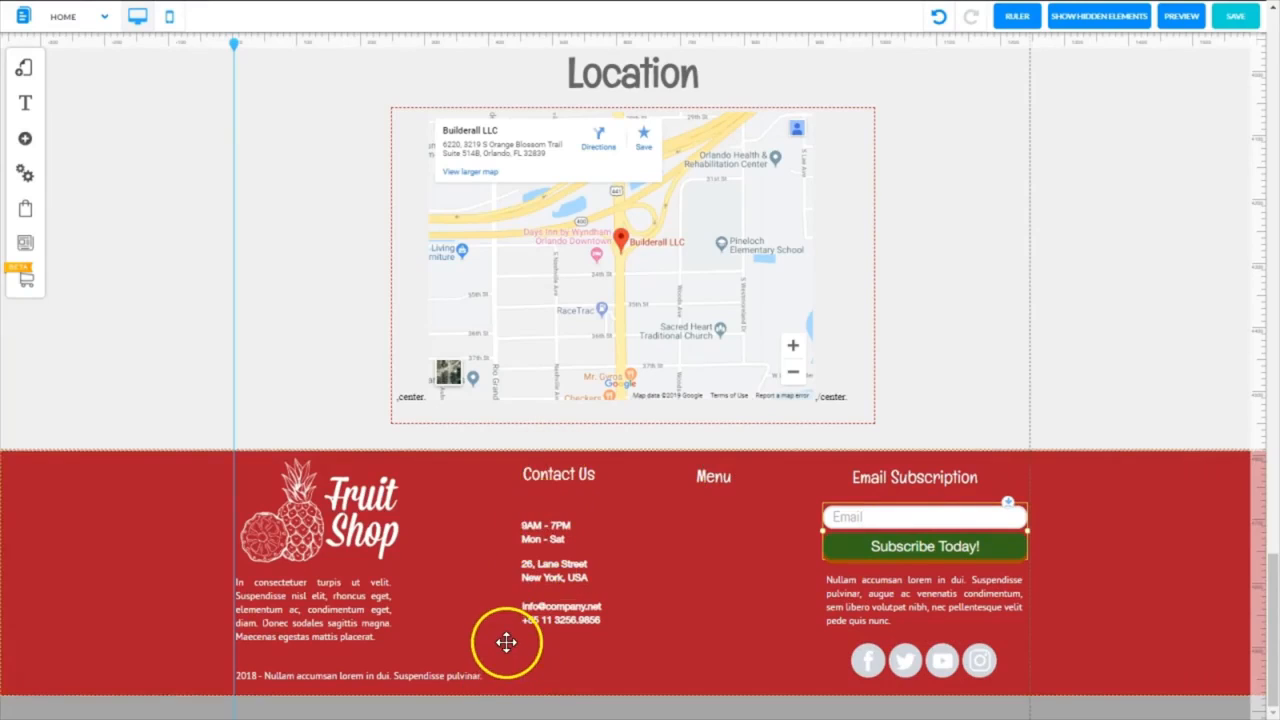
Step: Position a vertical guide at the start of the Contact Us column and a horizontal guide just above the footer headings
{"action": "mouse_move", "coordinate": [233, 44]}
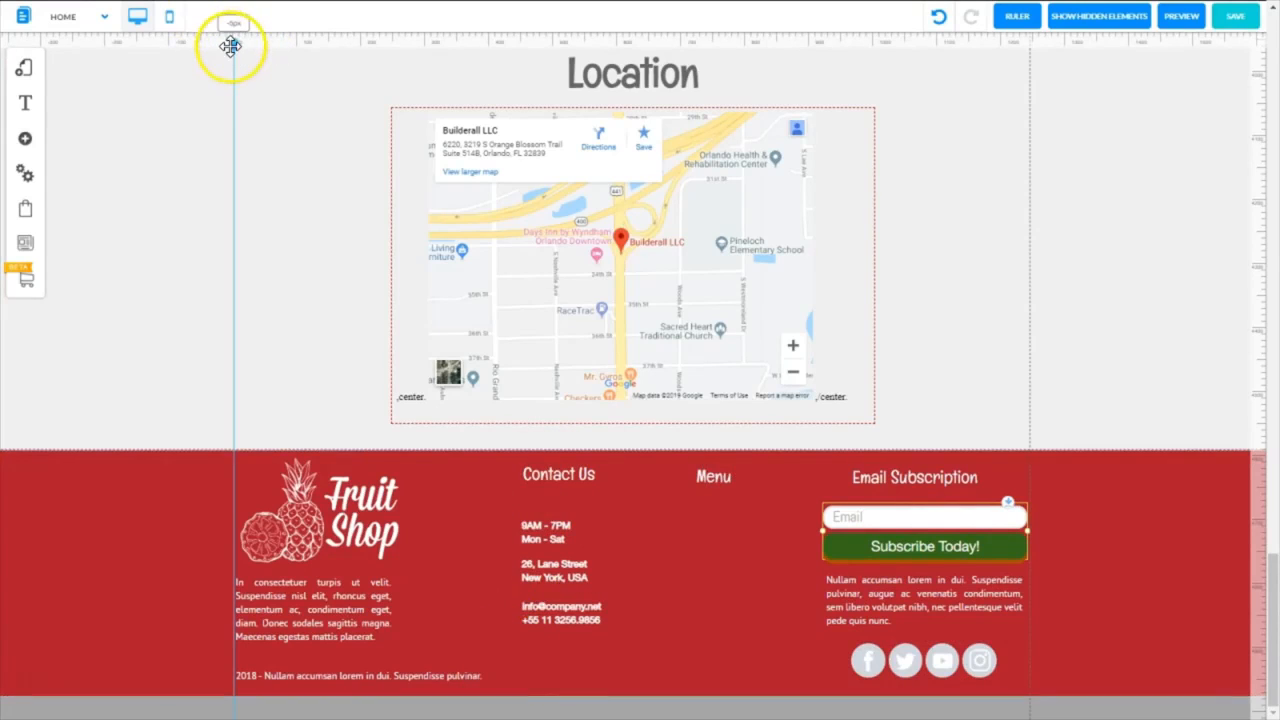
{"action": "left_click", "coordinate": [233, 44]}
{"action": "left_click_drag", "start_coordinate": [233, 44], "coordinate": [518, 88]}
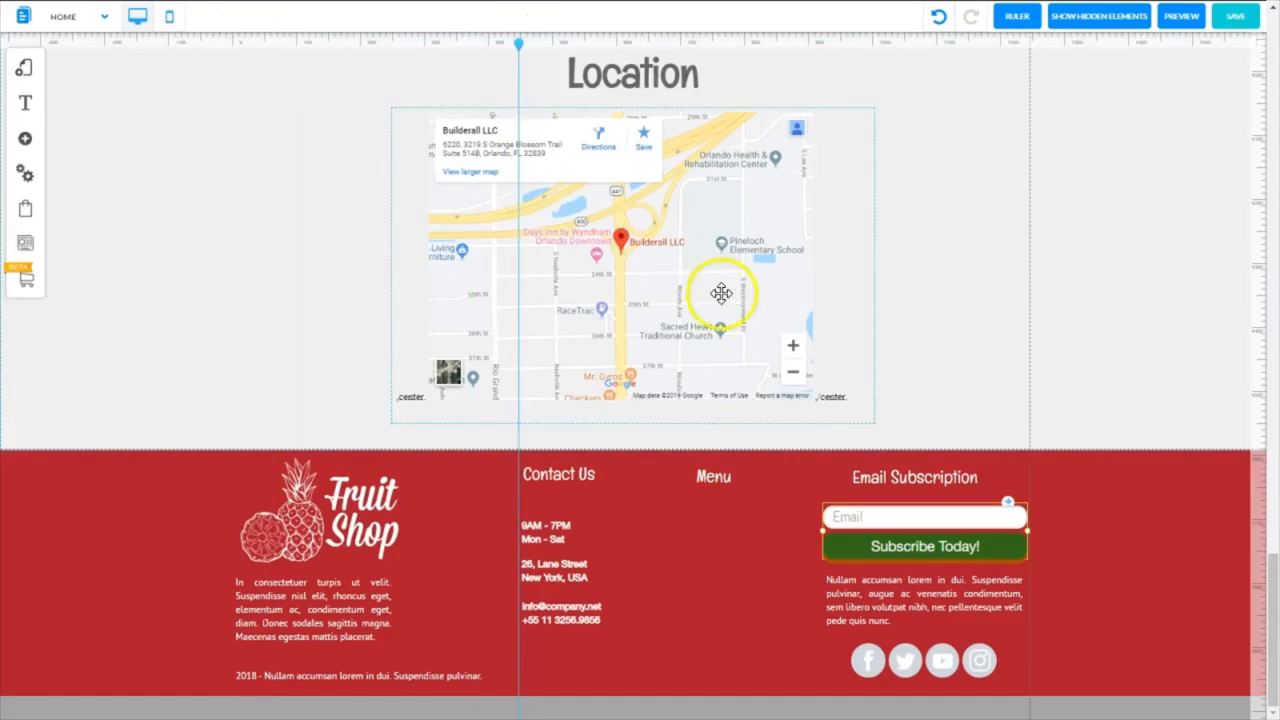
{"action": "left_click_drag", "start_coordinate": [1258, 475], "coordinate": [554, 474]}
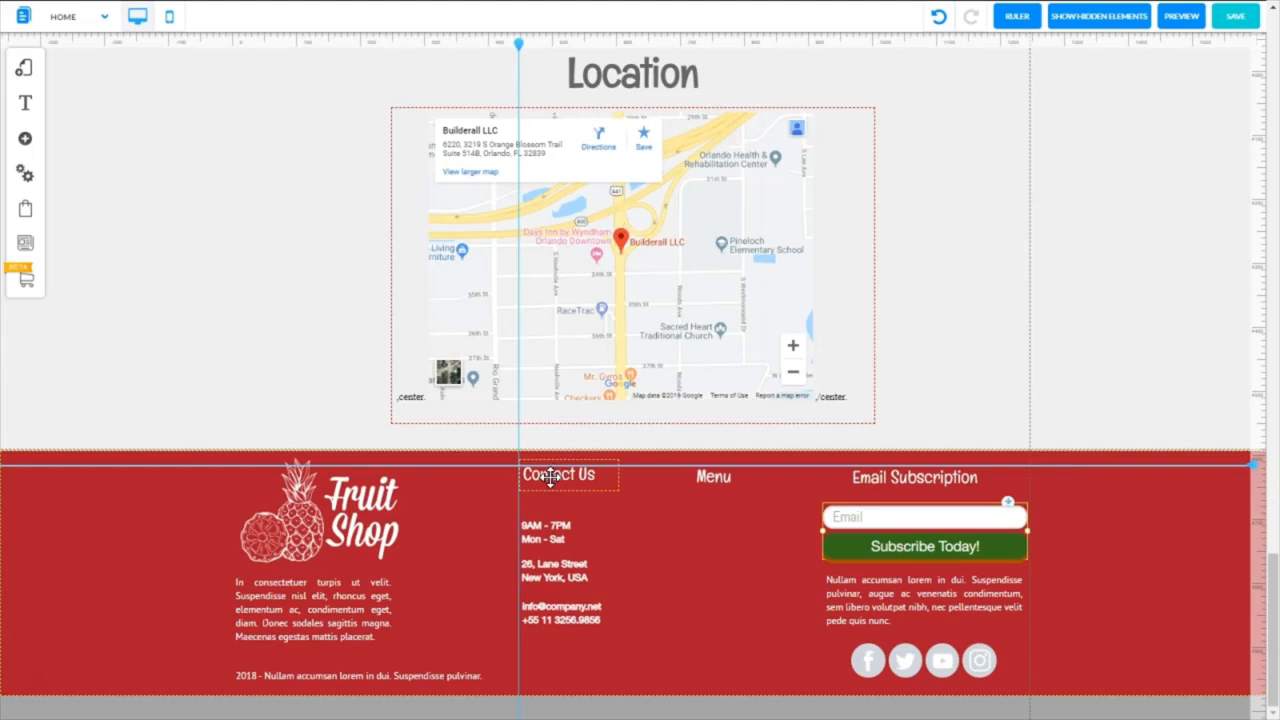
Step: Align the Contact Us, Menu and Email Subscription headings along the horizontal guide, and the contact details along the vertical guide
{"action": "left_click", "coordinate": [550, 477]}
{"action": "left_click_drag", "start_coordinate": [550, 477], "coordinate": [553, 484]}
{"action": "left_click", "coordinate": [540, 531]}
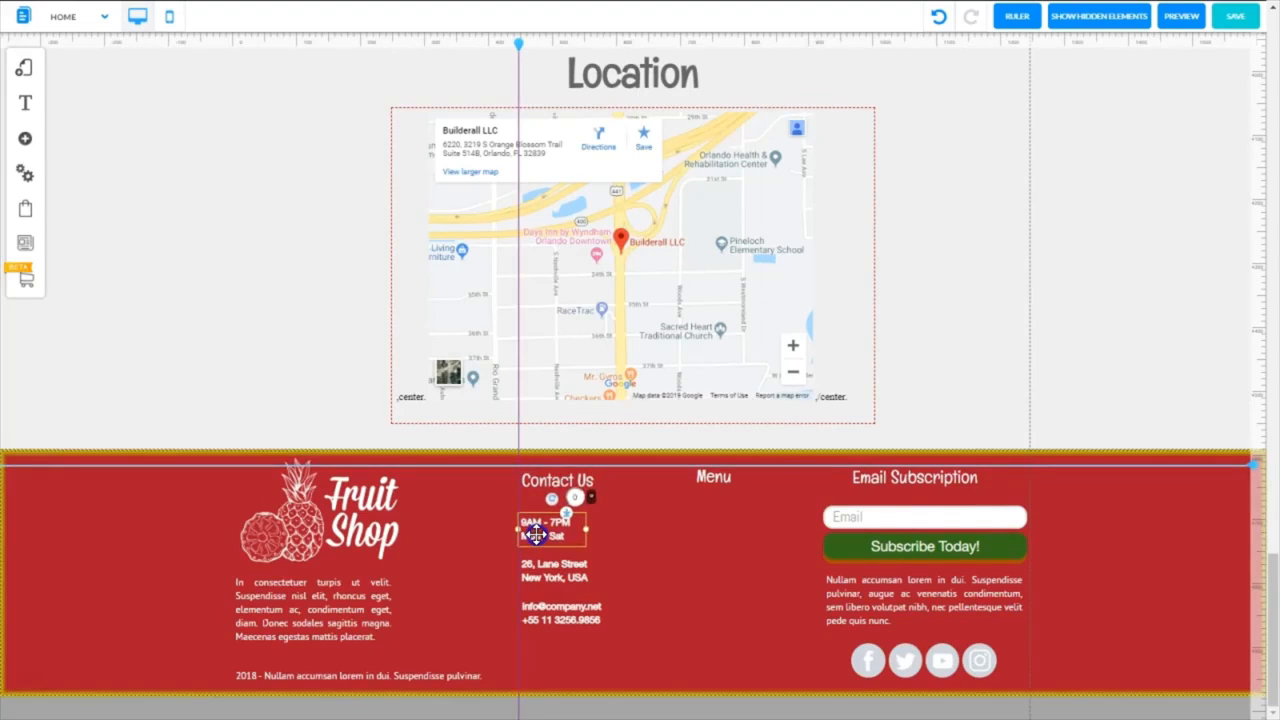
{"action": "left_click", "coordinate": [722, 483]}
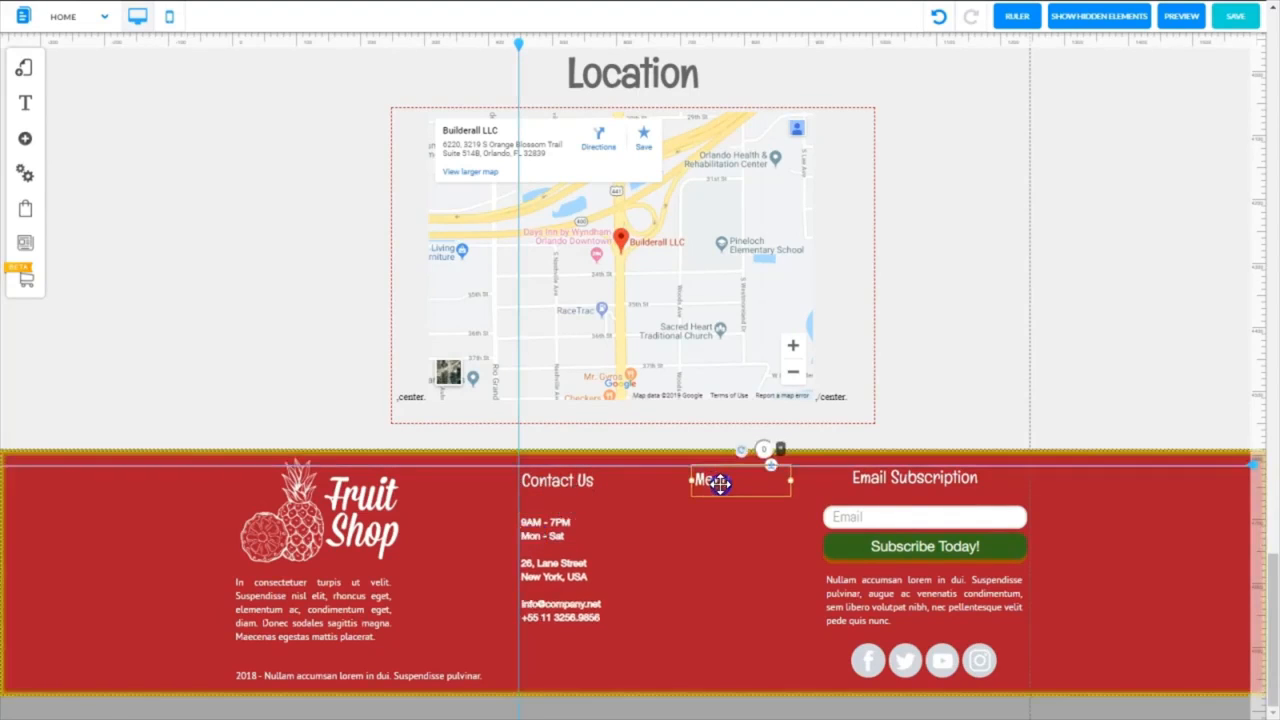
{"action": "left_click_drag", "start_coordinate": [720, 485], "coordinate": [720, 487]}
{"action": "left_click", "coordinate": [890, 480]}
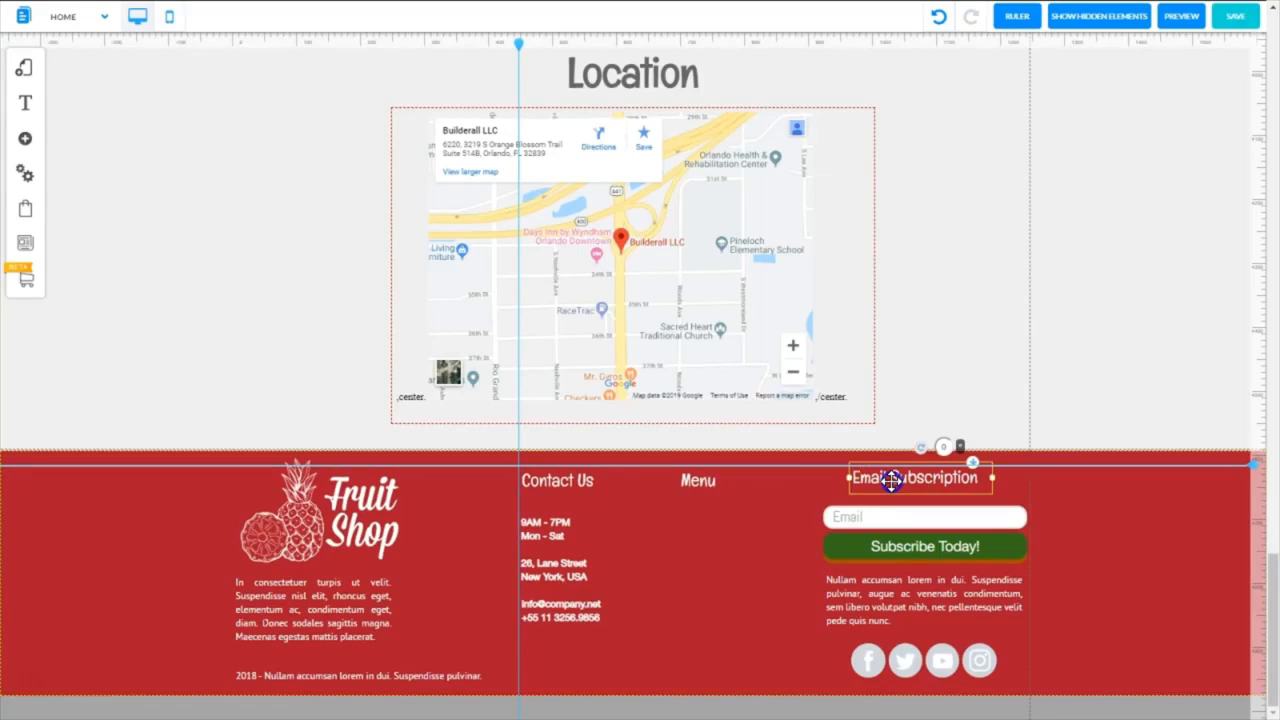
{"action": "left_click_drag", "start_coordinate": [890, 480], "coordinate": [894, 484]}
Step: Nudge the social icons, paragraph and form under Email Subscription into alignment, and raise the 2018 copyright line slightly
{"action": "left_click", "coordinate": [926, 668]}
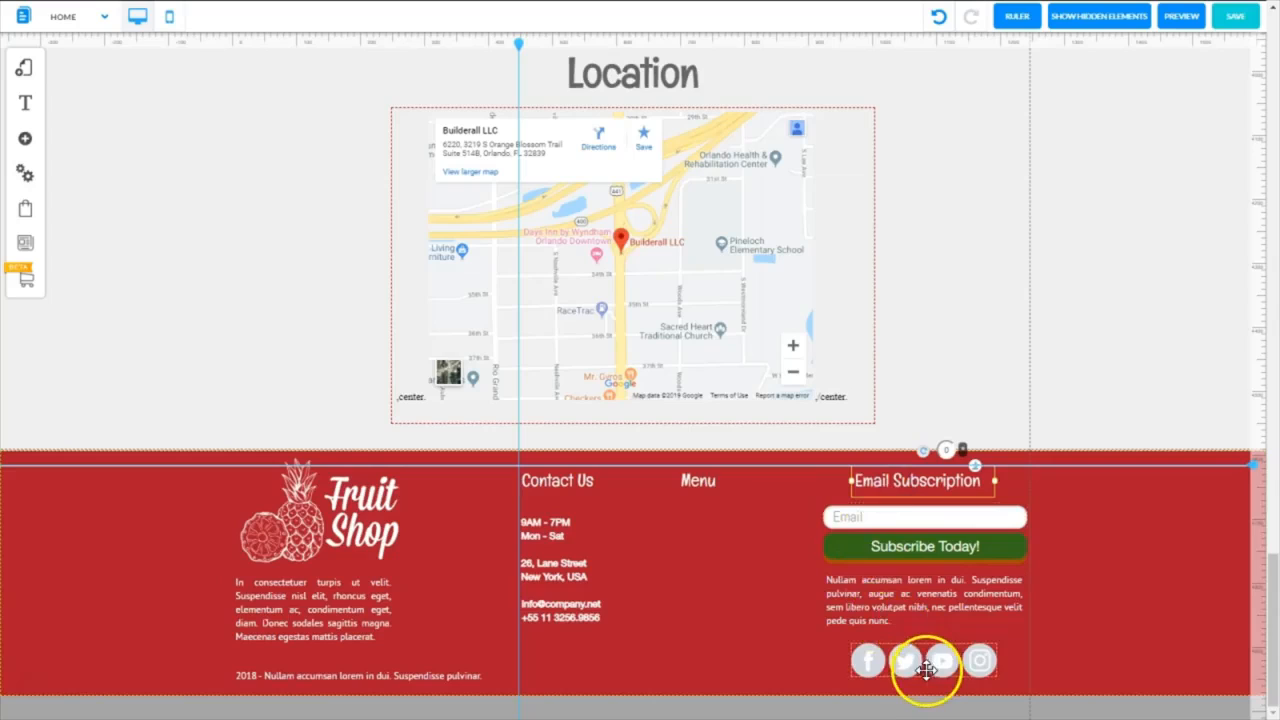
{"action": "left_click", "coordinate": [918, 596]}
{"action": "left_click_drag", "start_coordinate": [920, 592], "coordinate": [919, 531]}
{"action": "left_click", "coordinate": [904, 482]}
{"action": "left_click", "coordinate": [271, 671]}
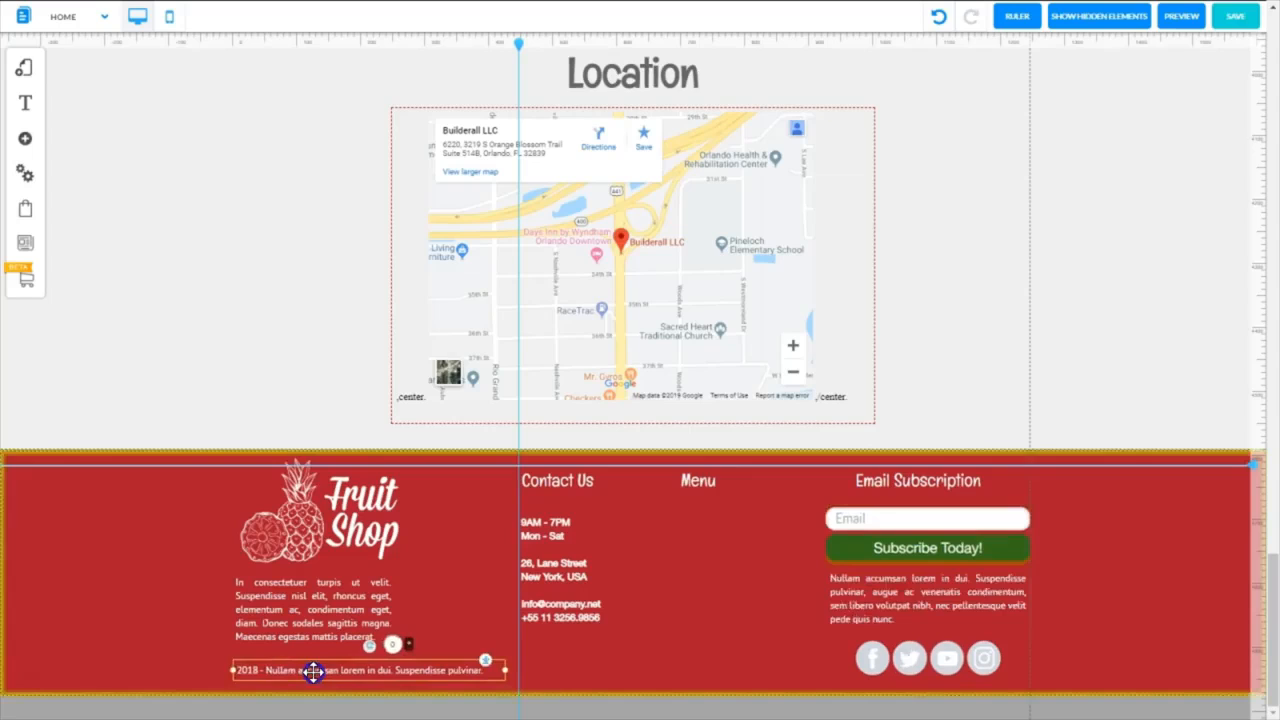
{"action": "left_click_drag", "start_coordinate": [315, 668], "coordinate": [315, 668]}
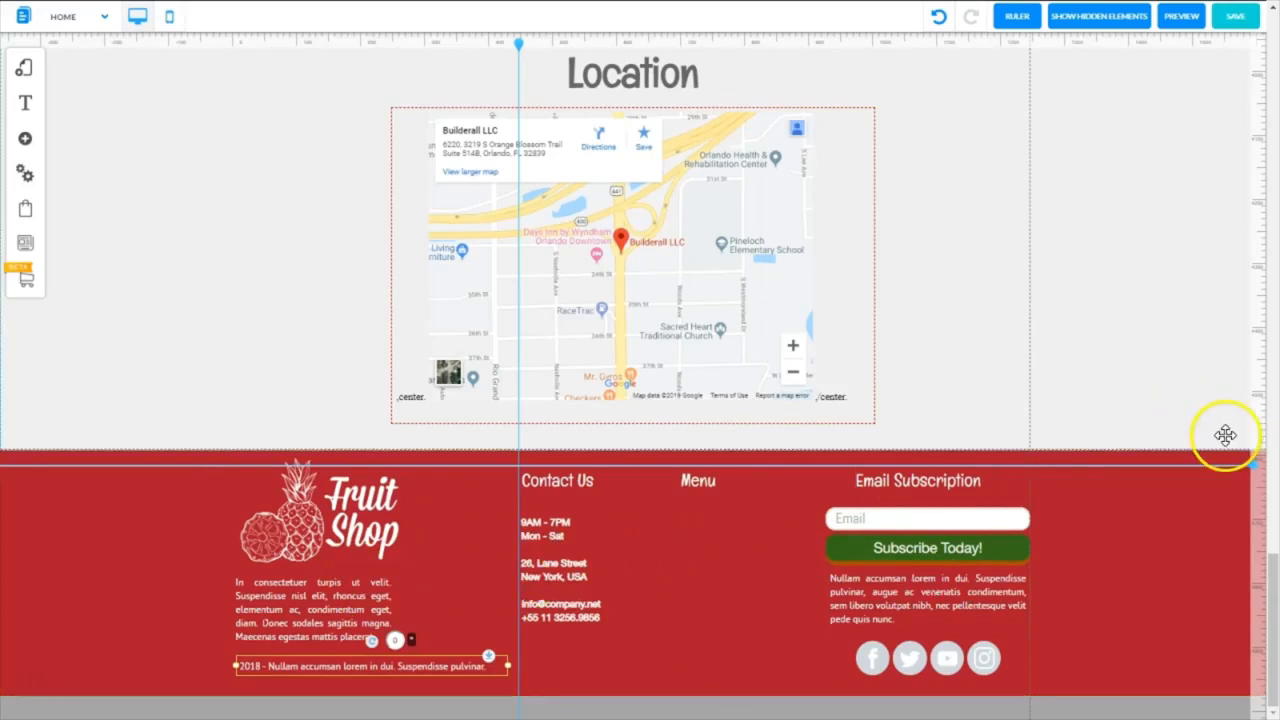
Step: Remove both alignment guides from the page and hide the ruler
{"action": "left_click_drag", "start_coordinate": [1254, 466], "coordinate": [1257, 457]}
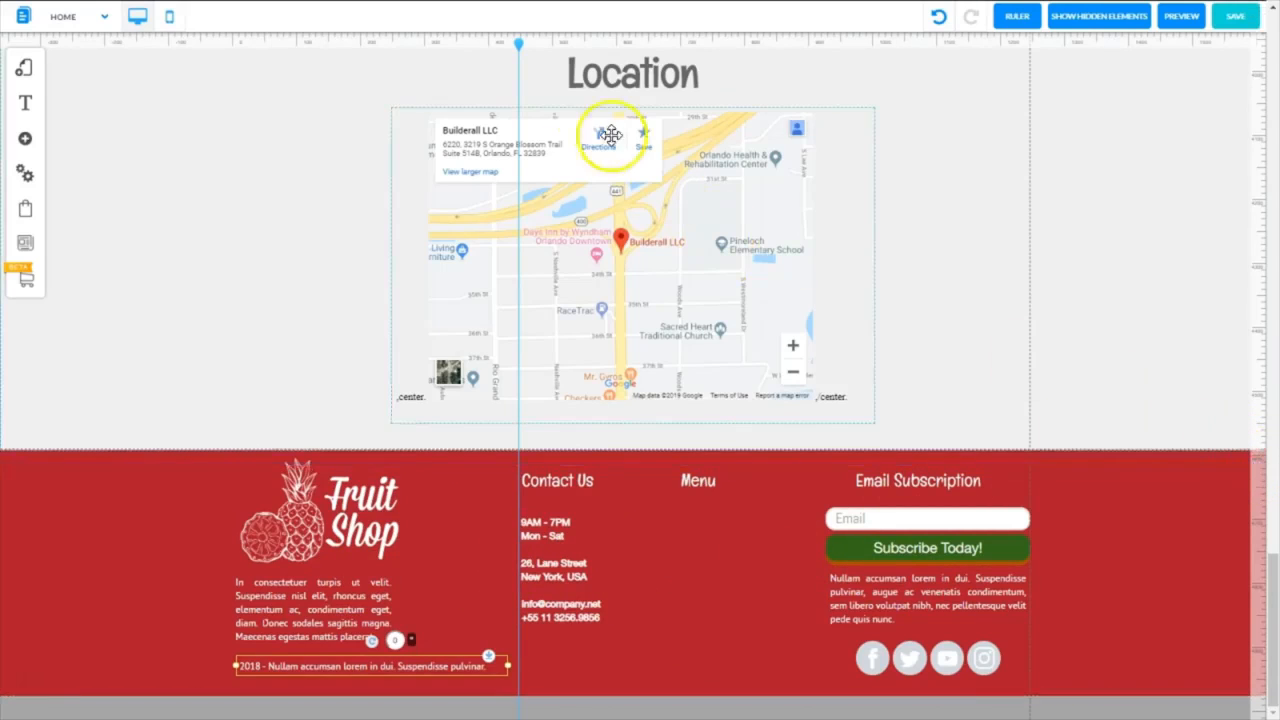
{"action": "left_click_drag", "start_coordinate": [517, 49], "coordinate": [518, 40]}
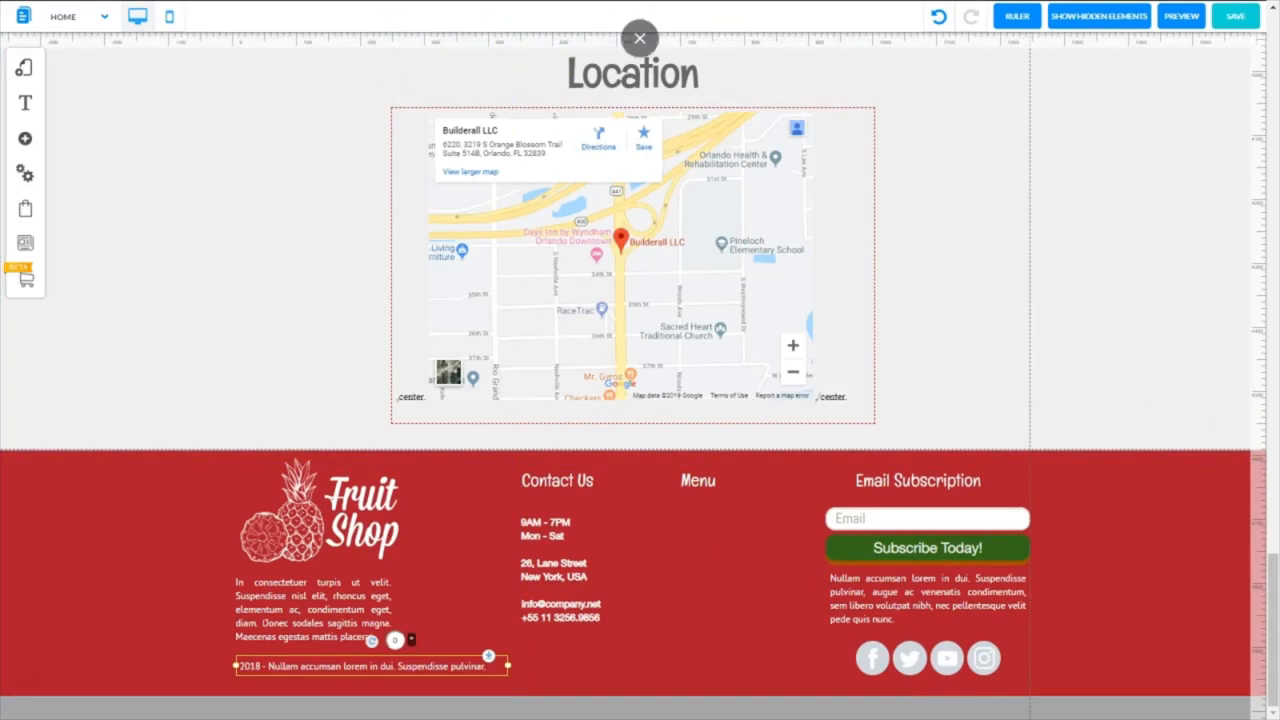
{"action": "left_click", "coordinate": [1020, 15]}
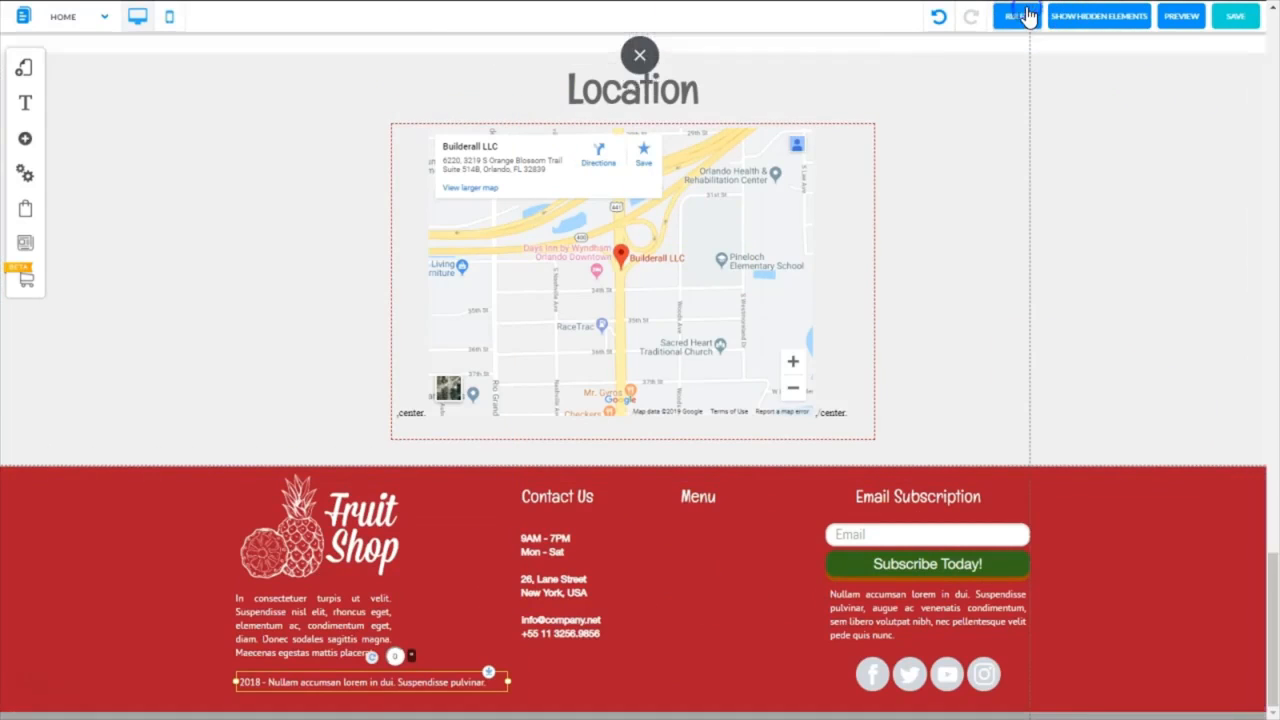
Step: Preview the page down to its footer, and save the site changes with the default layout included
{"action": "left_click", "coordinate": [1183, 16]}
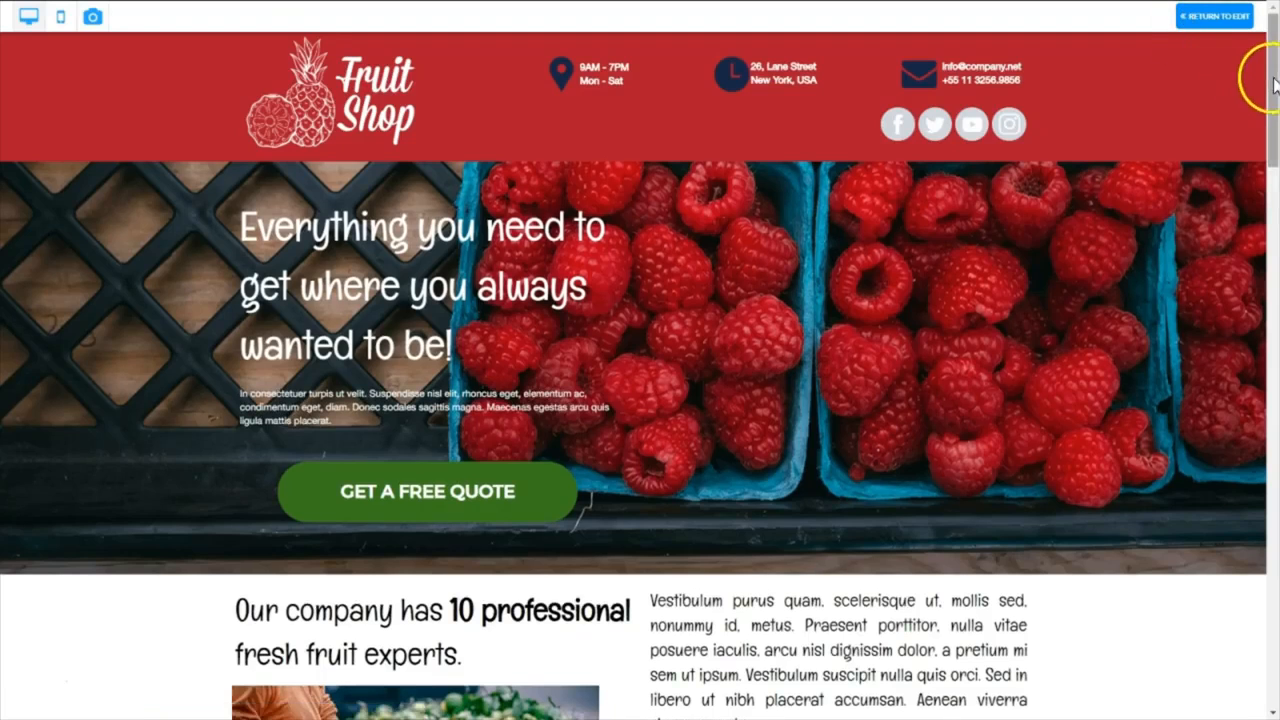
{"action": "left_click_drag", "start_coordinate": [1271, 84], "coordinate": [1271, 615]}
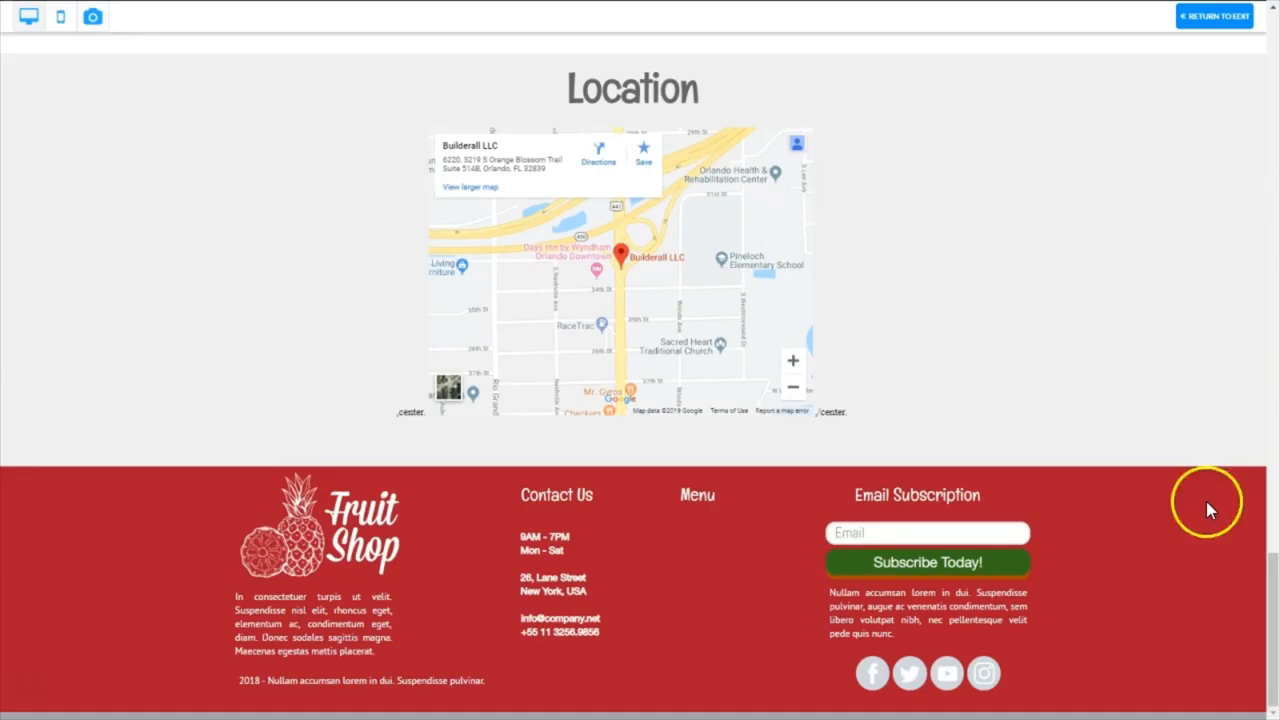
{"action": "left_click", "coordinate": [1213, 17]}
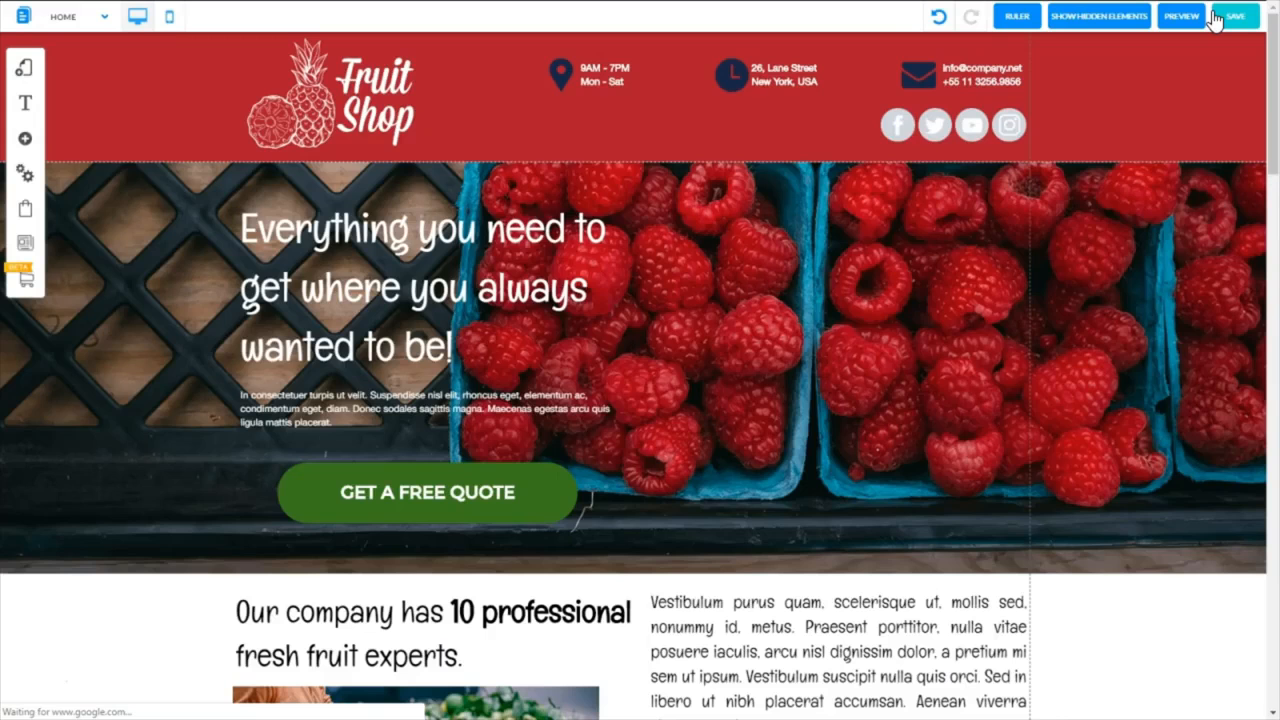
{"action": "left_click", "coordinate": [1235, 18]}
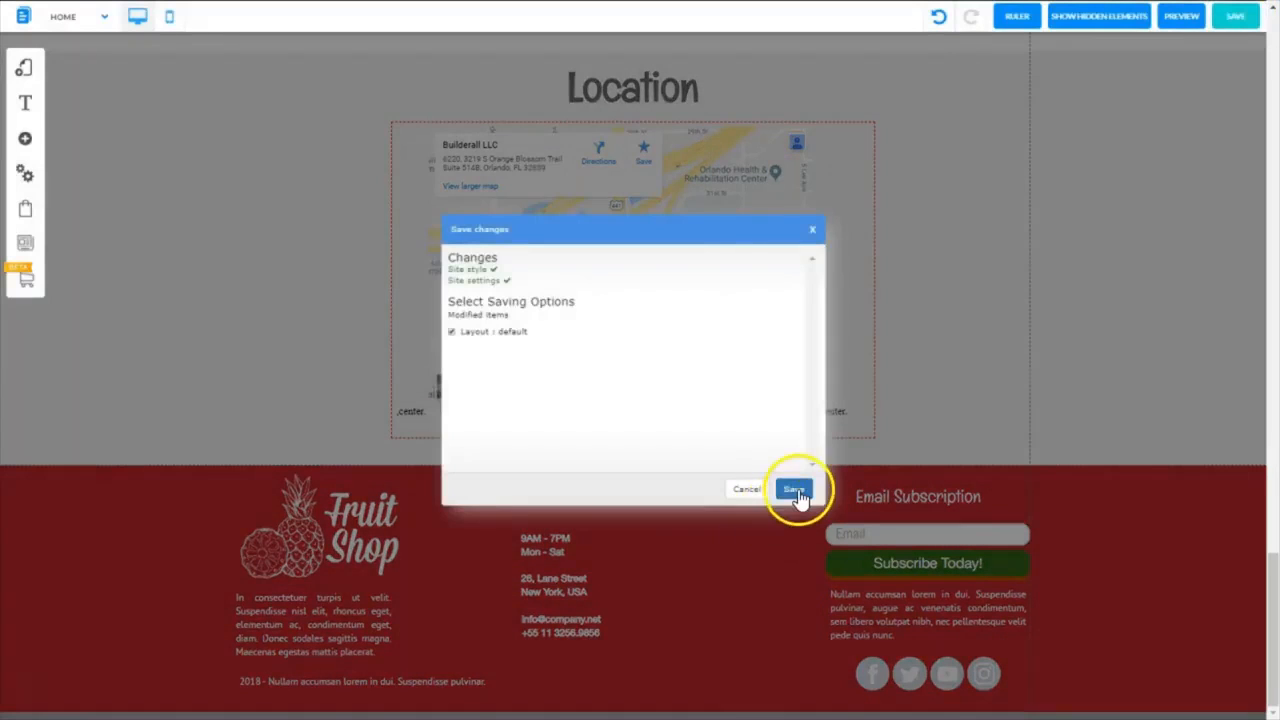
{"action": "left_click", "coordinate": [794, 490]}
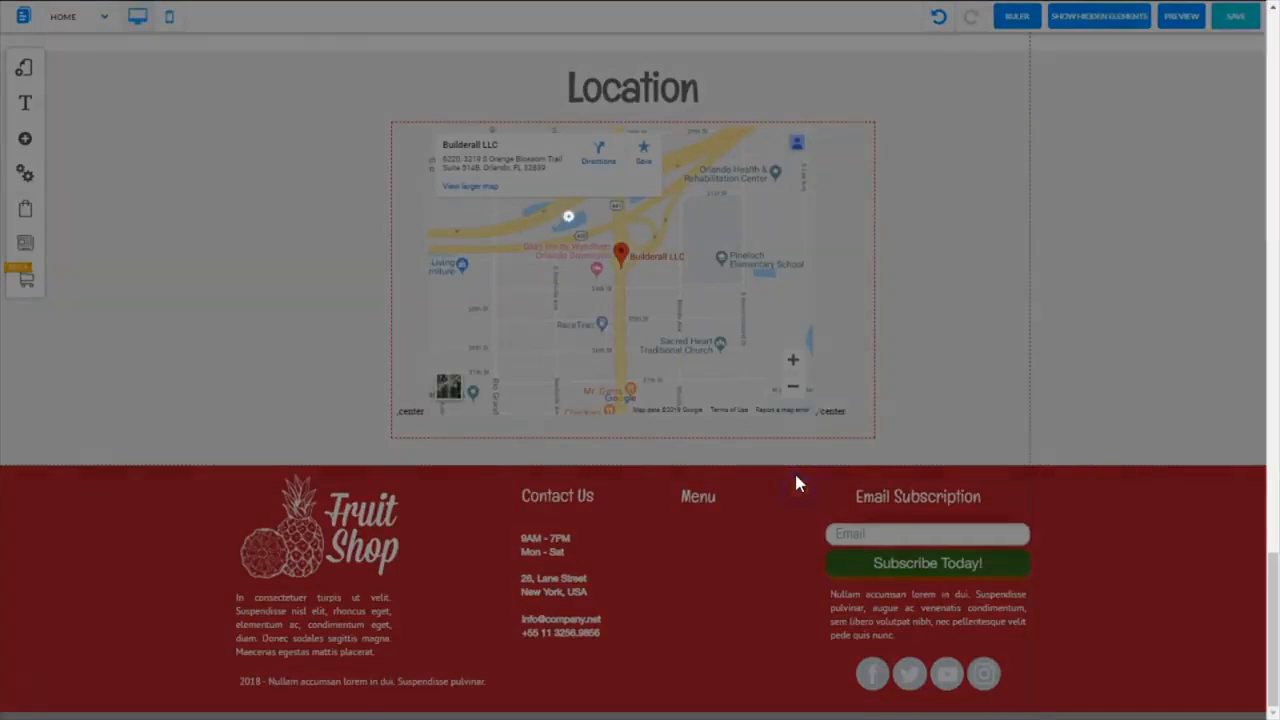